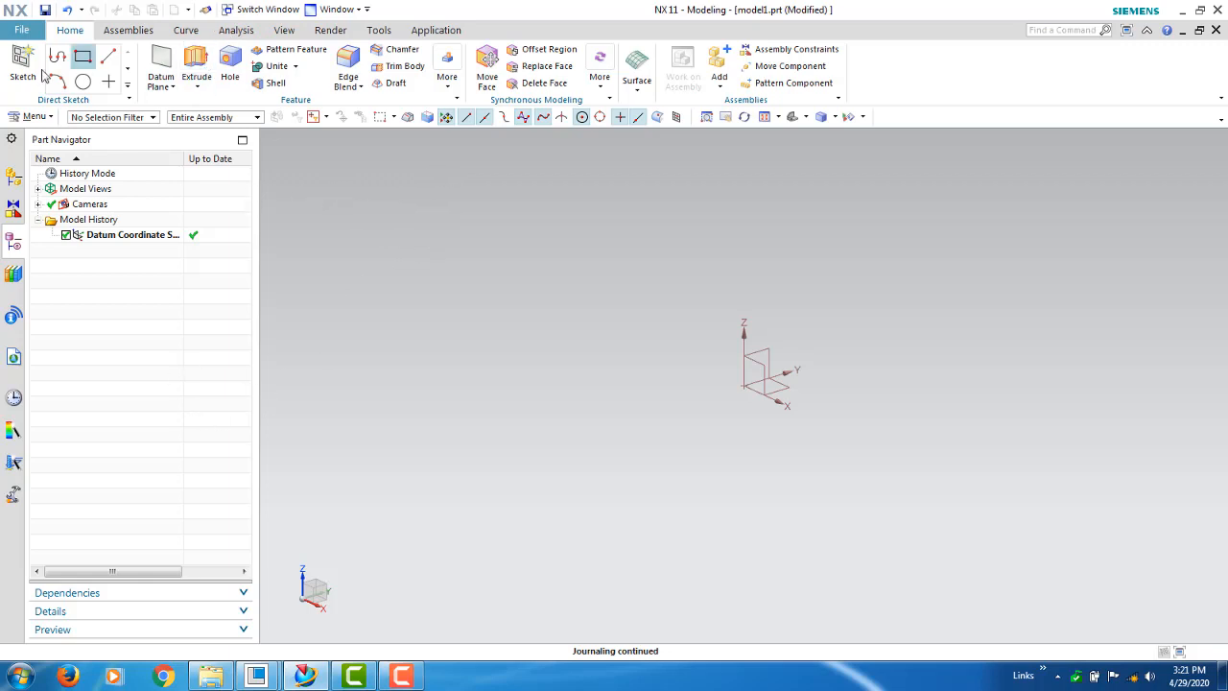
left_click(34, 116)
mouse_move(41, 191)
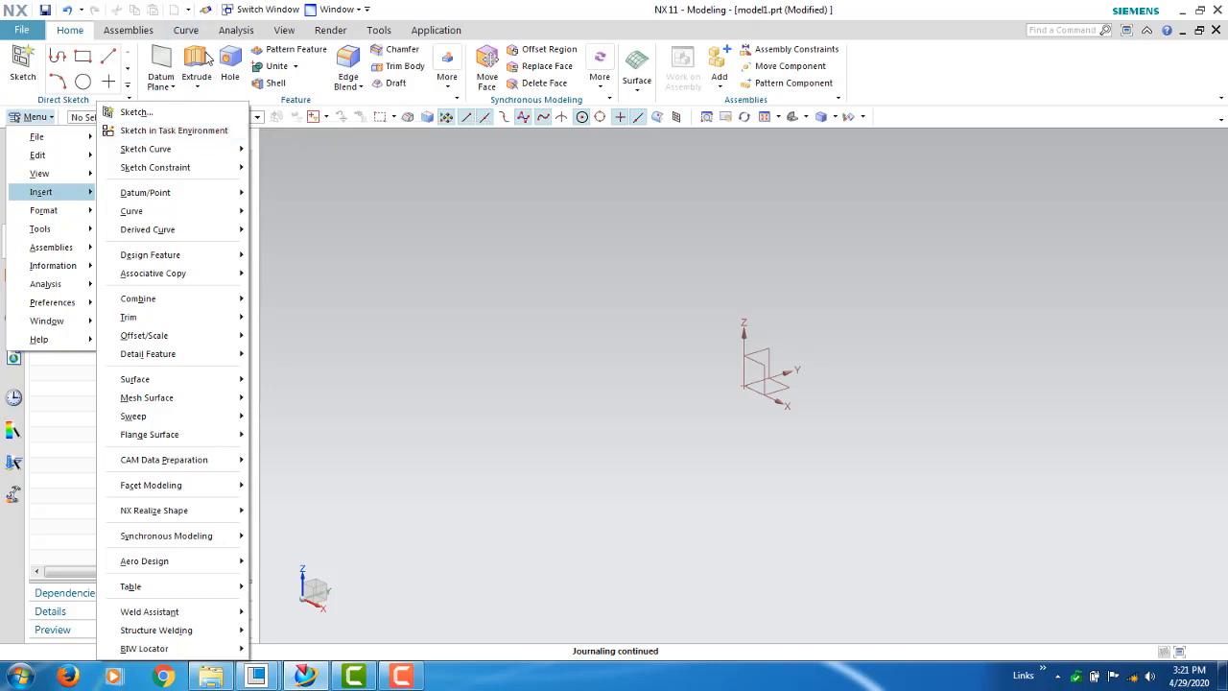
left_click(238, 96)
left_click(35, 116)
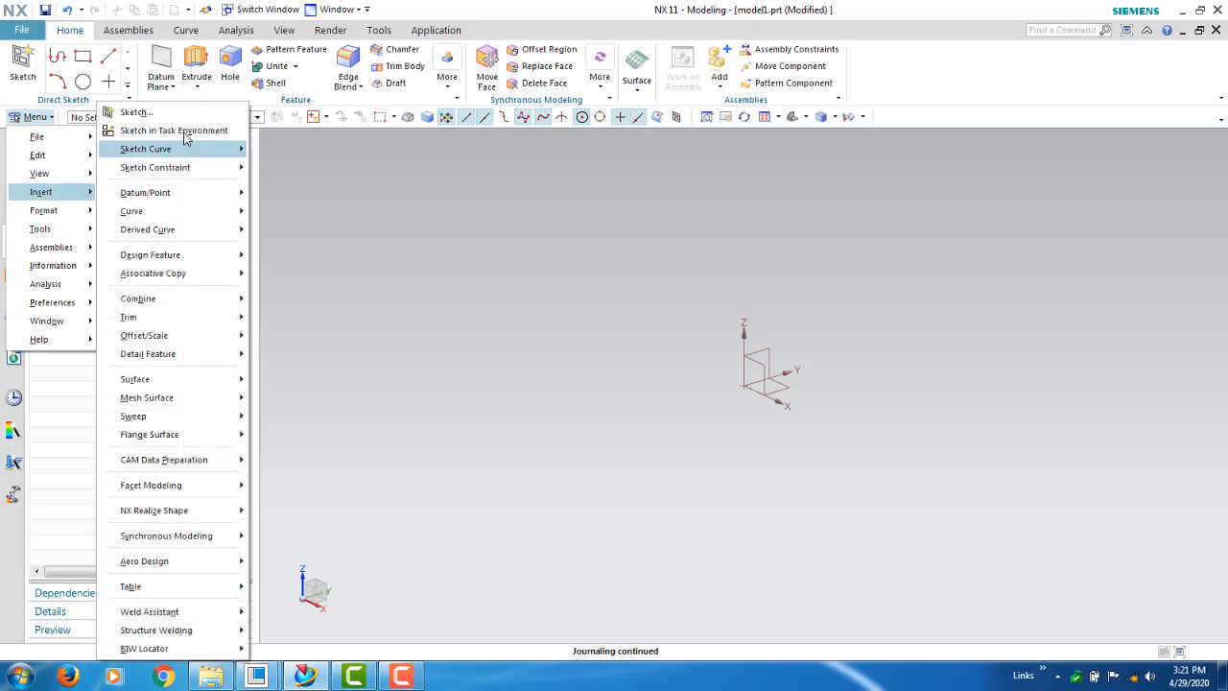
left_click(483, 228)
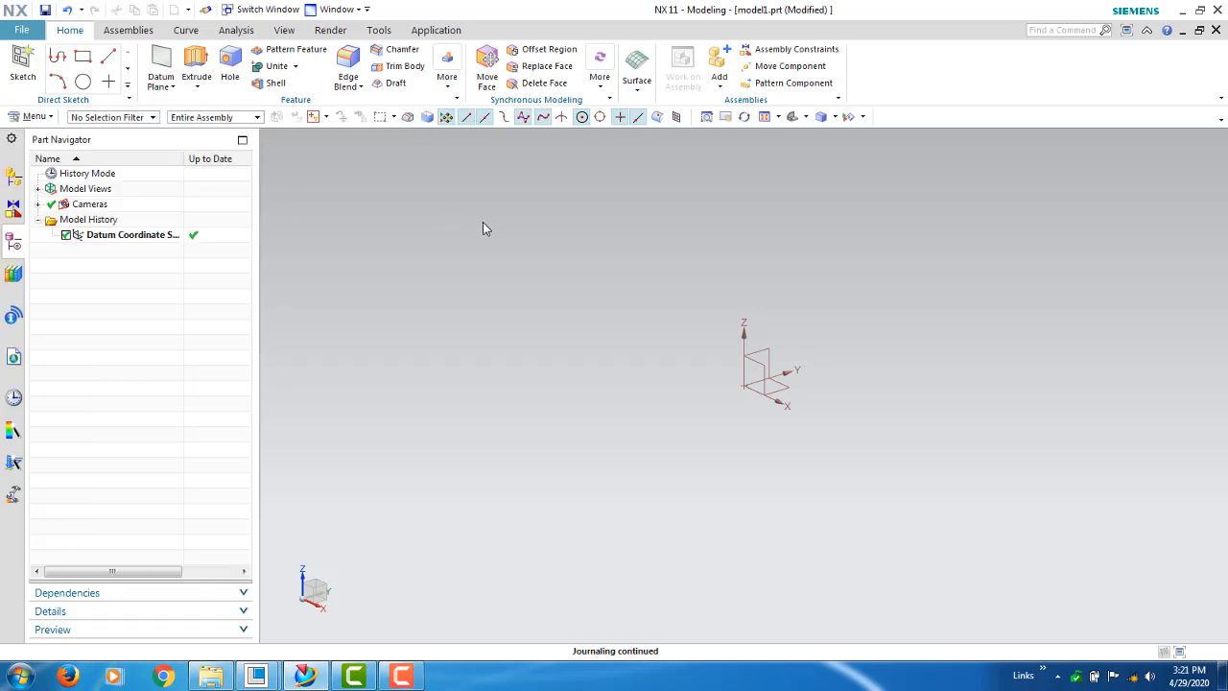
Start an Extrude and create its section sketch on the XY plane.
left_click(196, 69)
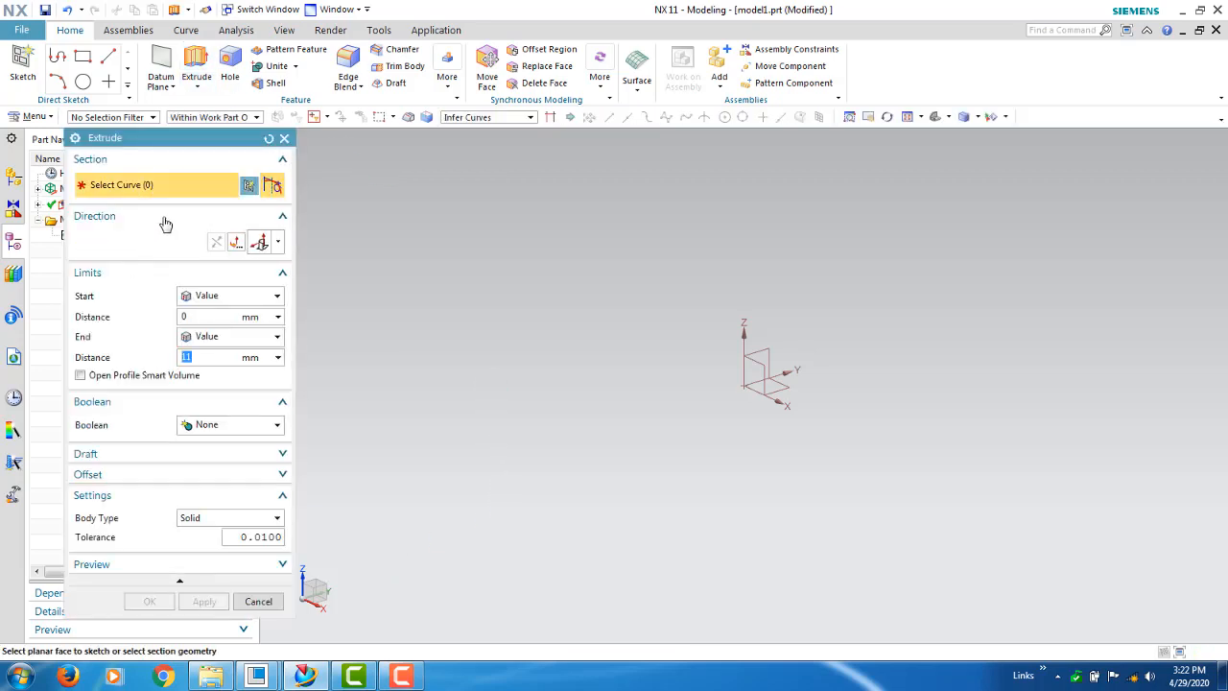
left_click_drag(225, 142, 395, 146)
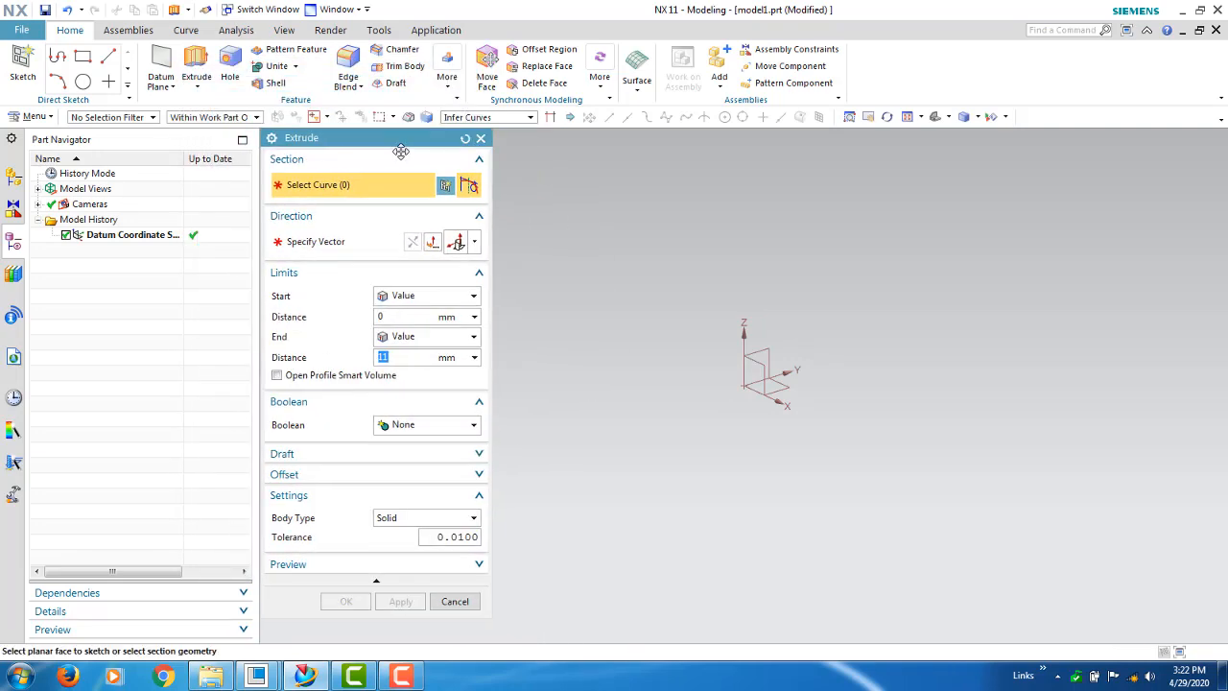
left_click(444, 185)
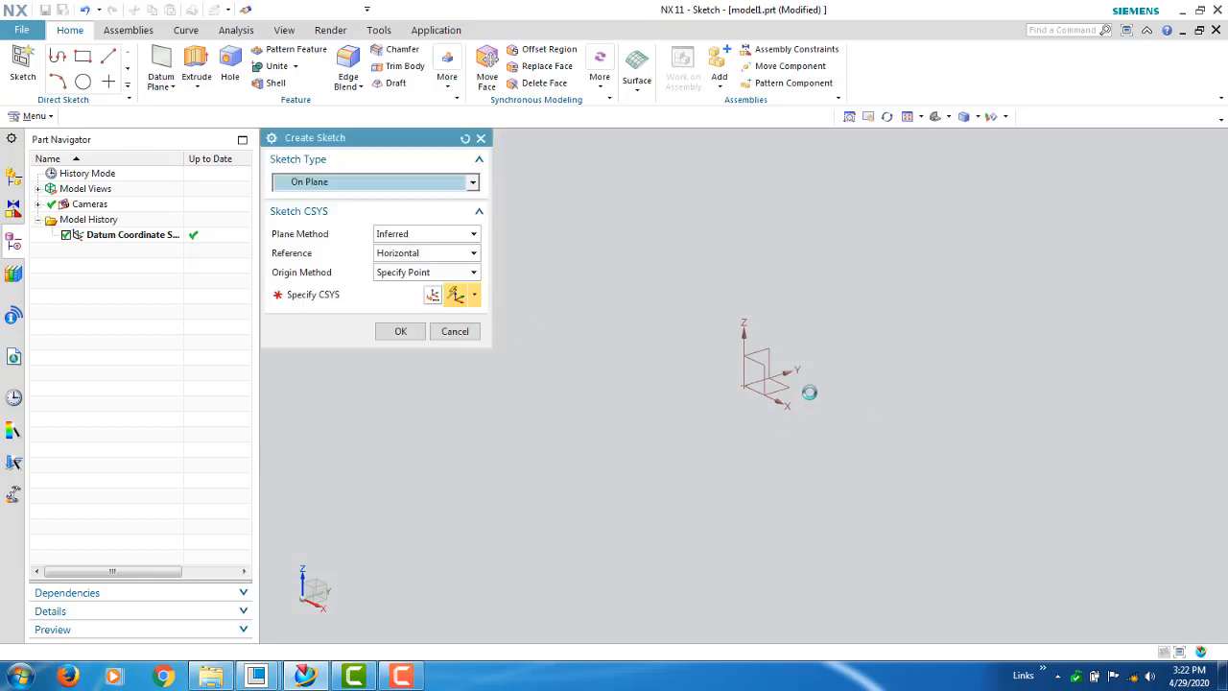
left_click(394, 332)
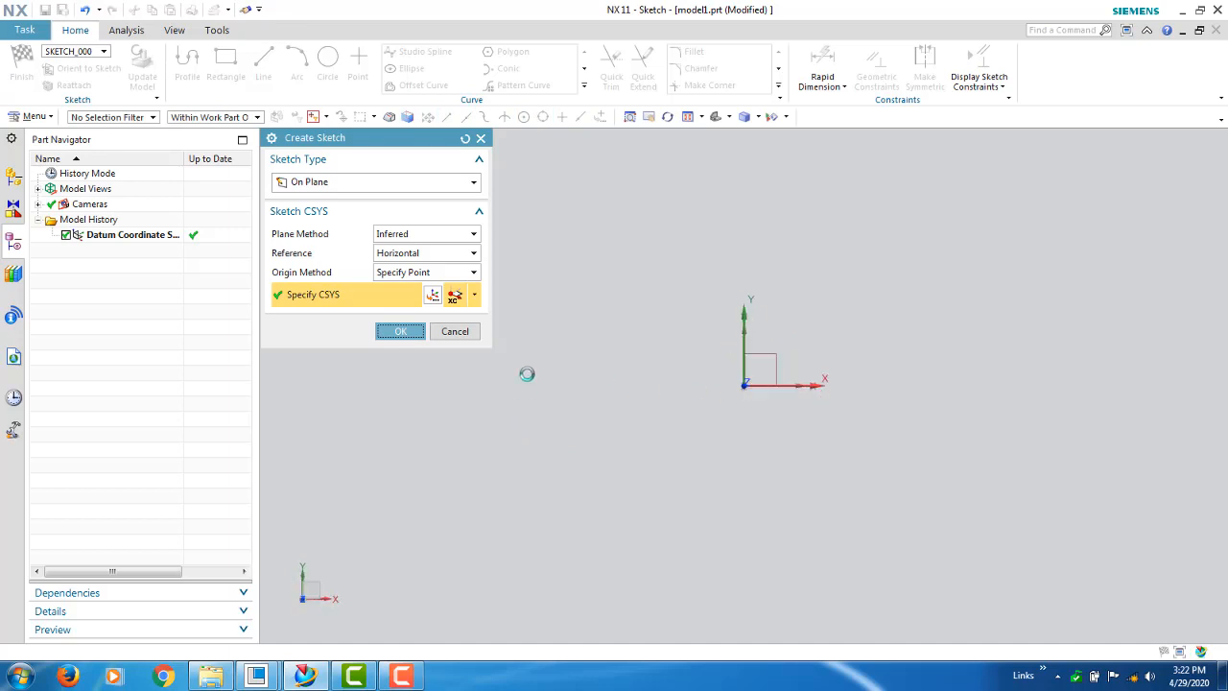
left_click(430, 358)
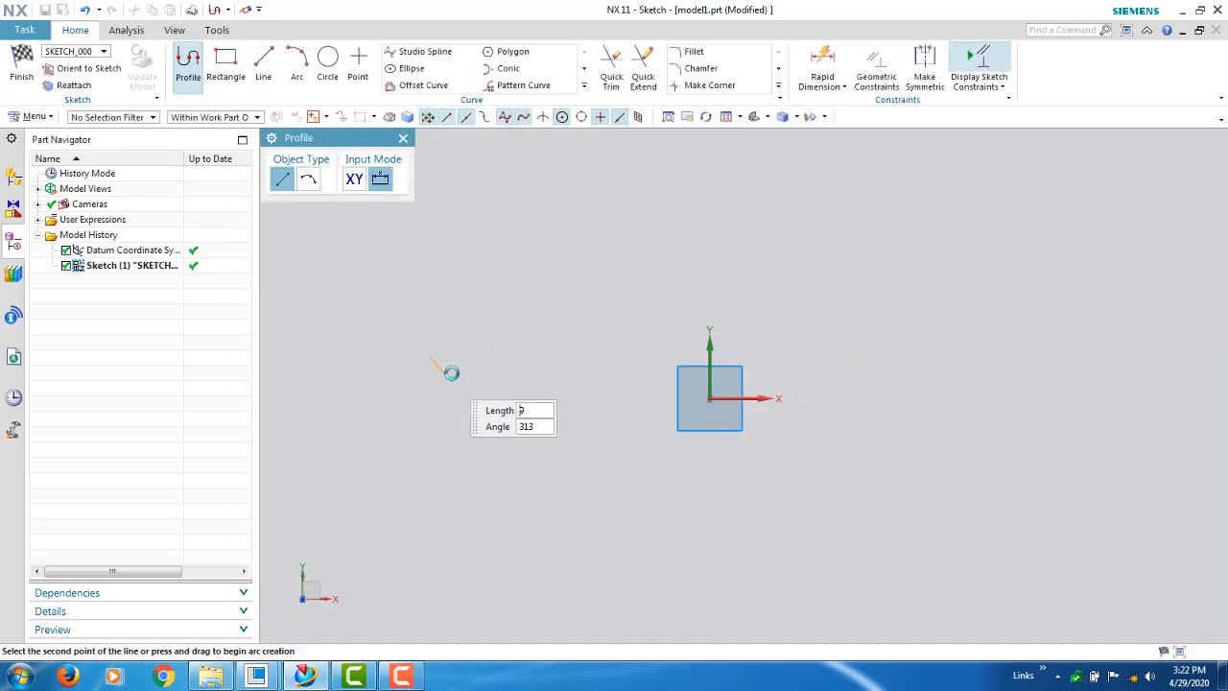
key("Escape")
left_click(403, 138)
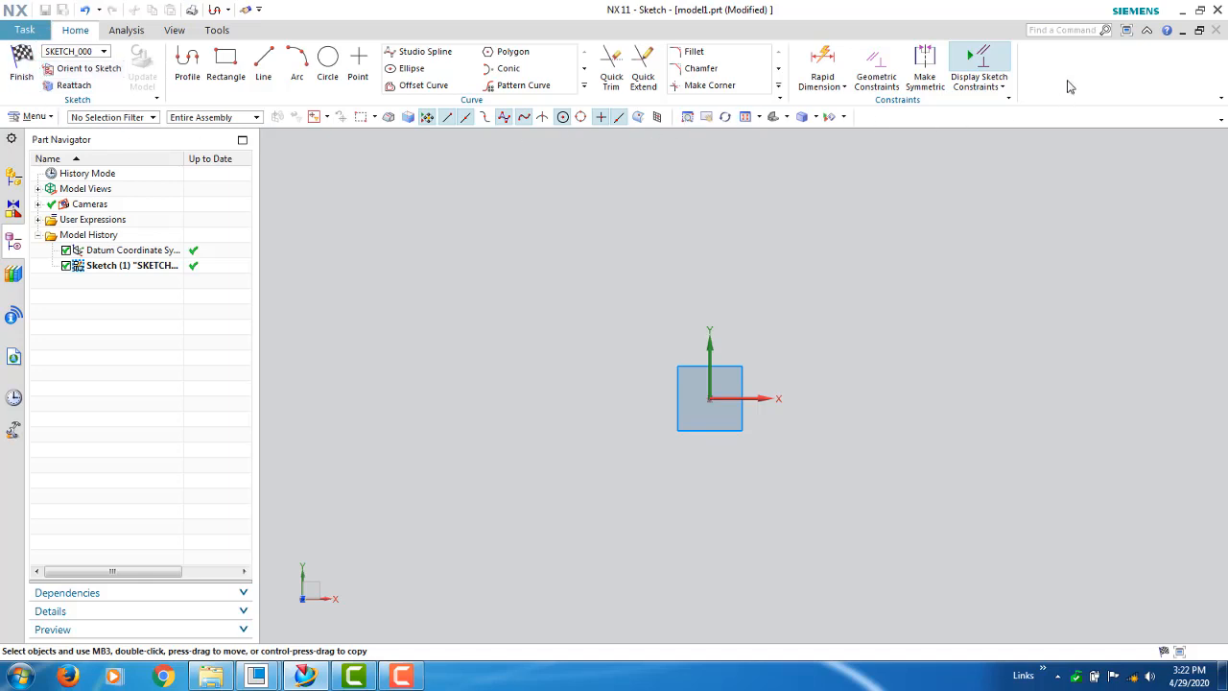
Sketch a horizontal rectangle from its centre at the sketch origin, about 128 mm wide and 81 mm high.
left_click(225, 63)
left_click(336, 181)
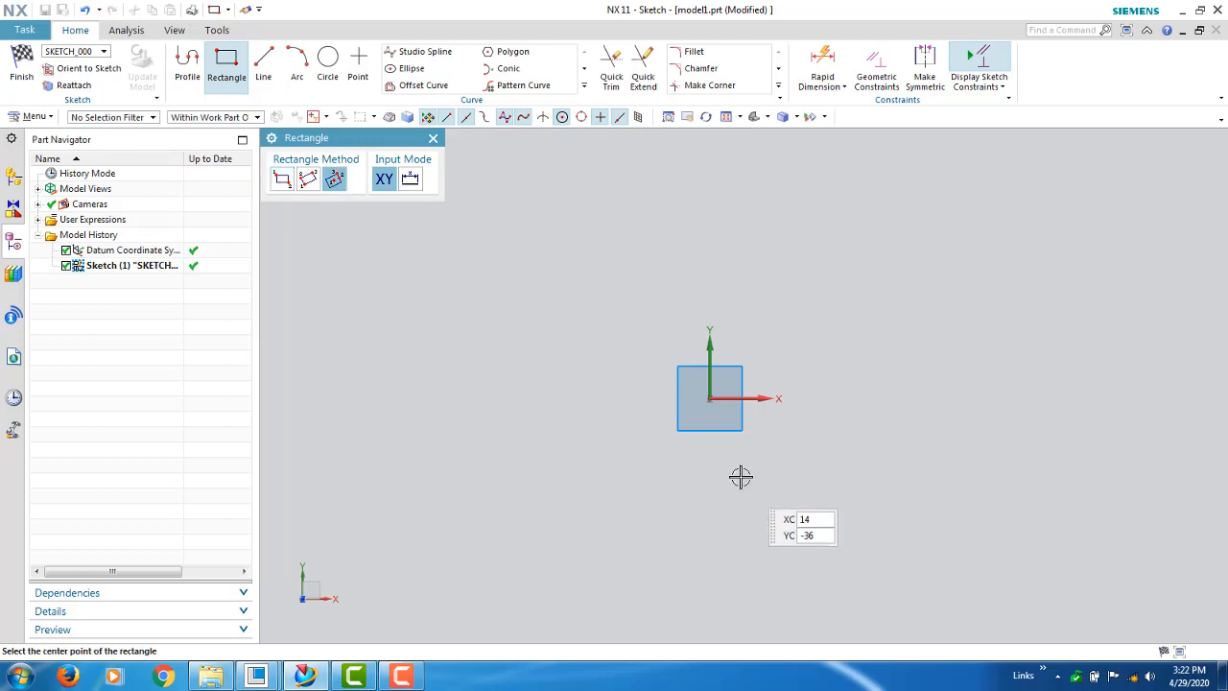
left_click(711, 398)
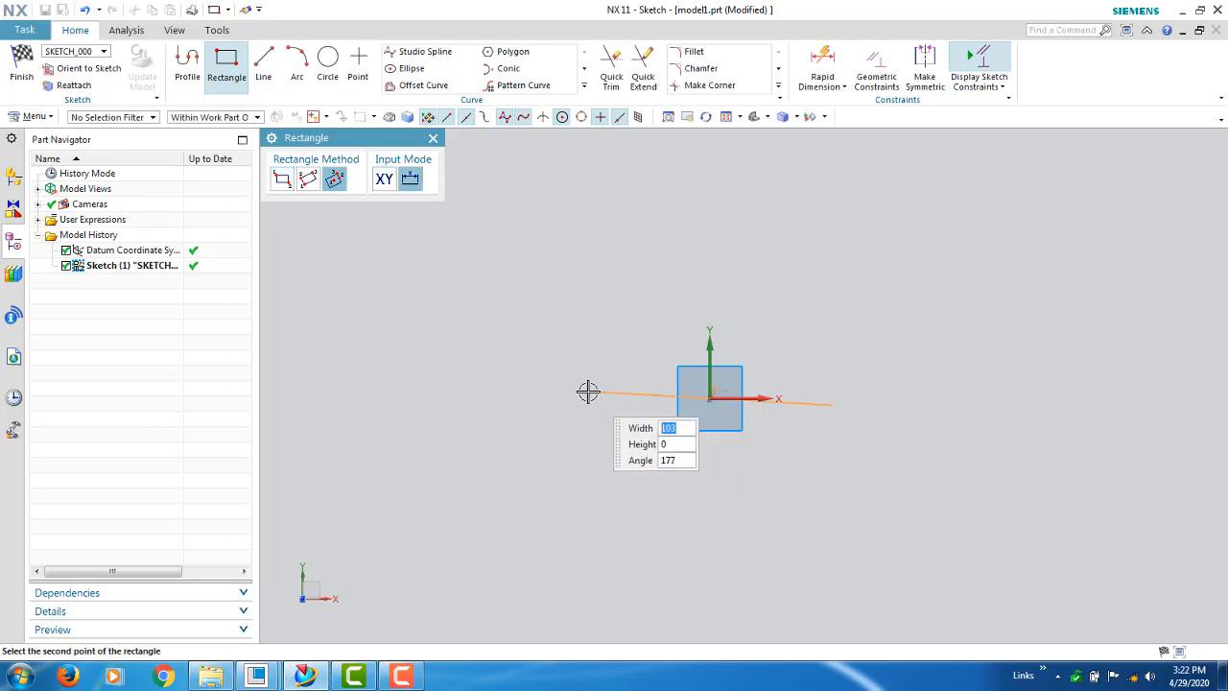
left_click(587, 392)
key("Escape")
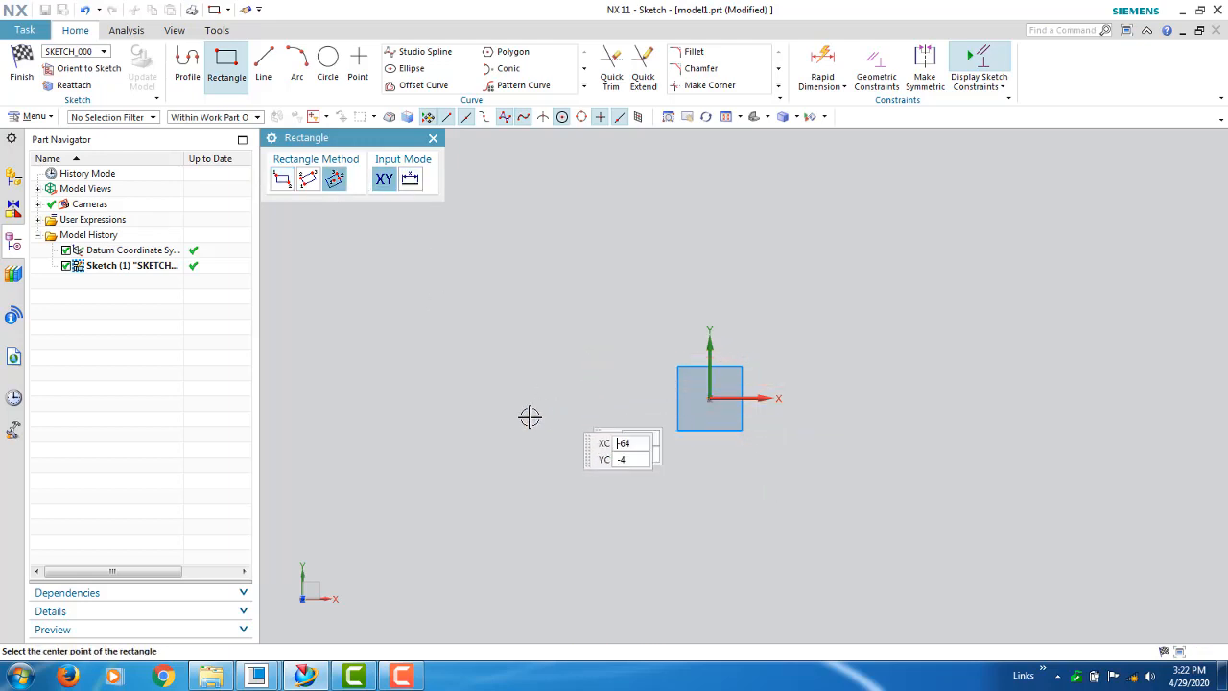
left_click(710, 398)
left_click(558, 396)
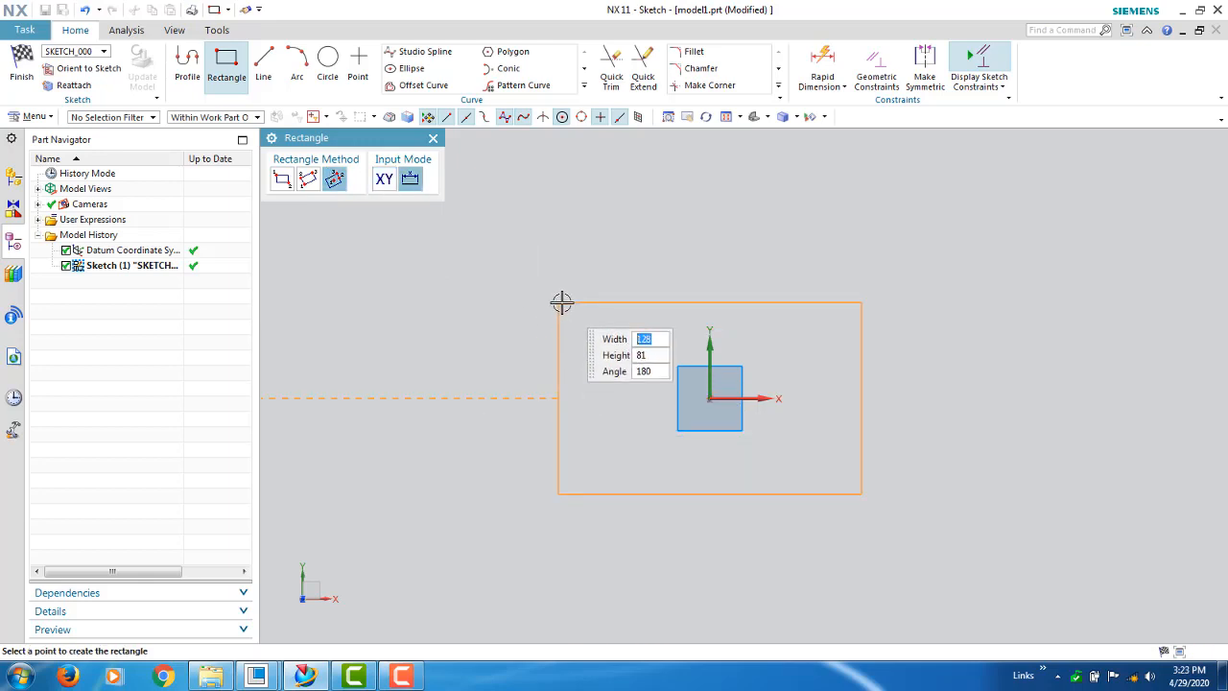
left_click(562, 301)
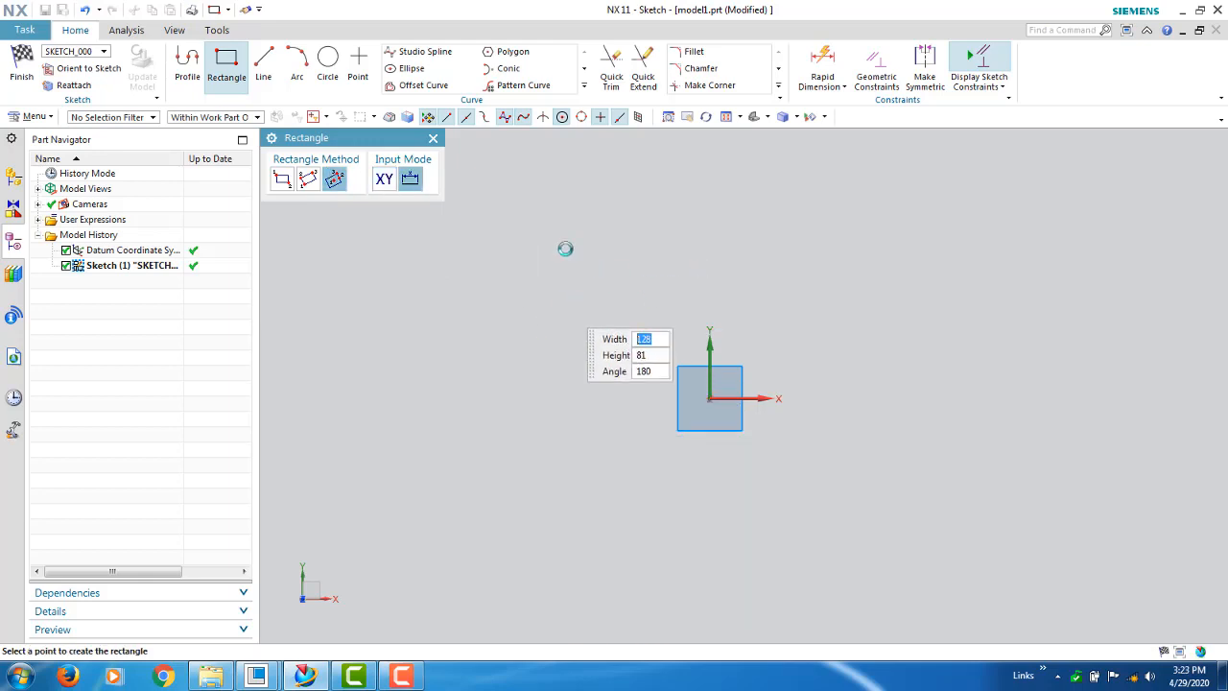
key("Escape")
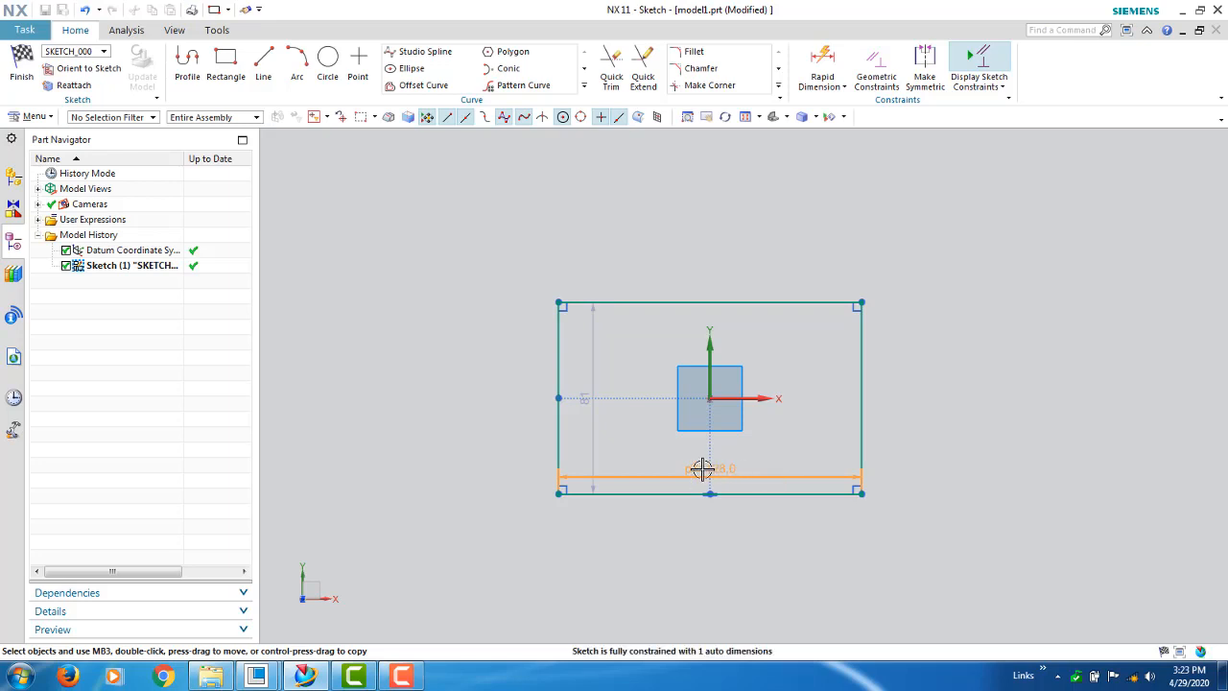
Set the rectangle's width to 150 mm and its height to 75 mm.
double_click(722, 469)
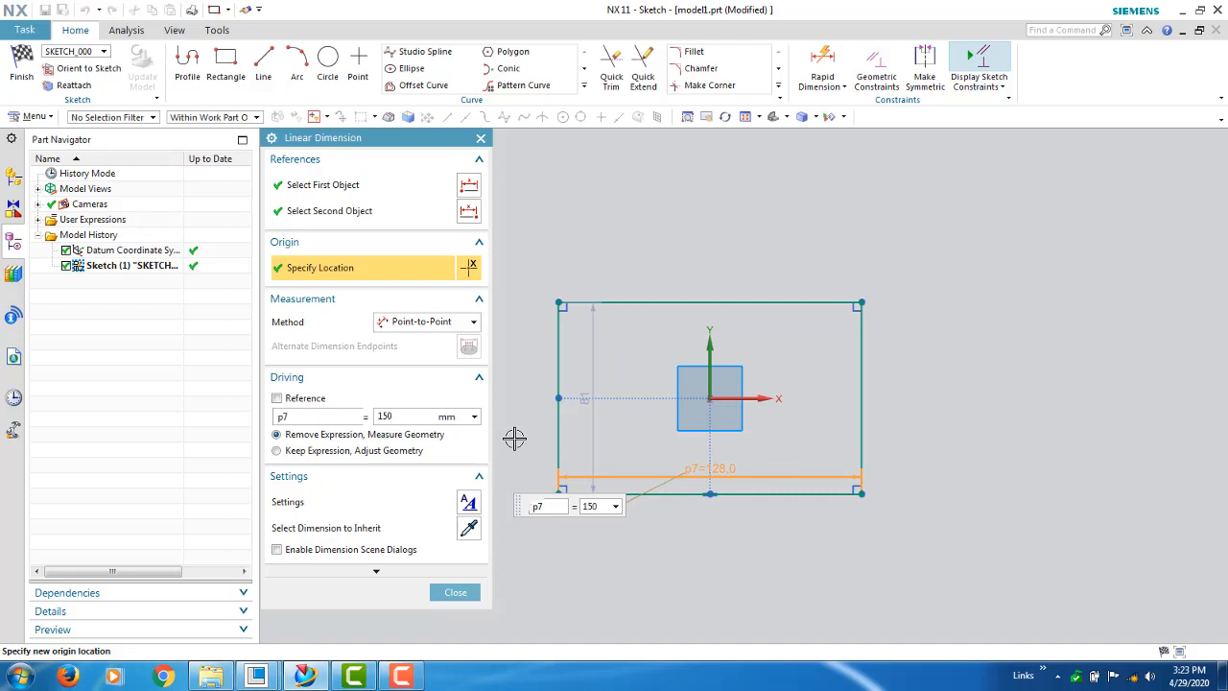
type("150")
key("Return")
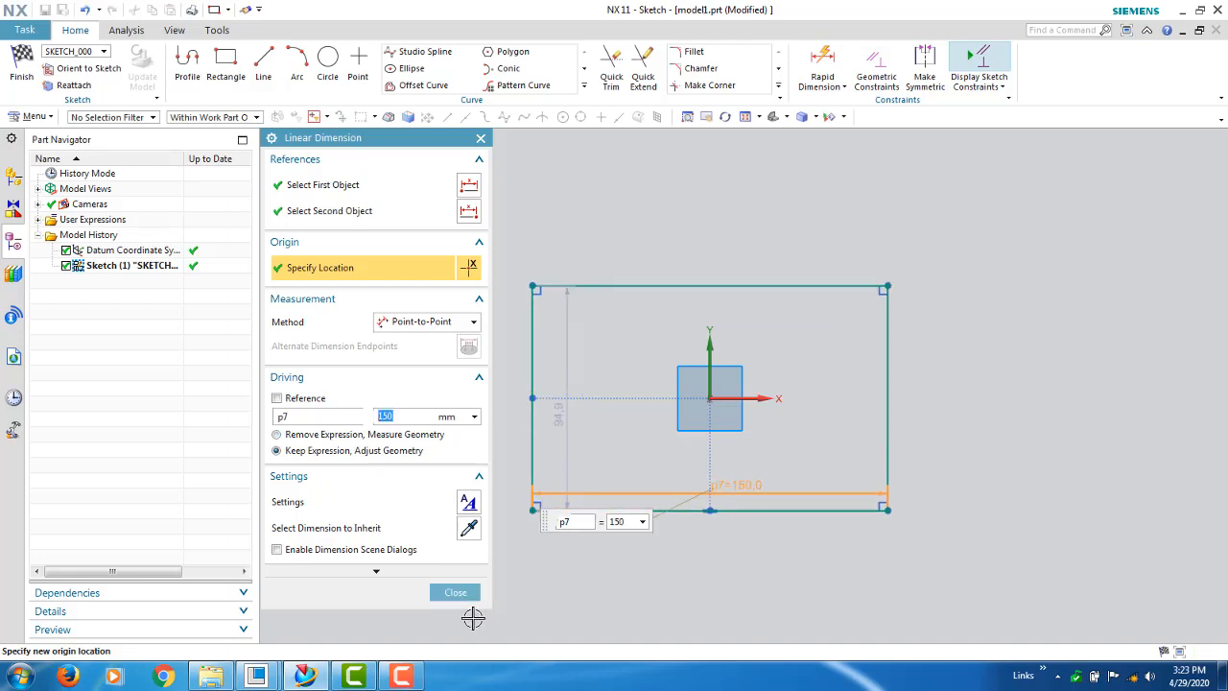
left_click(469, 593)
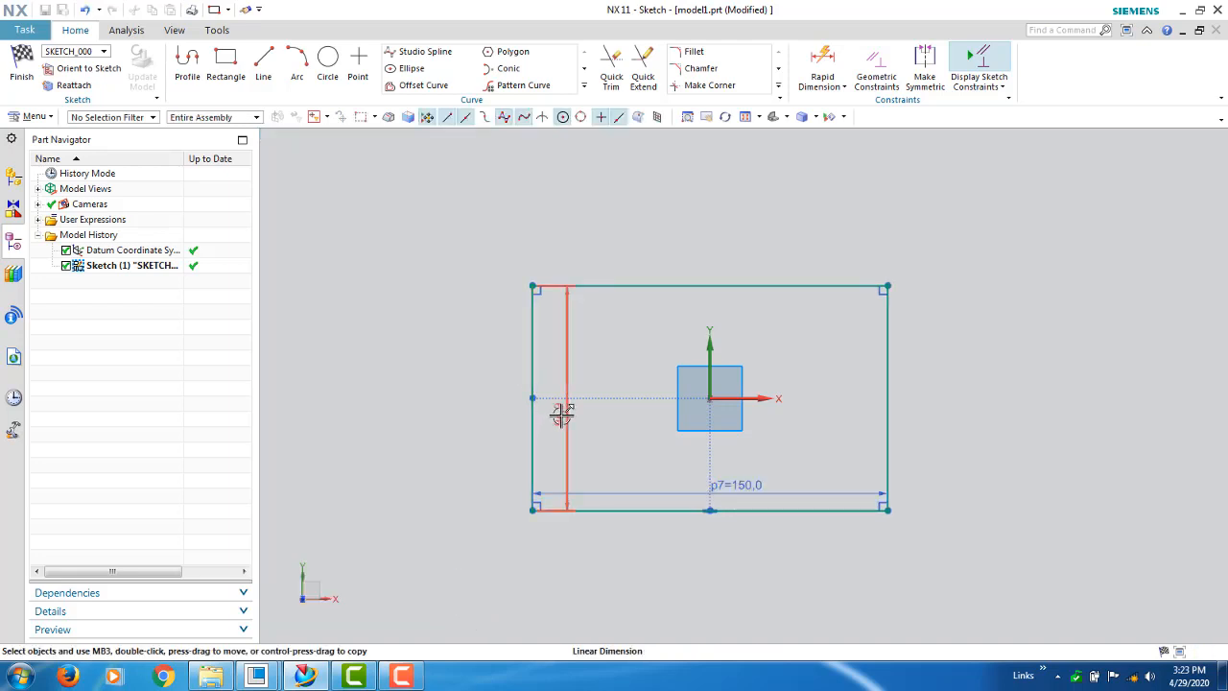
double_click(564, 413)
type("5")
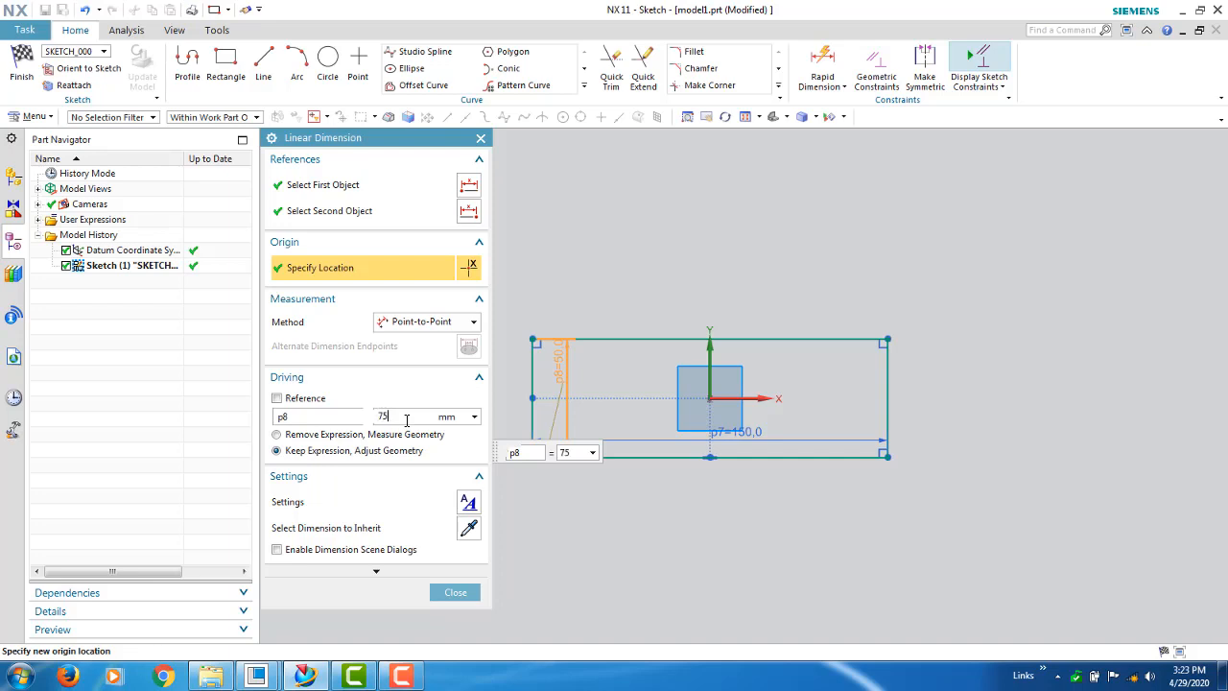
key("Return")
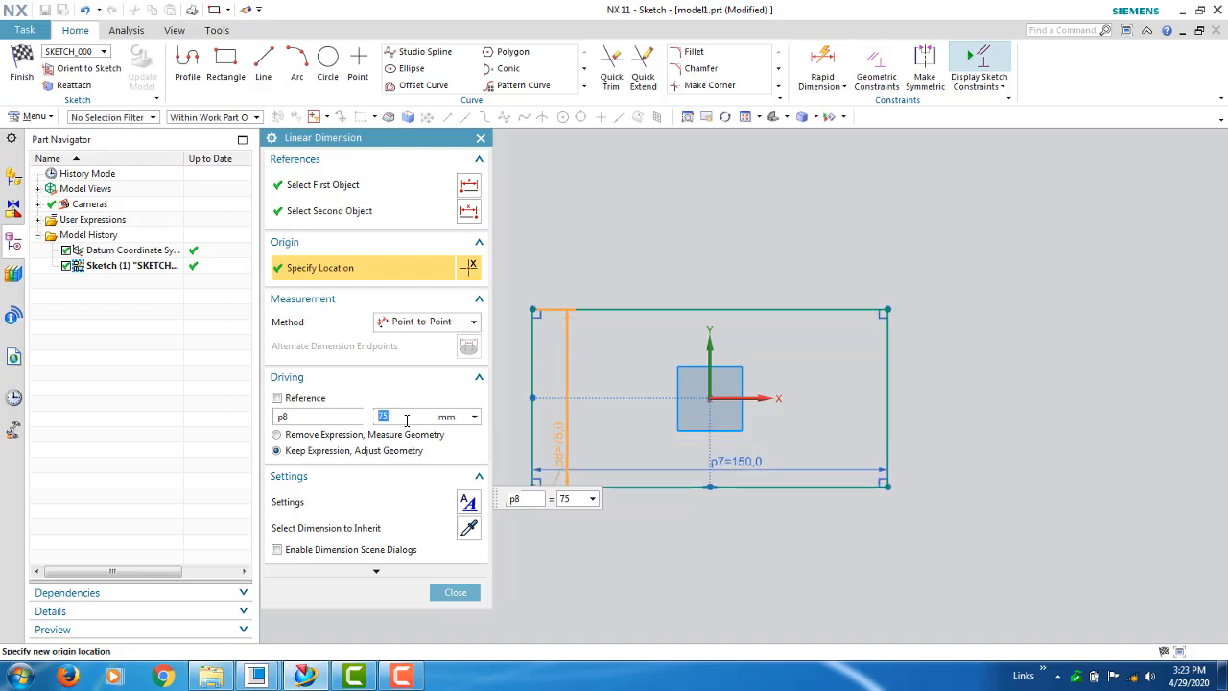
left_click(461, 590)
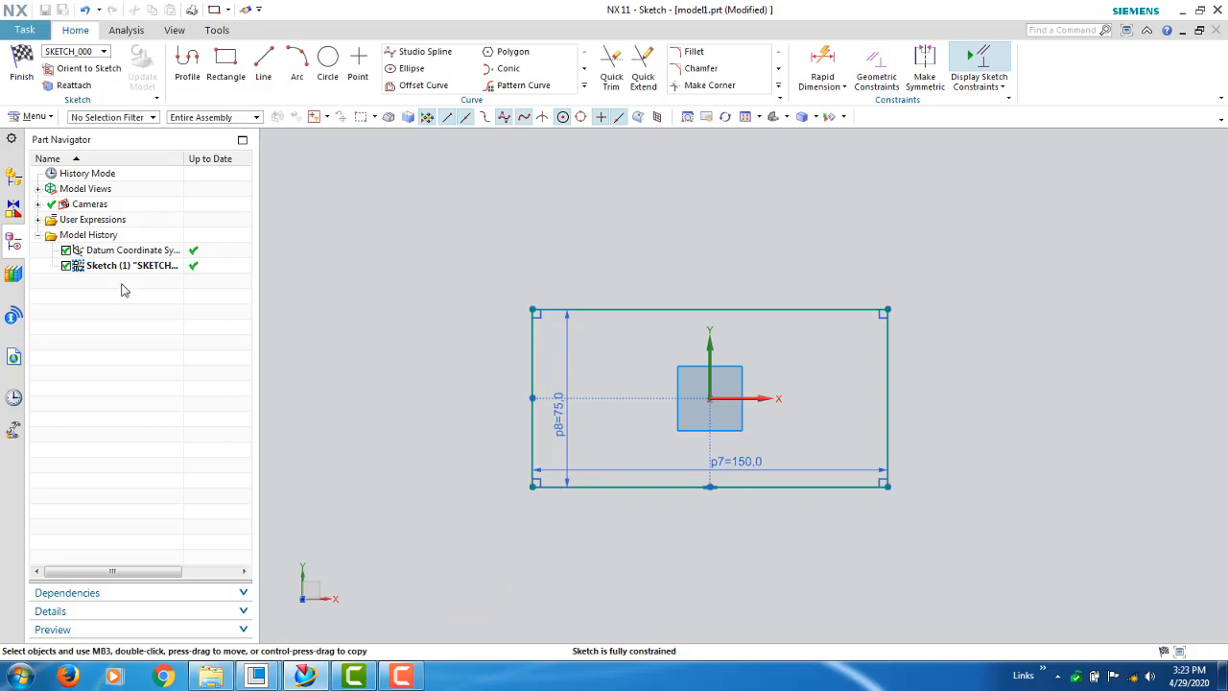
Finish the rectangle sketch and raise the extrusion's end distance to 35 mm.
left_click(21, 67)
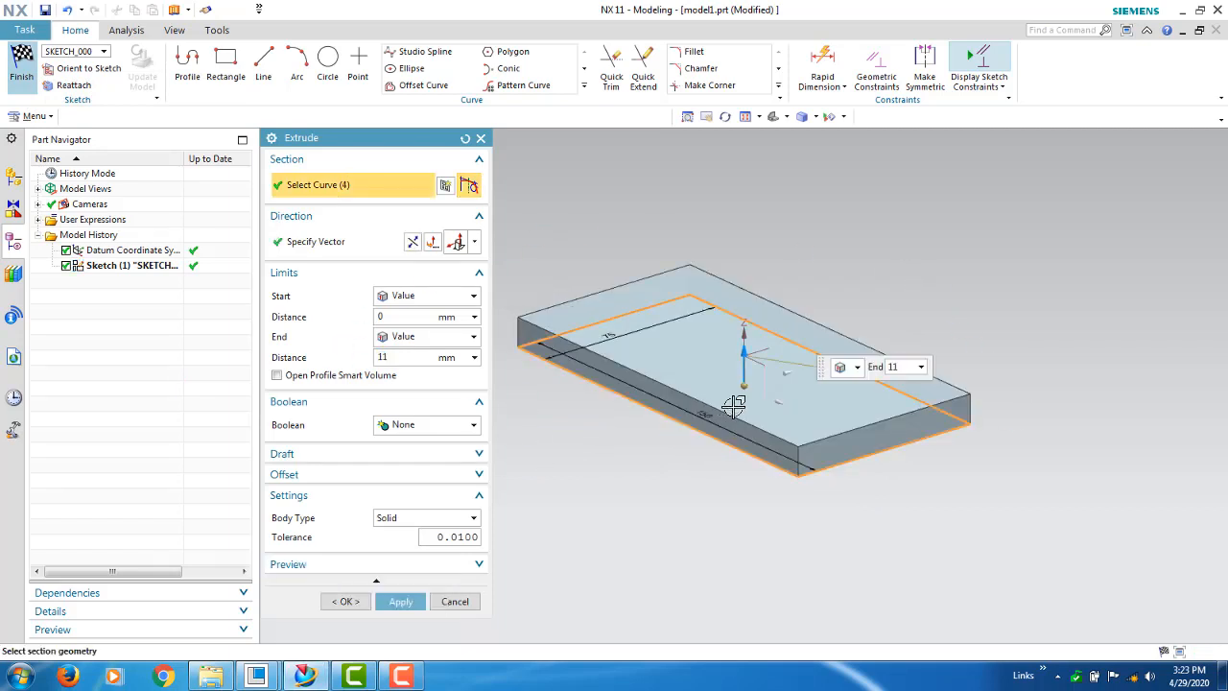
left_click_drag(746, 351, 746, 225)
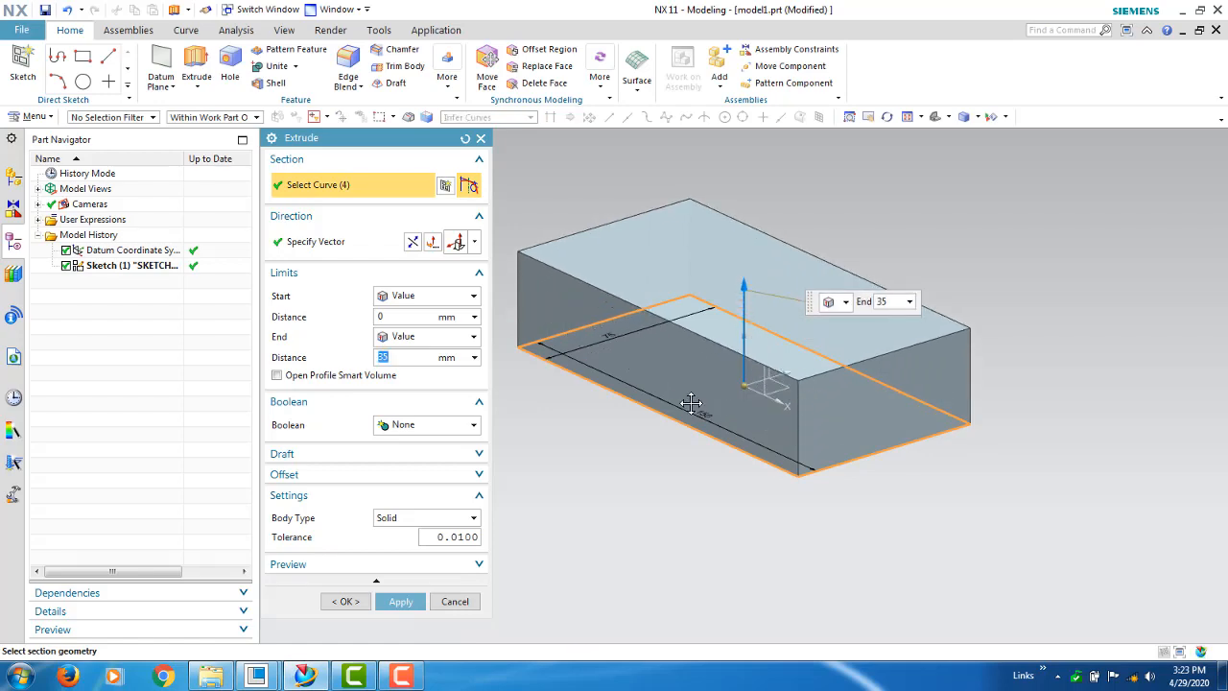
middle_click_drag(693, 406, 551, 455)
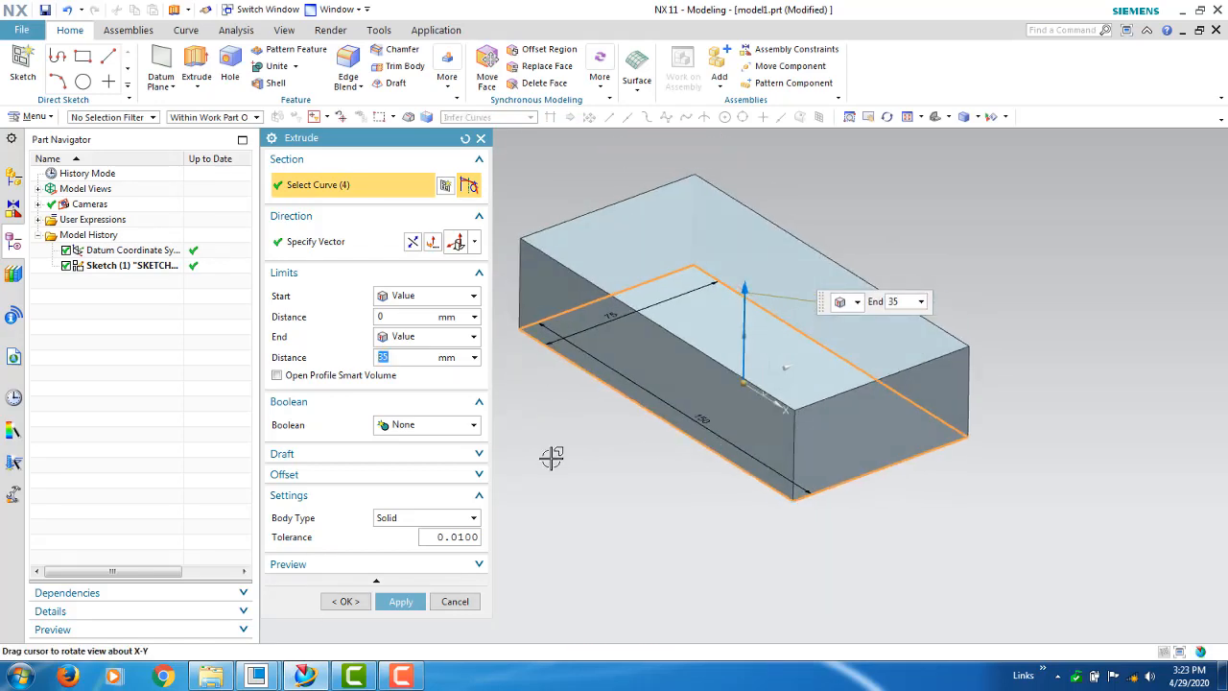
Edit the extrusion's section sketch, delete the rectangle's upper horizontal edge, and return to the Extrude preview.
left_click(445, 187)
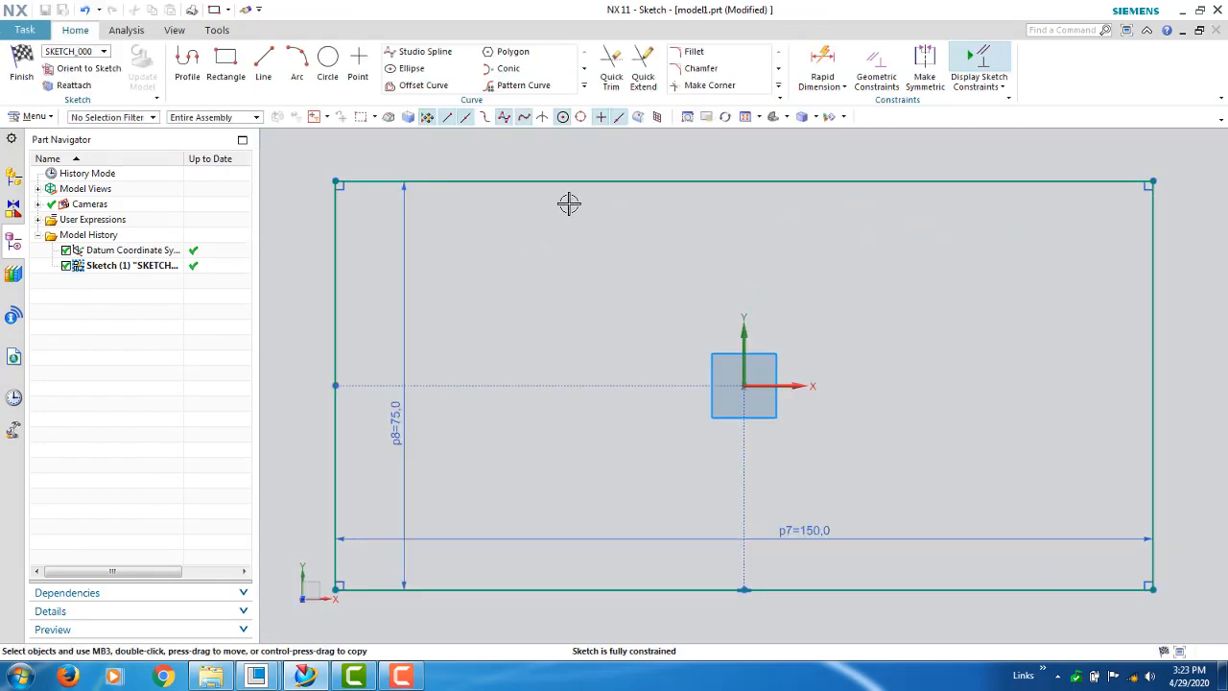
left_click(587, 182)
key("Delete")
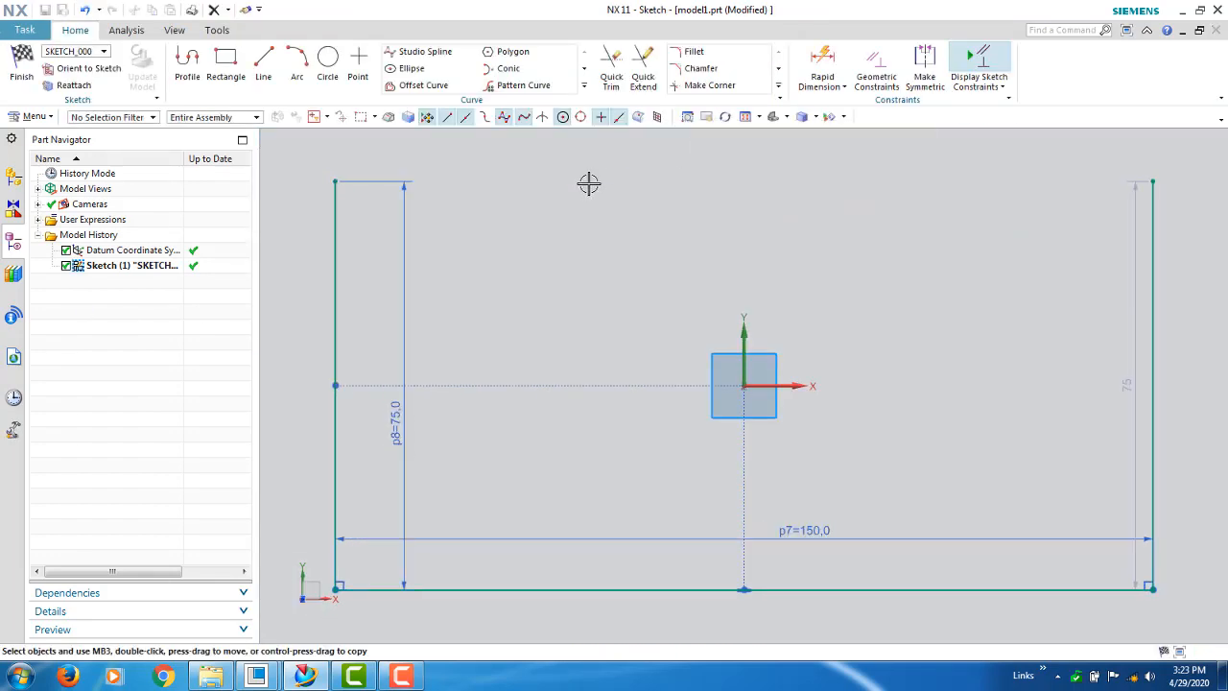
scroll(535, 391, "down", 2)
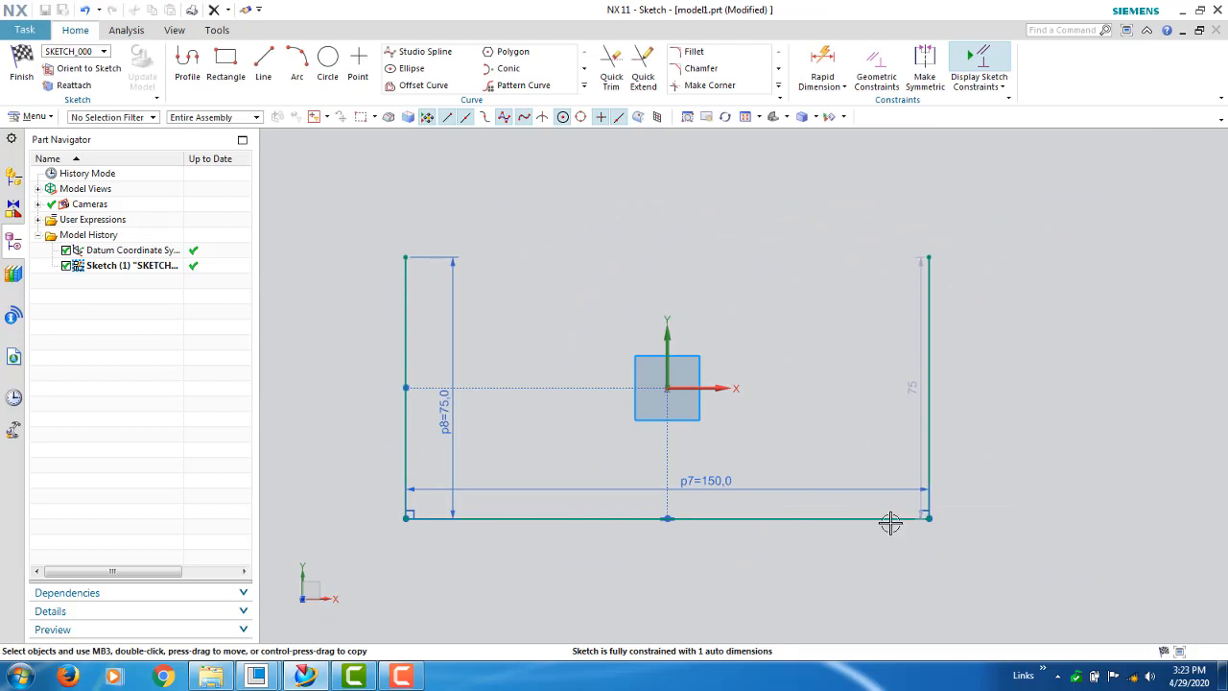
left_click(21, 68)
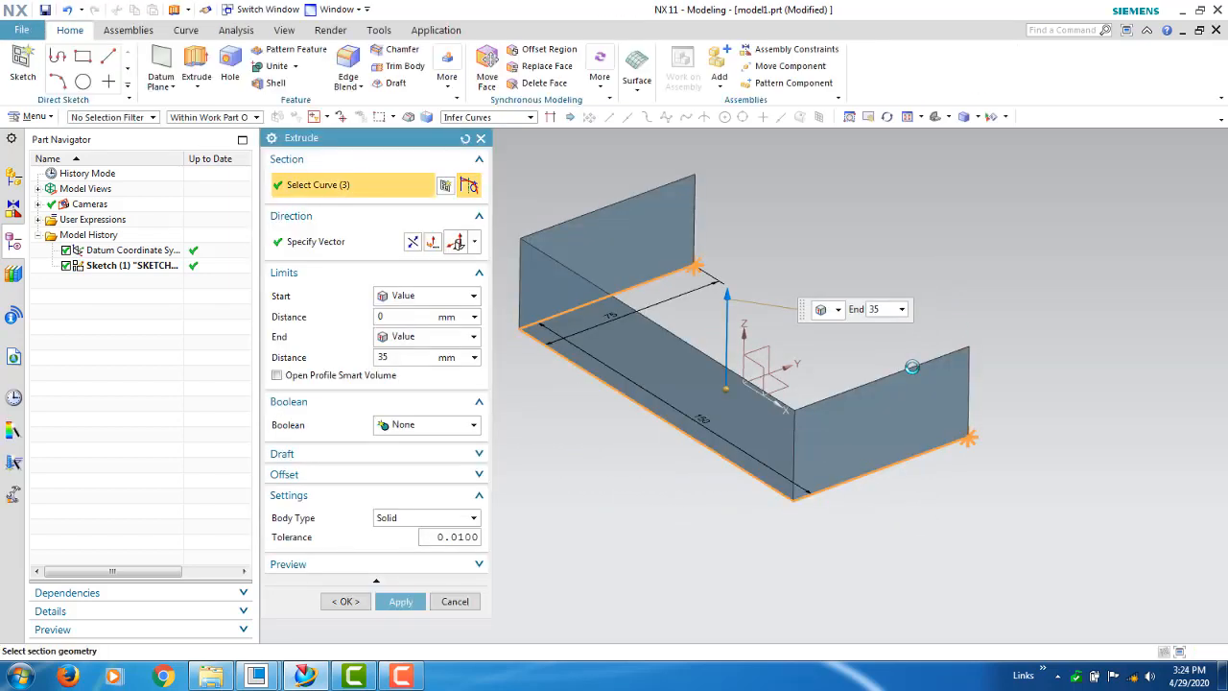
Edit the extrusion's section sketch, close the profile with a 150 mm horizontal line joining the two open upper endpoints, and finish the sketch.
middle_click_drag(825, 379, 820, 212)
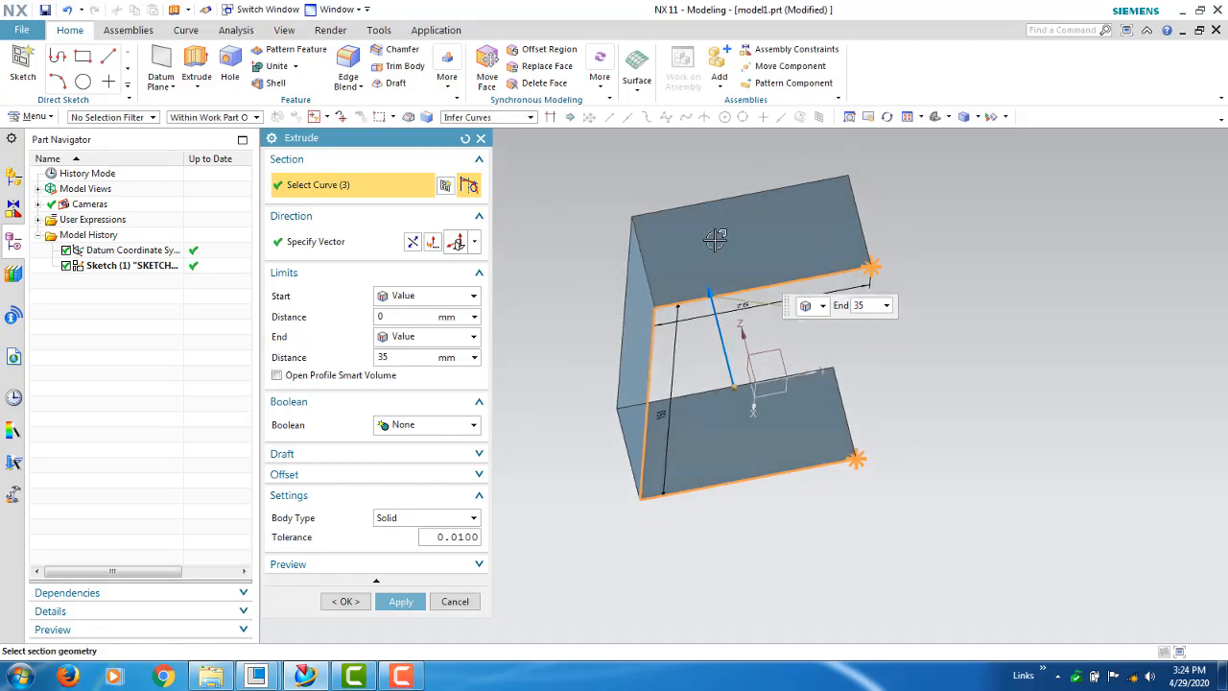
middle_click_drag(712, 240, 787, 245)
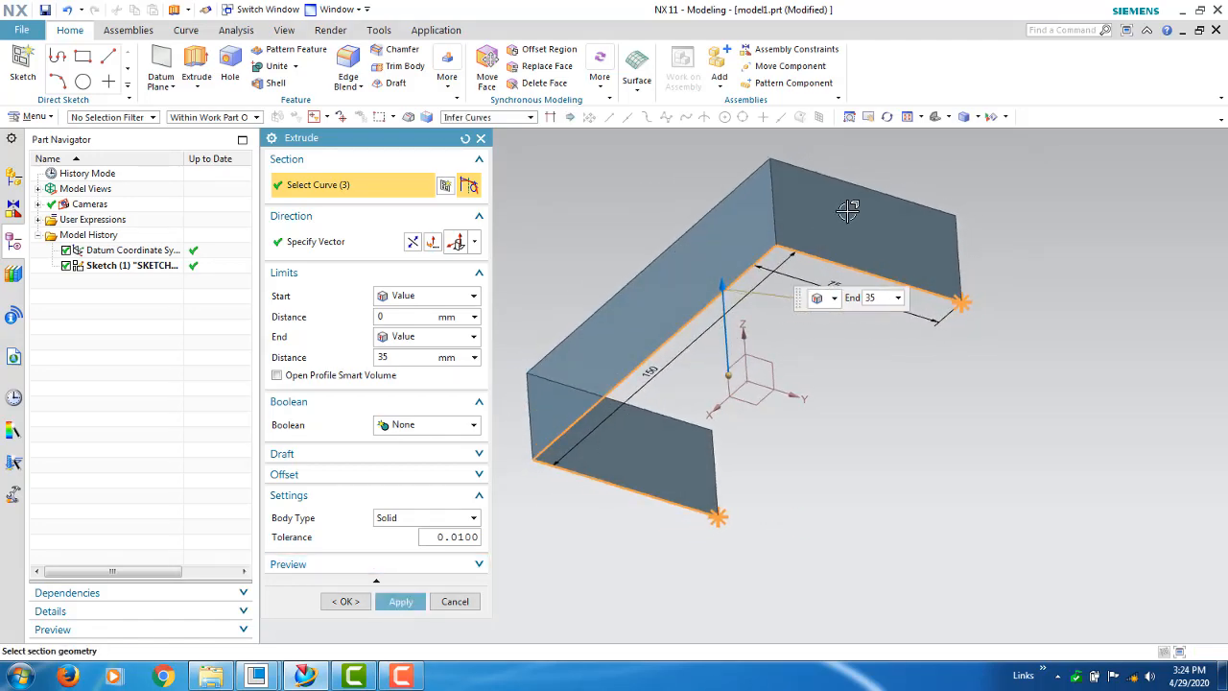
scroll(848, 203, "up", 1)
scroll(864, 220, "down", 3)
scroll(790, 198, "up", 5)
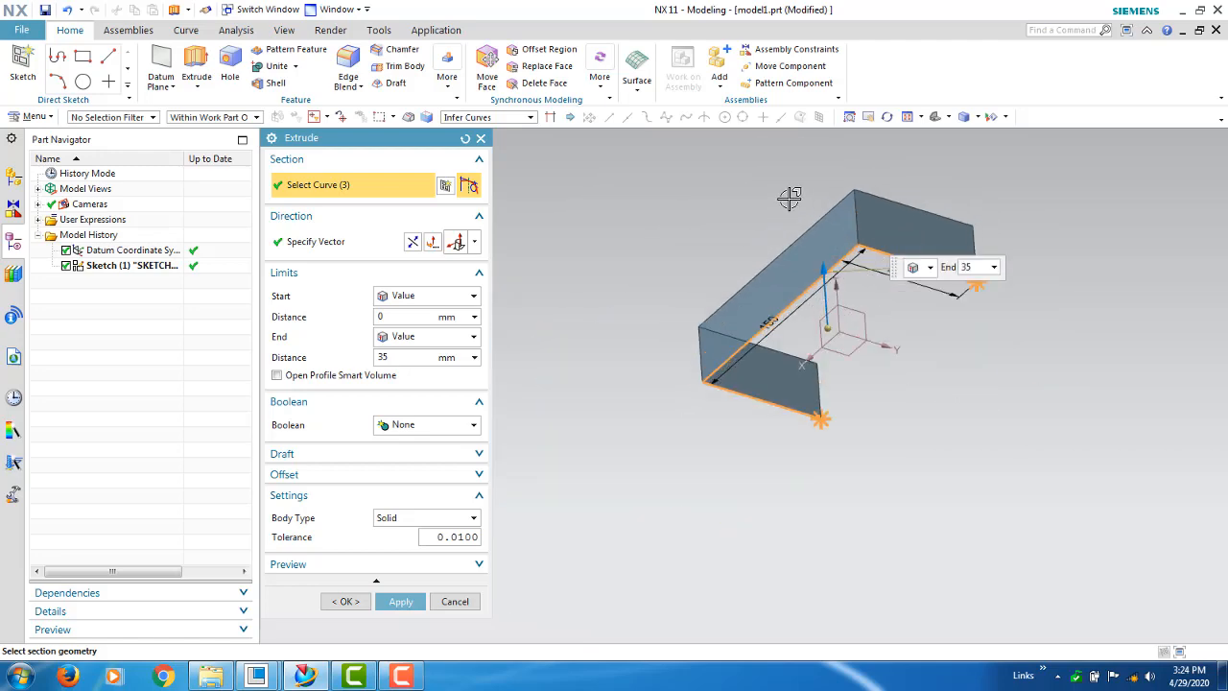
middle_click_drag(825, 260, 863, 298)
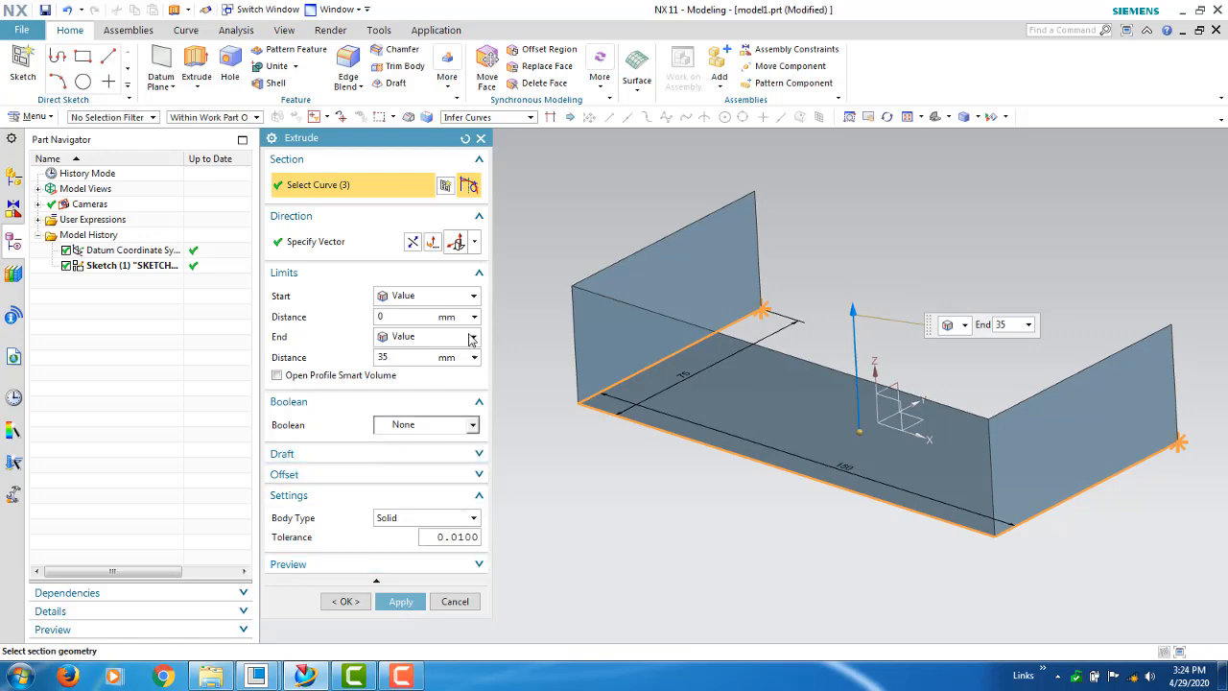
left_click(445, 185)
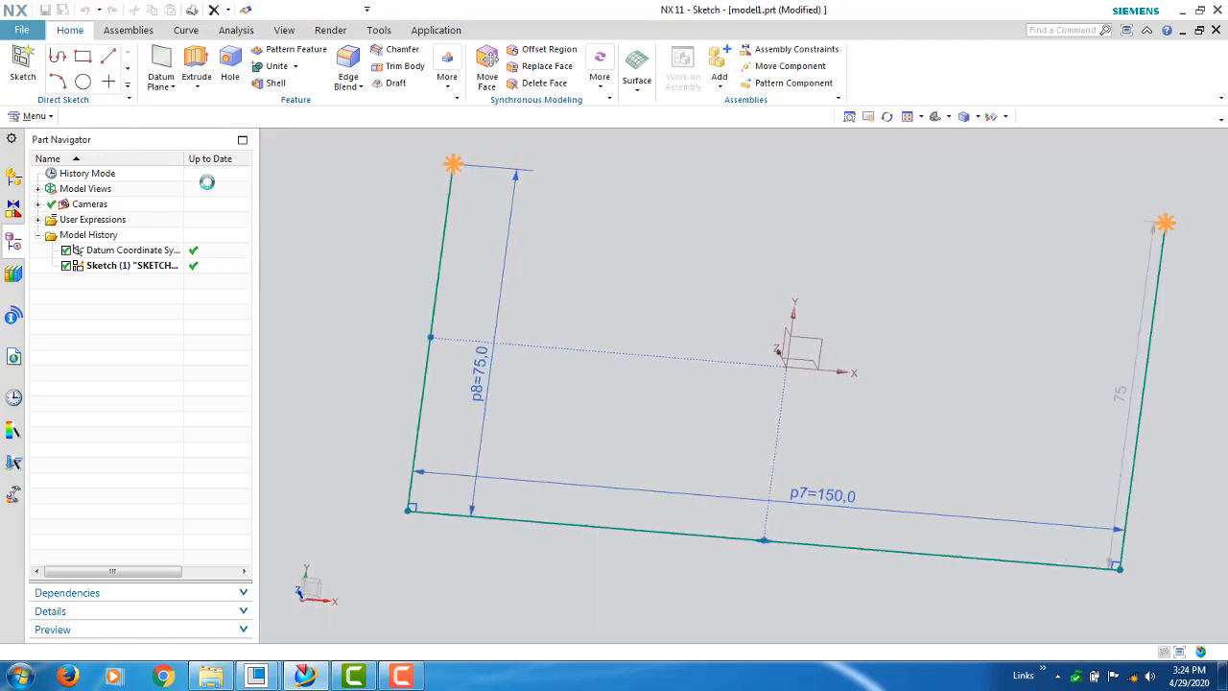
key("l")
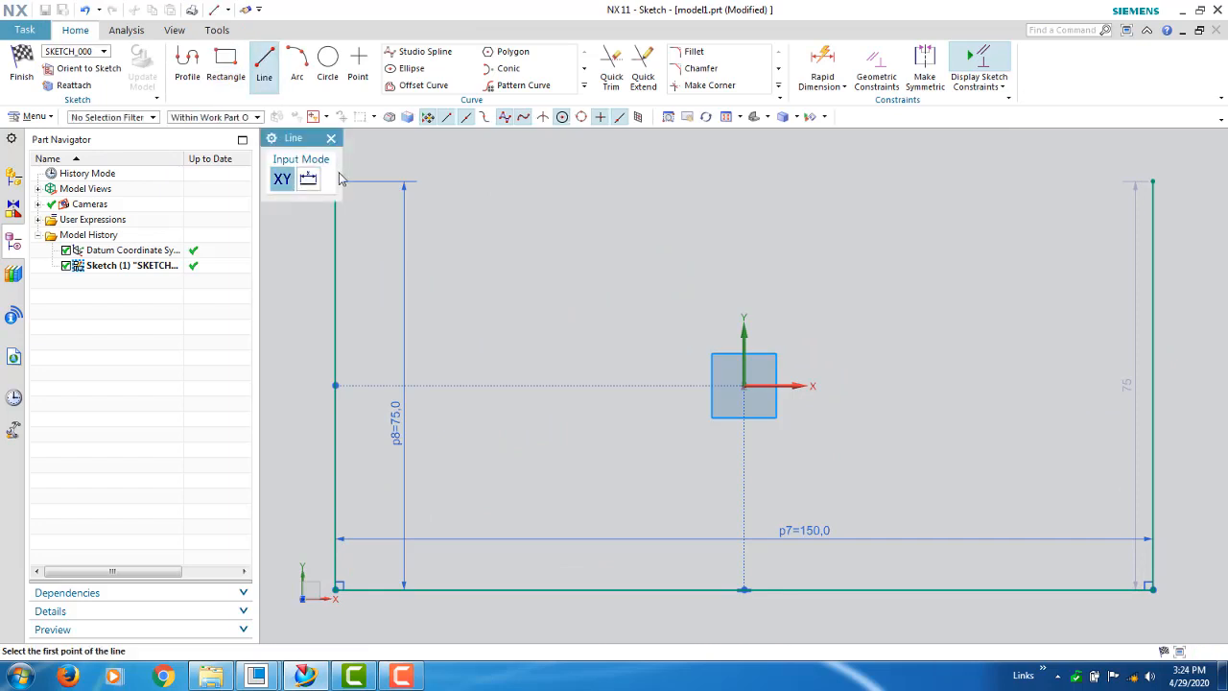
scroll(749, 346, "up", 2)
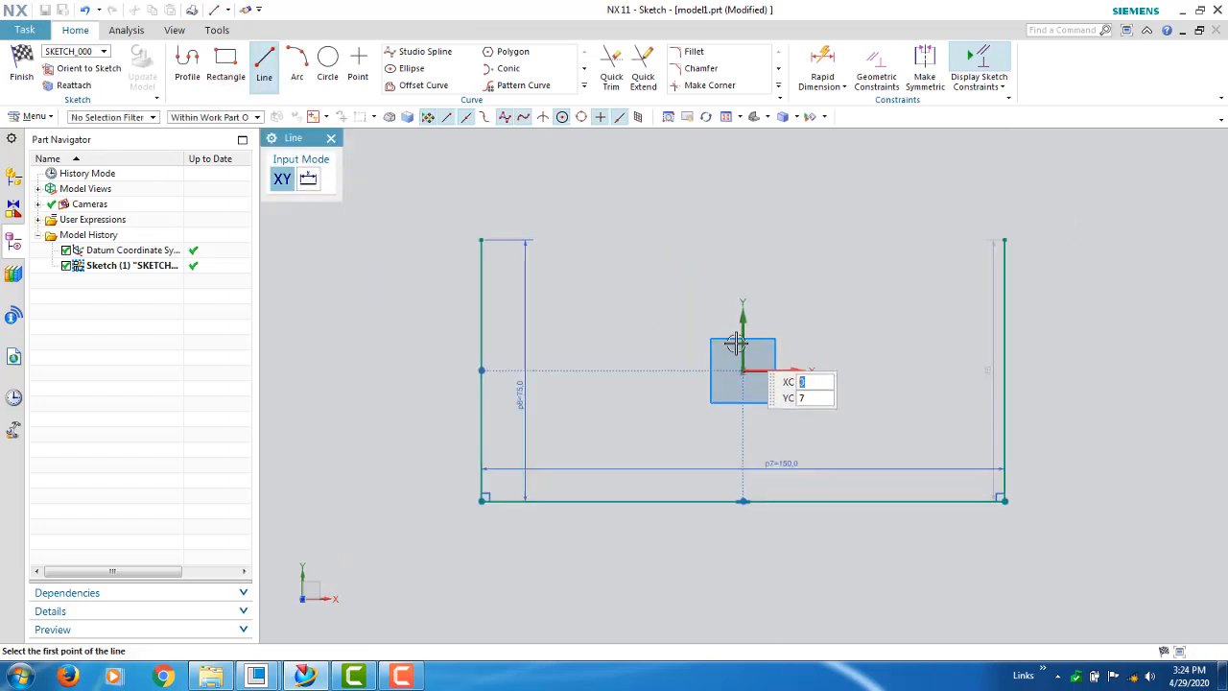
left_click(481, 239)
left_click(1003, 237)
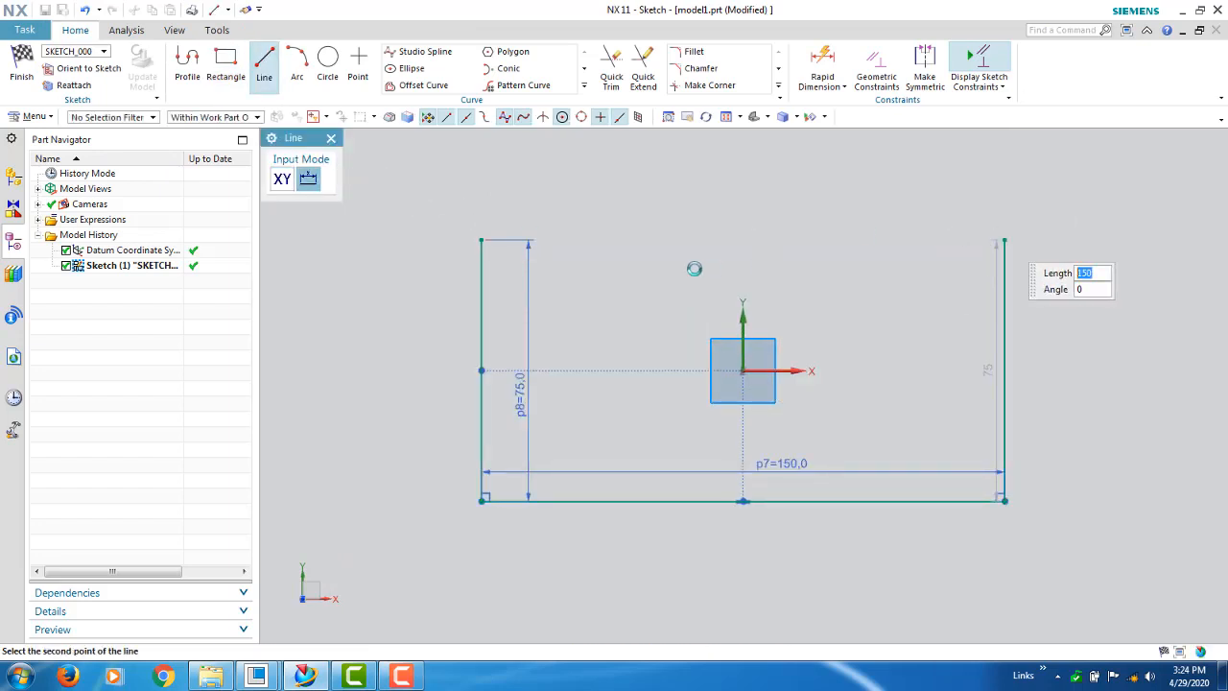
key("Escape")
left_click(21, 67)
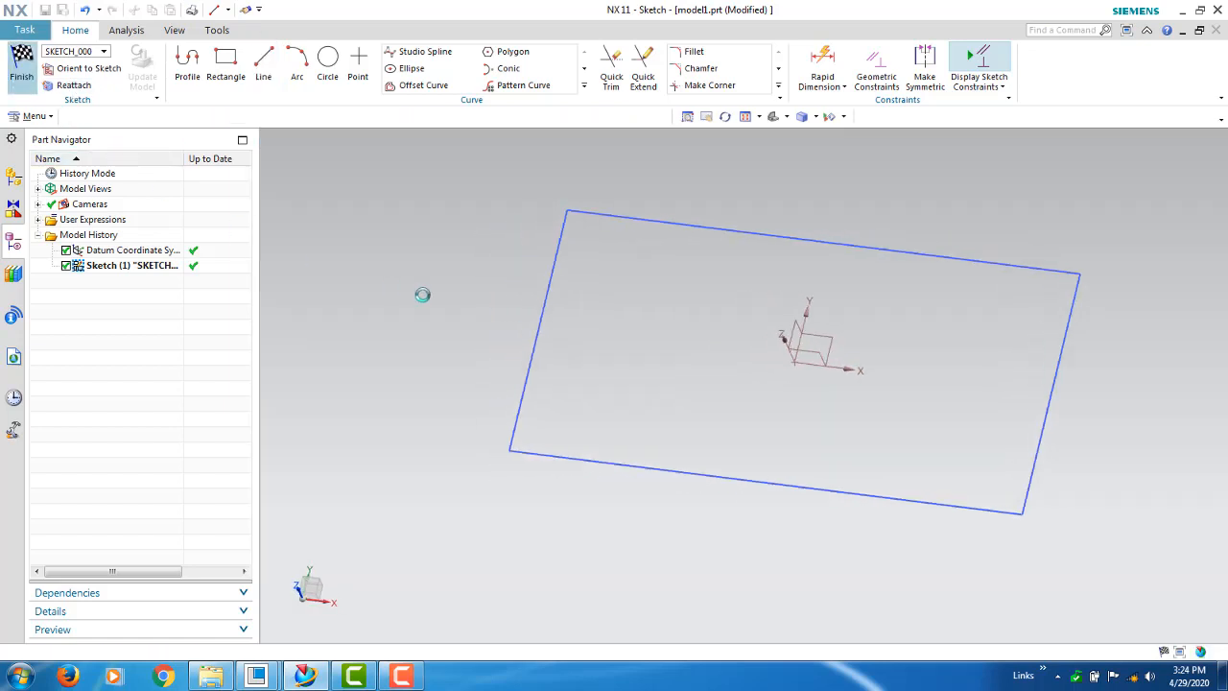
Deselect the duplicate curves from the extrusion section, leaving only the rectangle's four edges selected.
key("x")
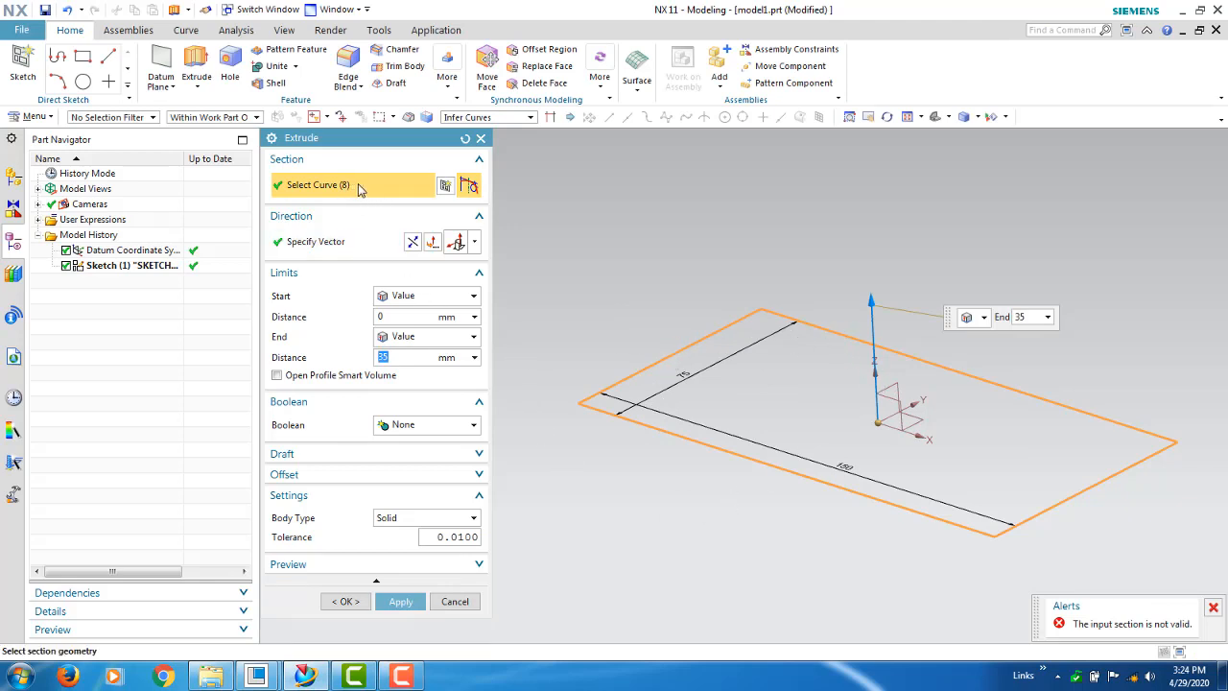
left_click(979, 383, "shift")
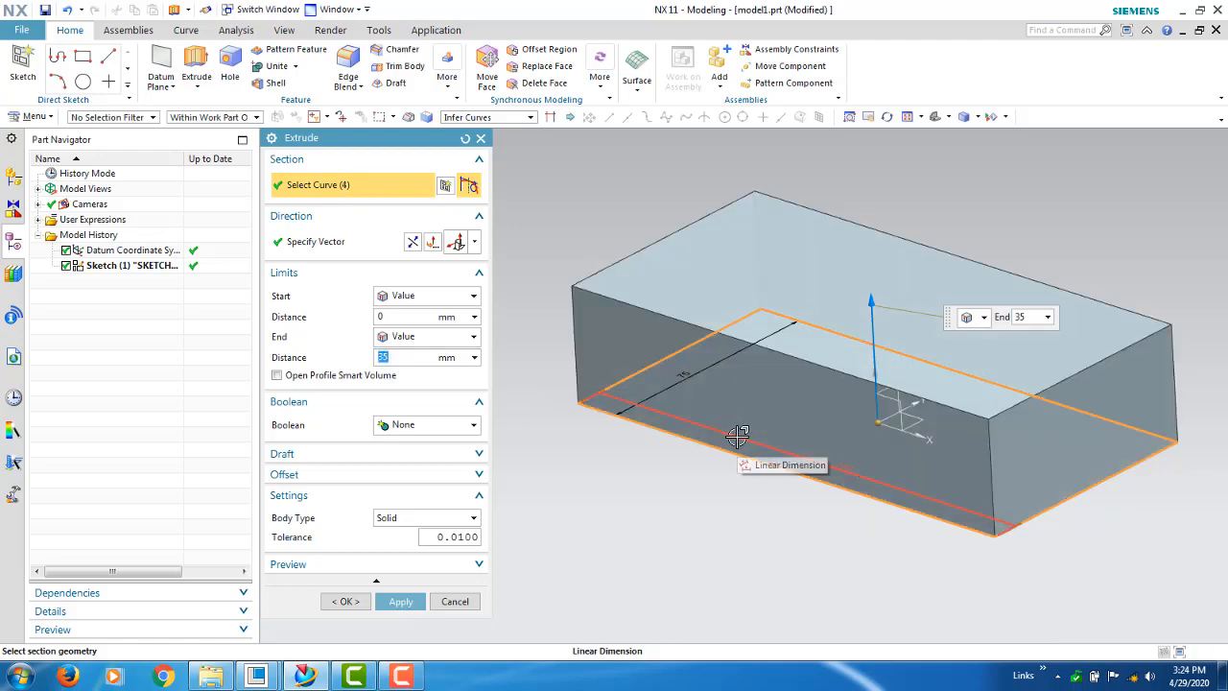
middle_click_drag(733, 453, 730, 518)
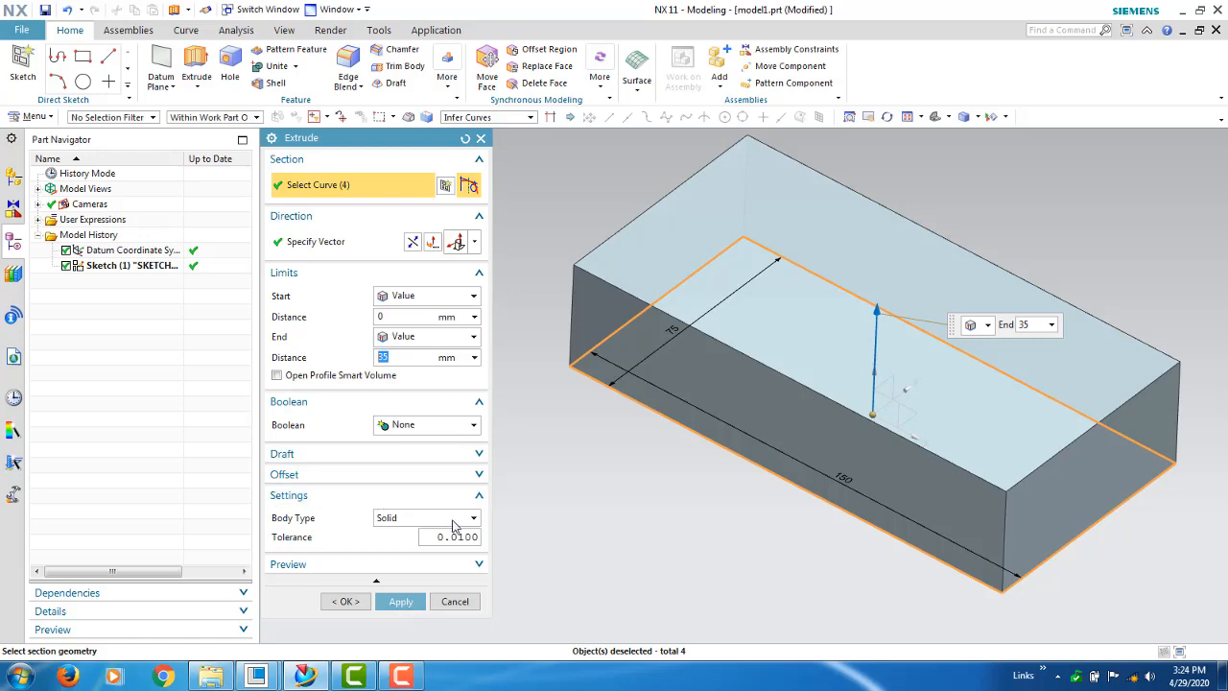
Try the Sheet body type on the closed-section extrusion, return it to Solid, and collapse the settings.
left_click(385, 518)
left_click(390, 549)
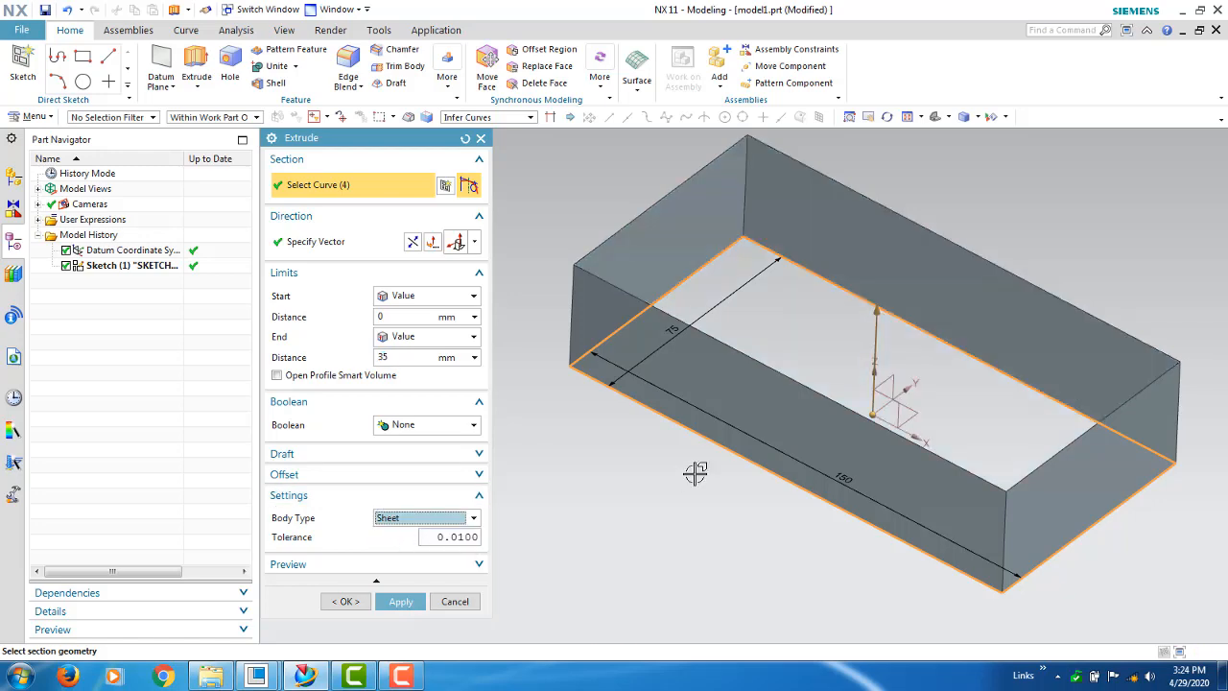
mouse_move(695, 473)
middle_mouse_down()
mouse_move(649, 513)
mouse_move(676, 480)
middle_mouse_up()
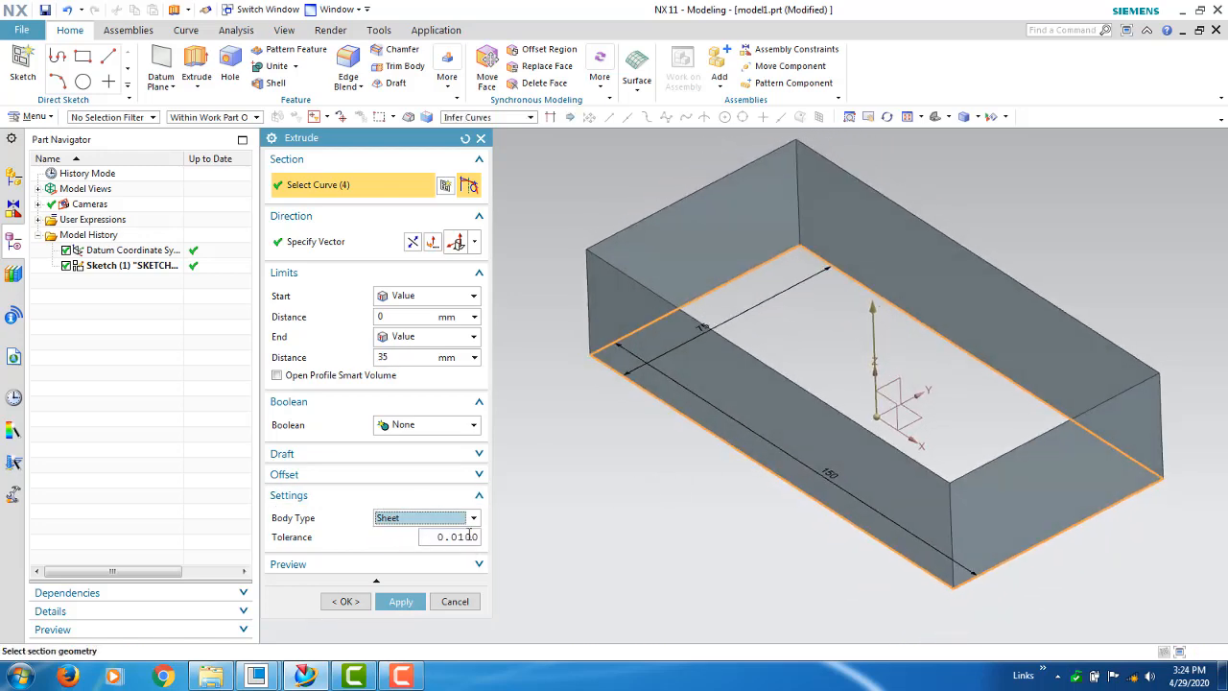
left_click(471, 520)
left_click(412, 534)
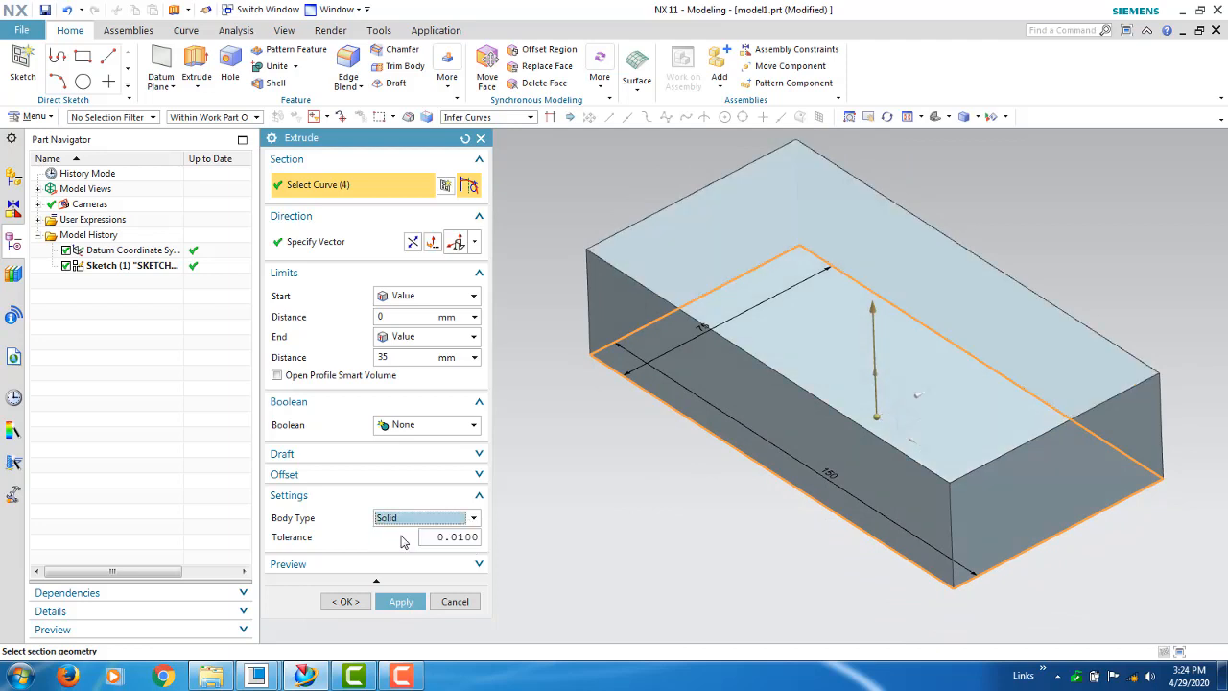
left_click(479, 497)
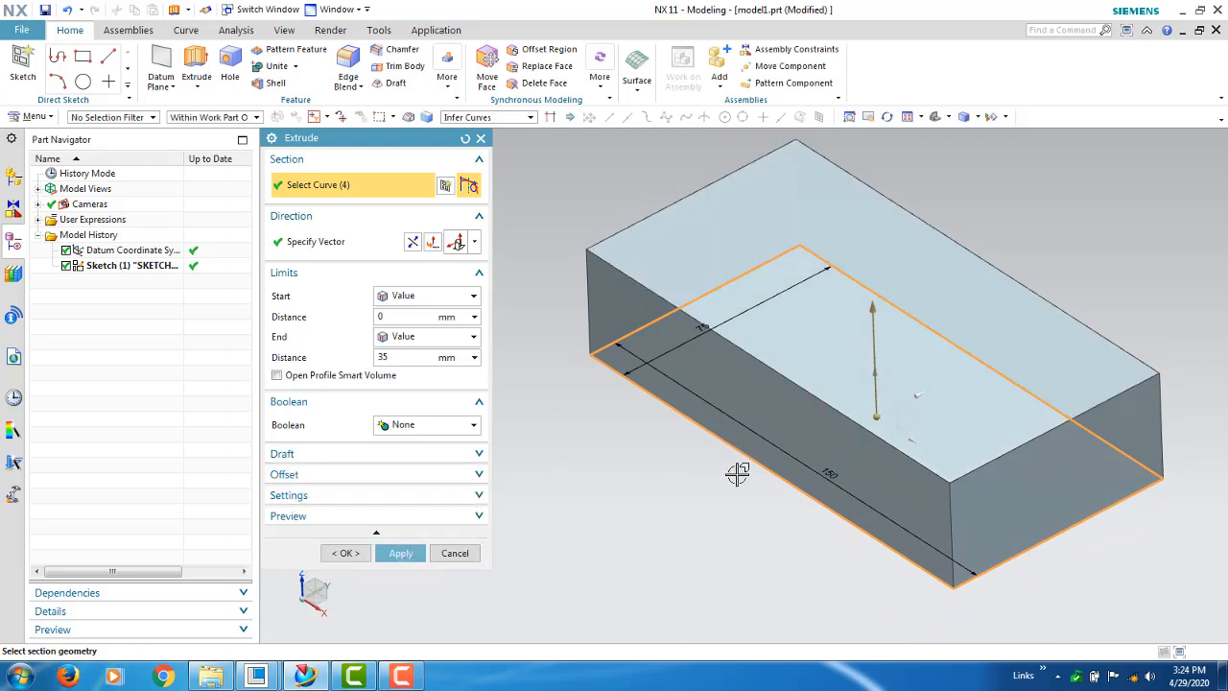
Reverse the extrusion direction downward and flip it back to the upward direction.
middle_click_drag(735, 496, 632, 464)
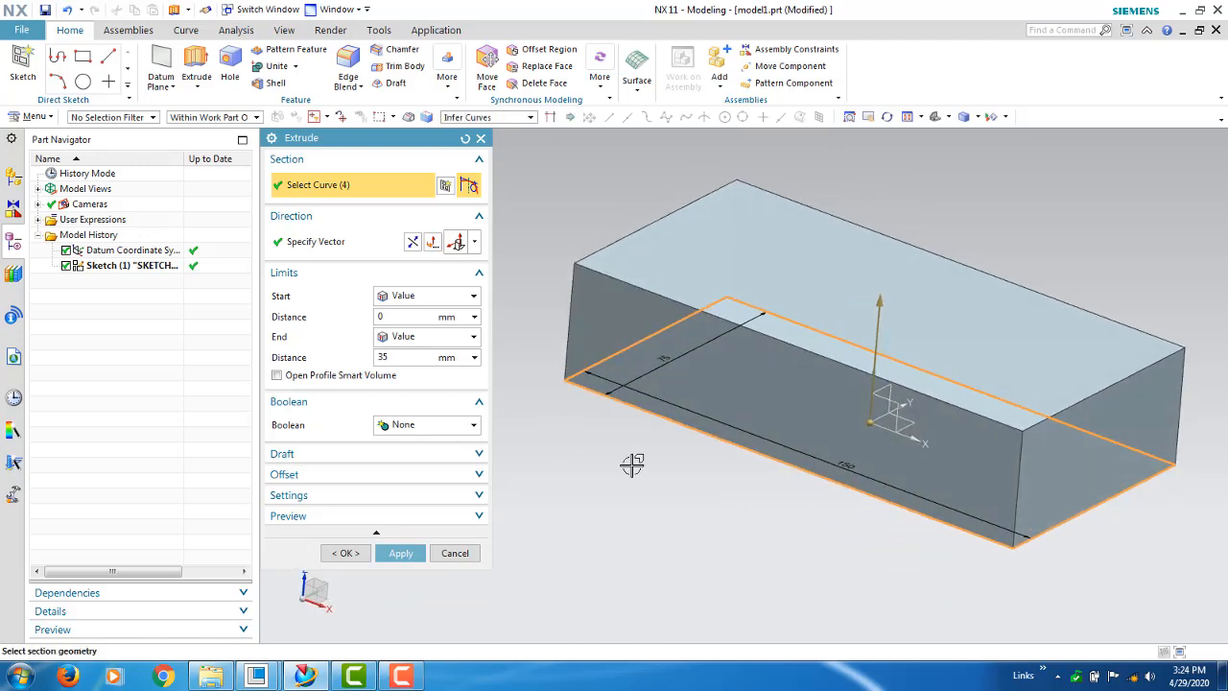
left_click(355, 247)
left_click(411, 243)
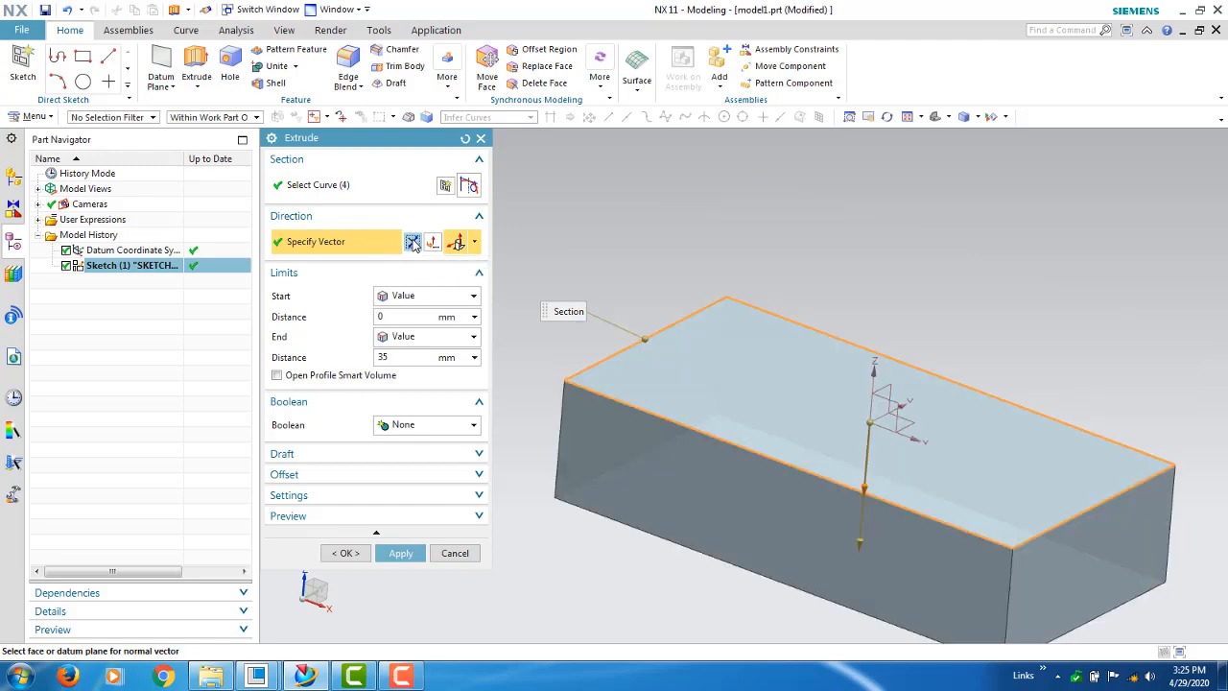
left_click(411, 242)
left_click(412, 243)
left_click(411, 243)
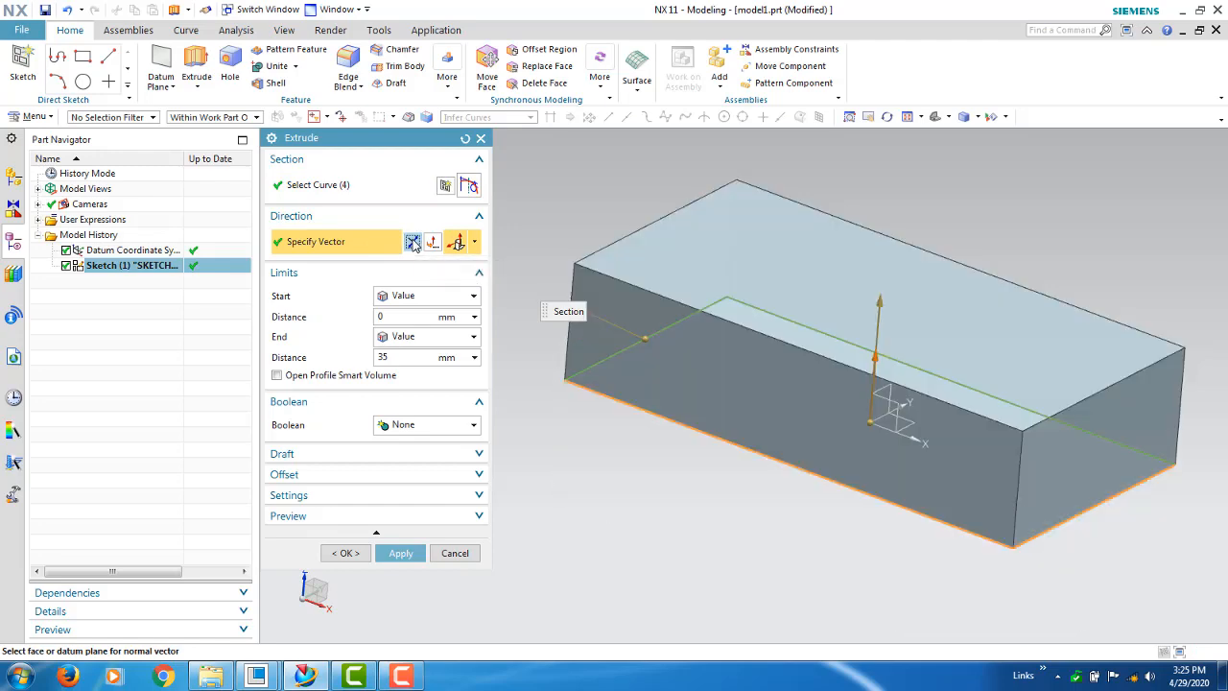
Review the start limit types, keep Value, and set the extrusion's start distance to 12 mm.
left_click(475, 297)
left_click(407, 314)
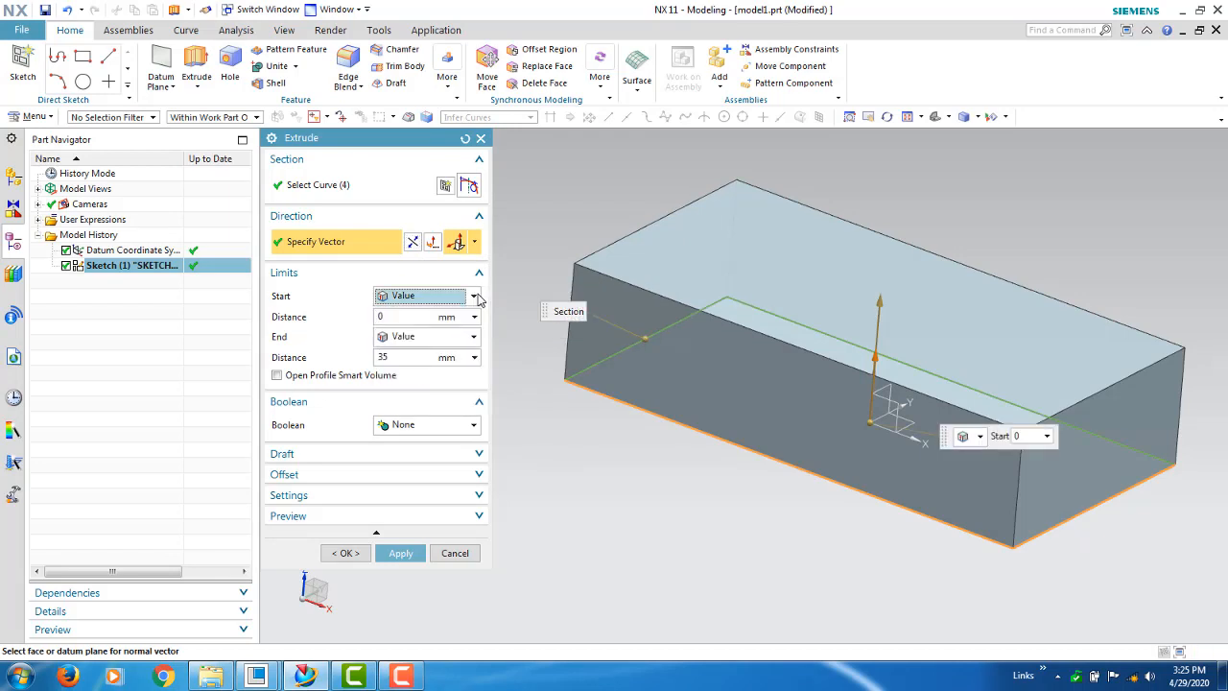
left_click(473, 295)
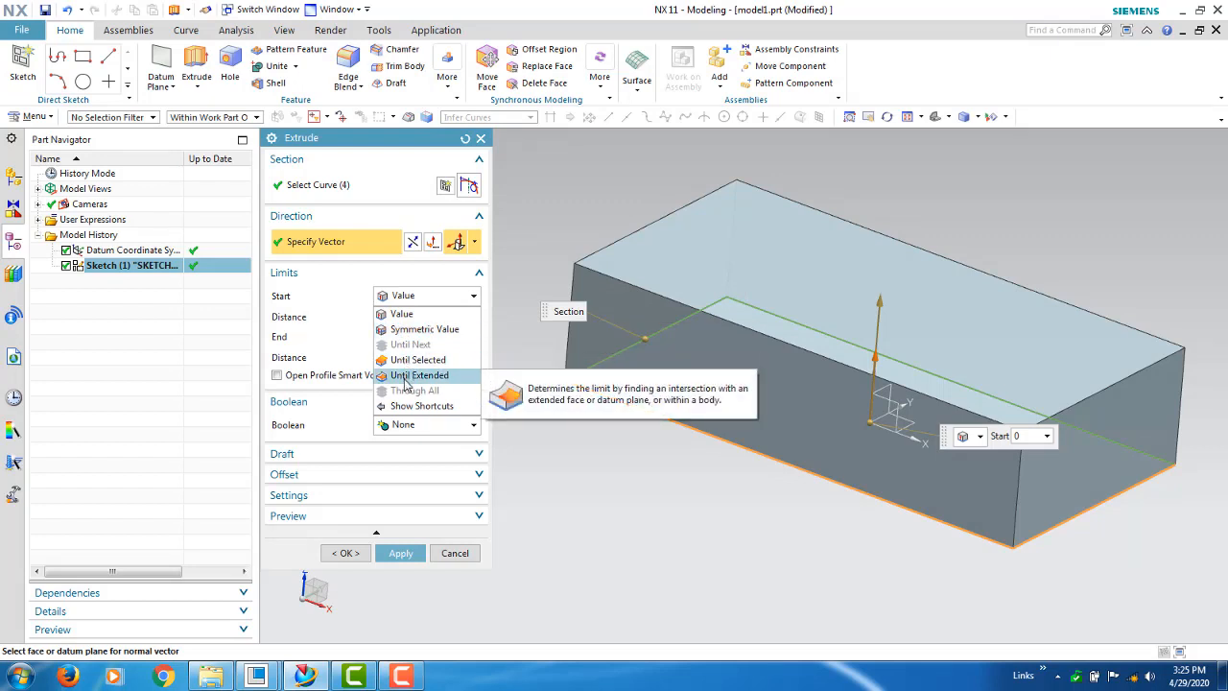
left_click(403, 316)
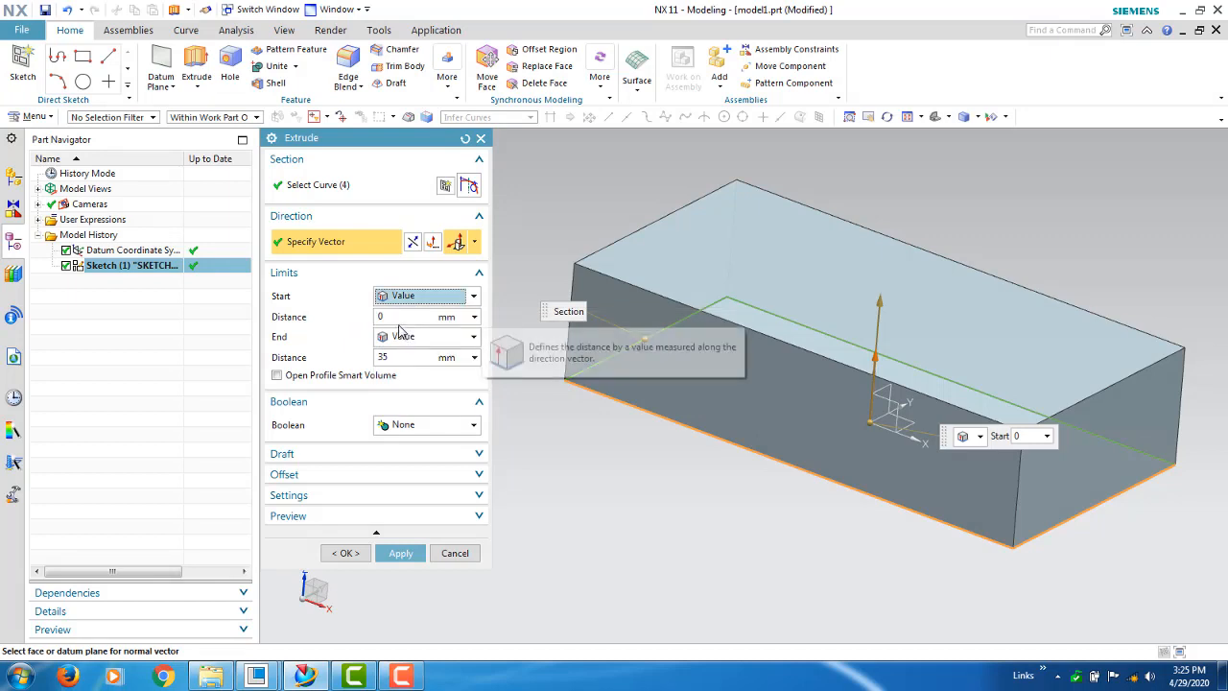
left_click(396, 315)
middle_click_drag(818, 457, 835, 538)
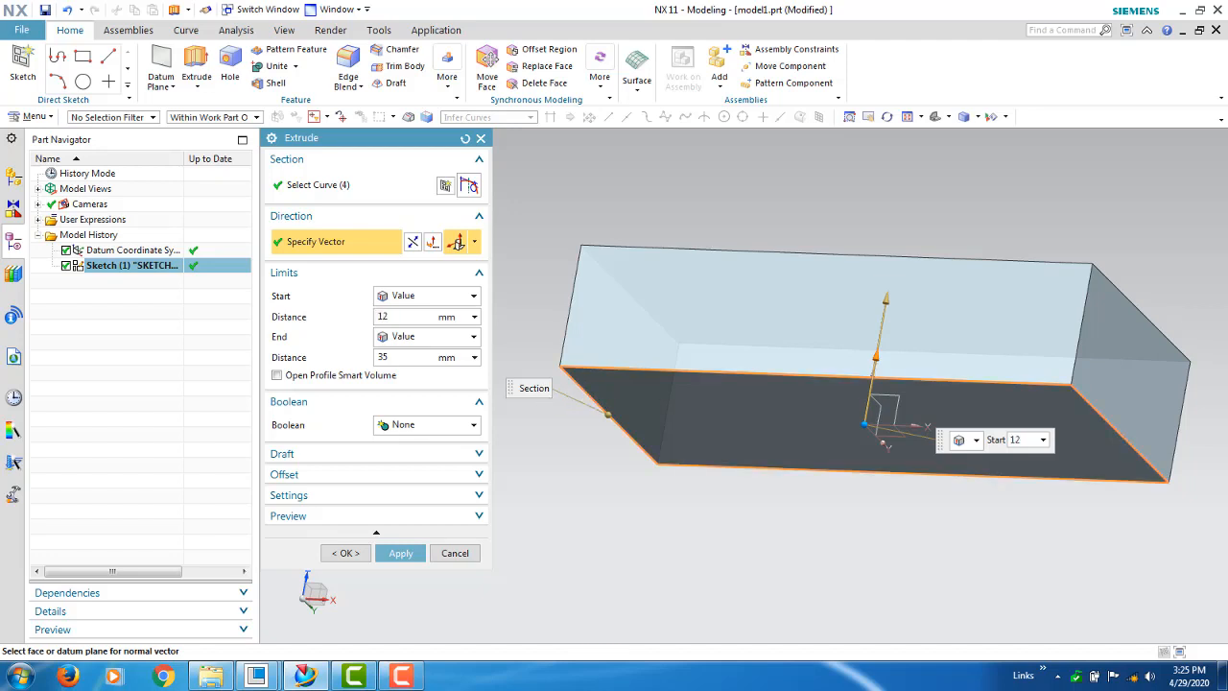
key("Return")
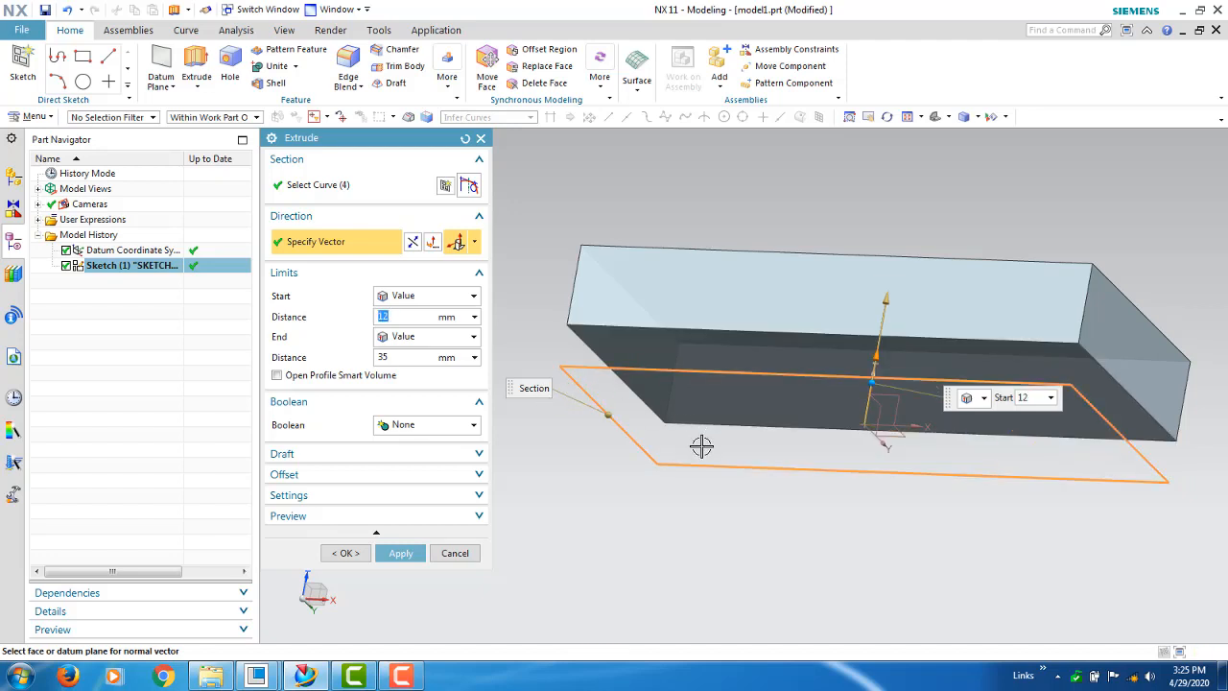
Try a start distance of -12 mm for the extrusion and reset it to 0 mm.
middle_click_drag(701, 445, 701, 496)
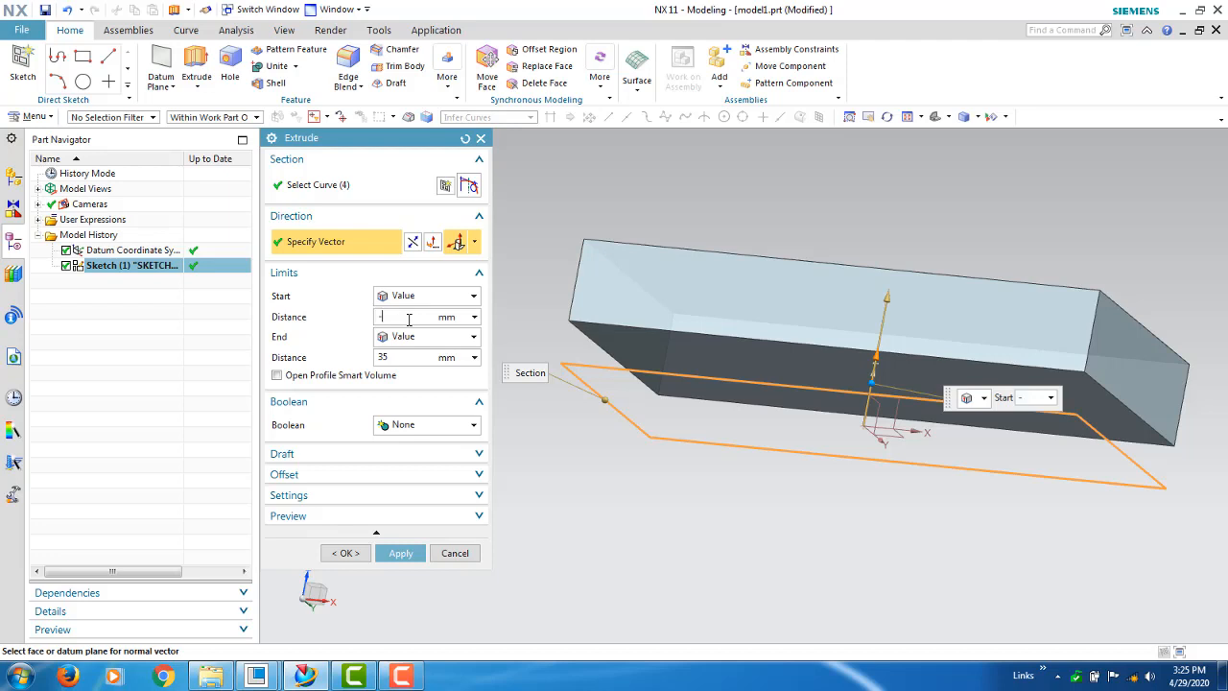
key("Return")
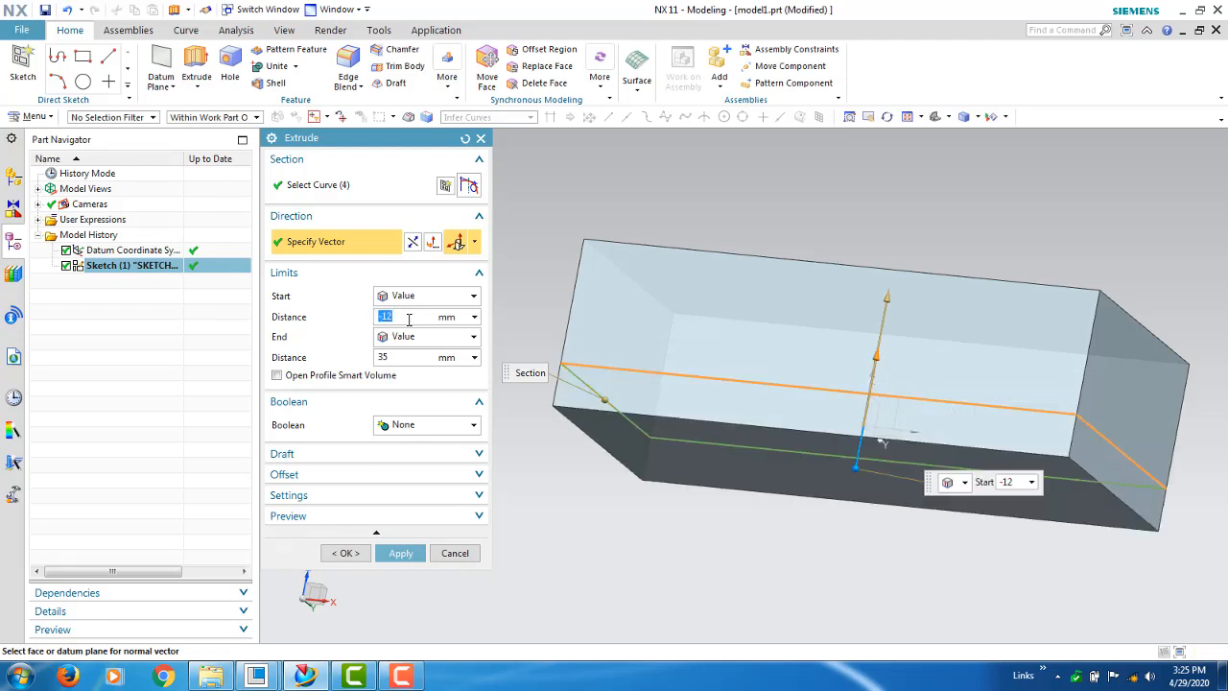
middle_click_drag(681, 401, 691, 391)
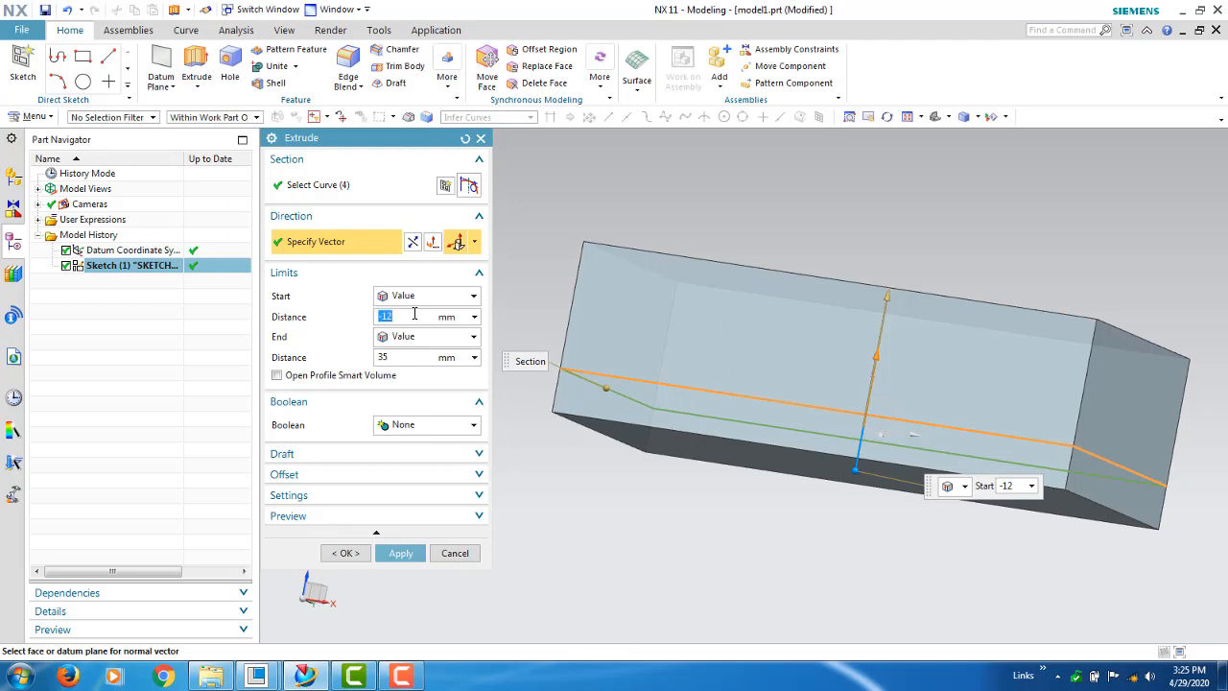
key("Return")
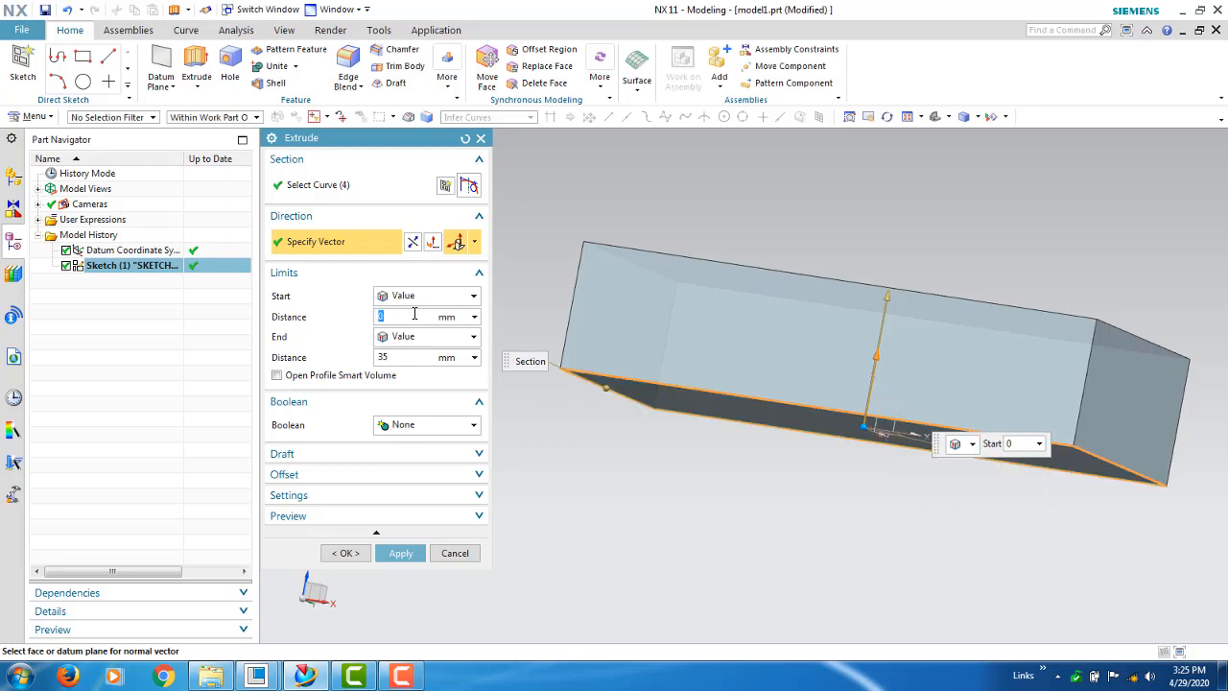
mouse_move(707, 381)
middle_mouse_down()
mouse_move(708, 412)
mouse_move(739, 383)
mouse_move(724, 394)
mouse_move(712, 380)
middle_mouse_up()
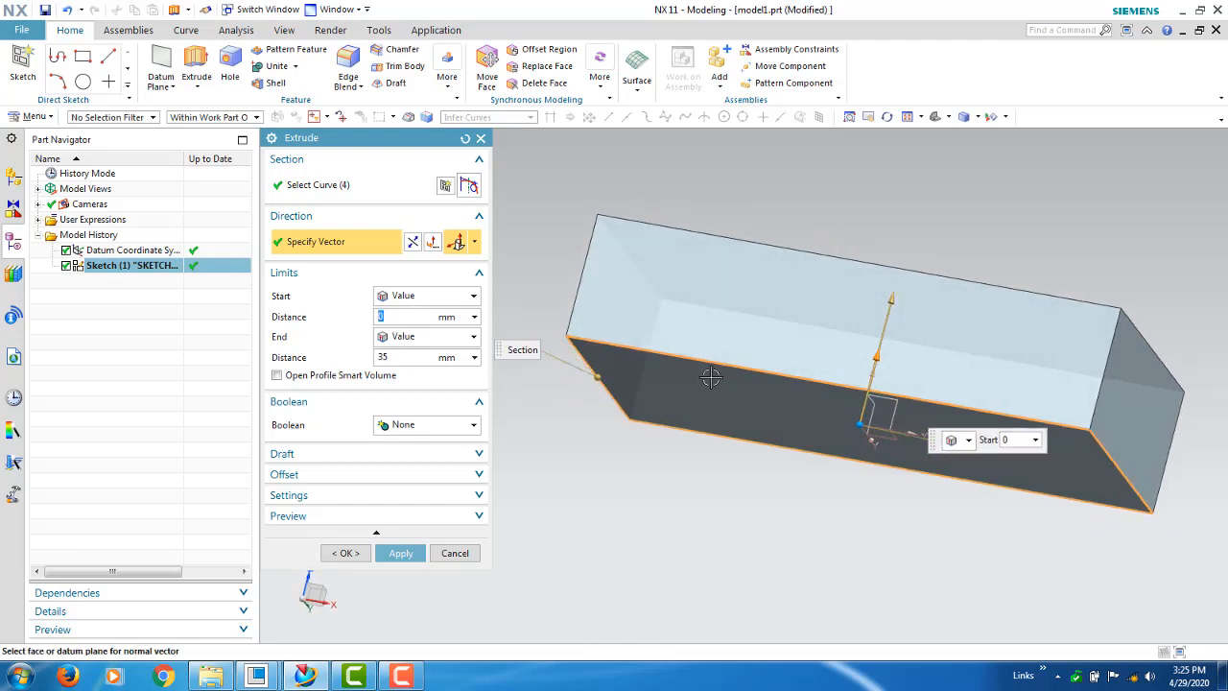
Try the Symmetric Value limit on the extrusion and switch back to separate Value limits.
left_click(474, 297)
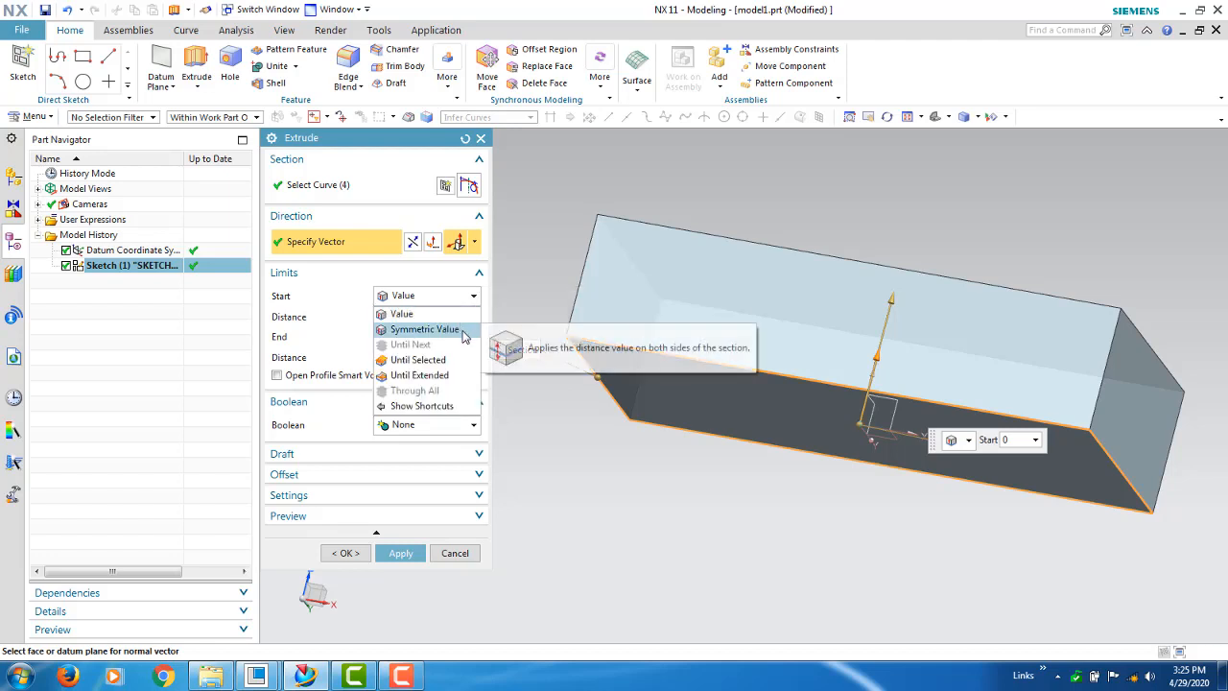
left_click(458, 336)
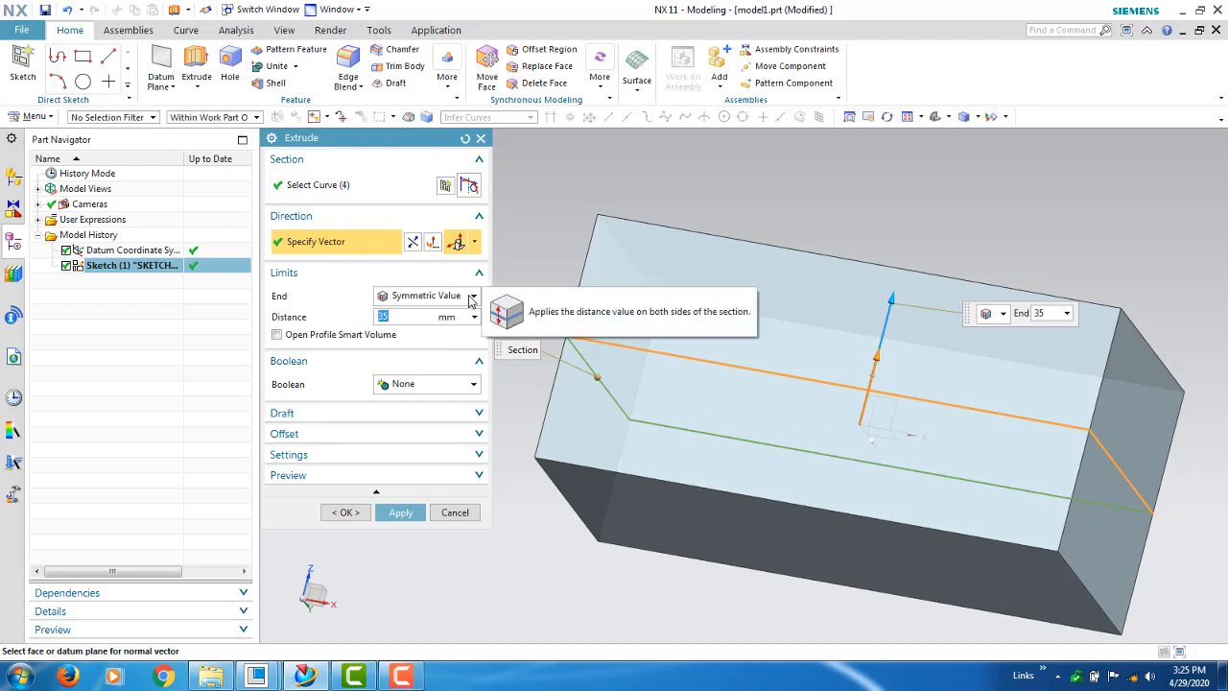
left_click(472, 299)
left_click(429, 316)
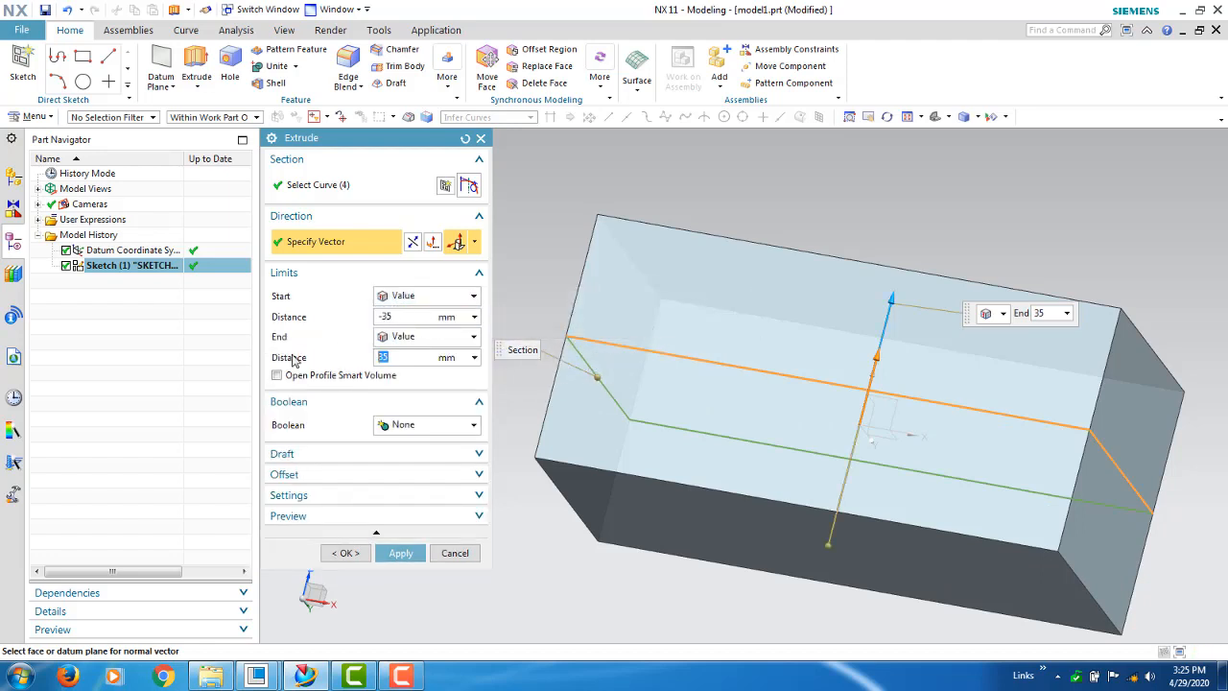
Set the extrusion limit to Symmetric Value with a distance of 50 mm.
left_click(409, 299)
left_click(418, 329)
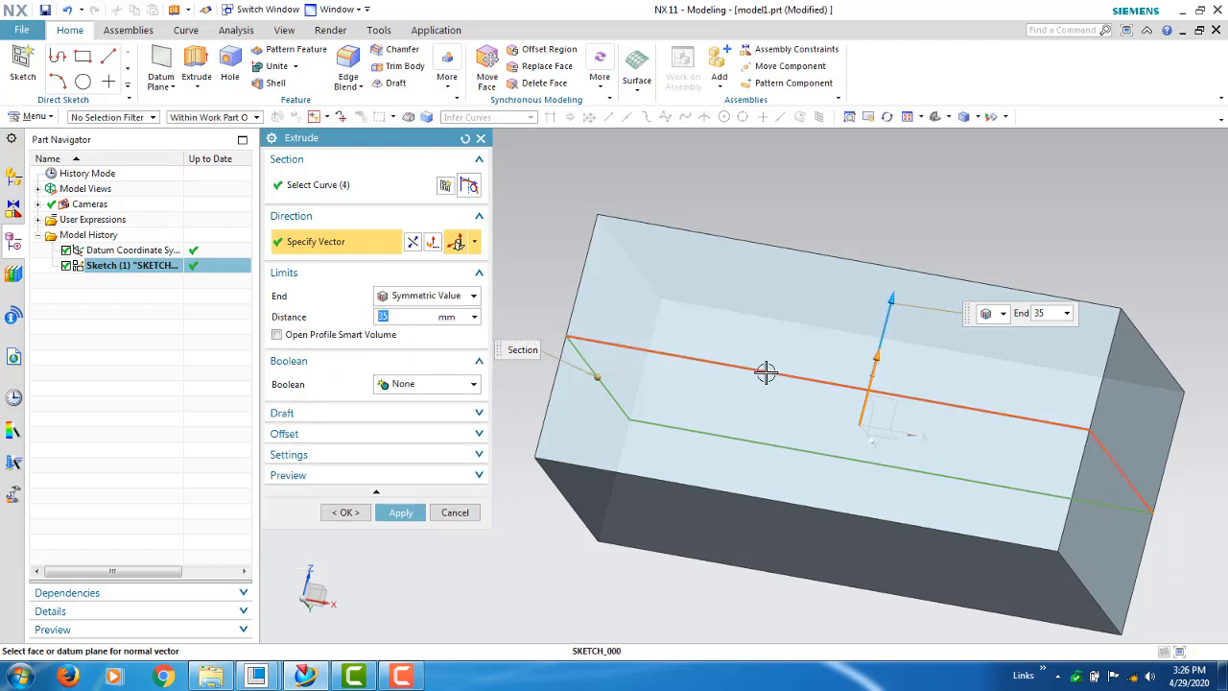
type("50")
key("Return")
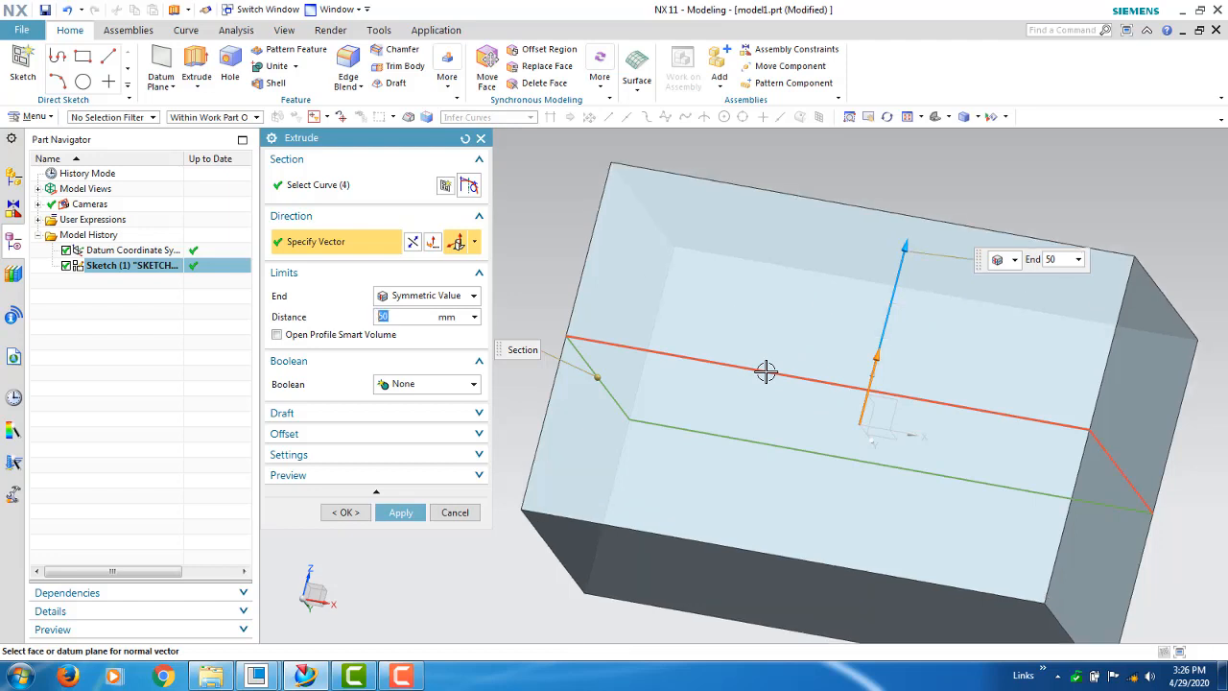
scroll(892, 378, "down", 3)
middle_click_drag(885, 386, 924, 304)
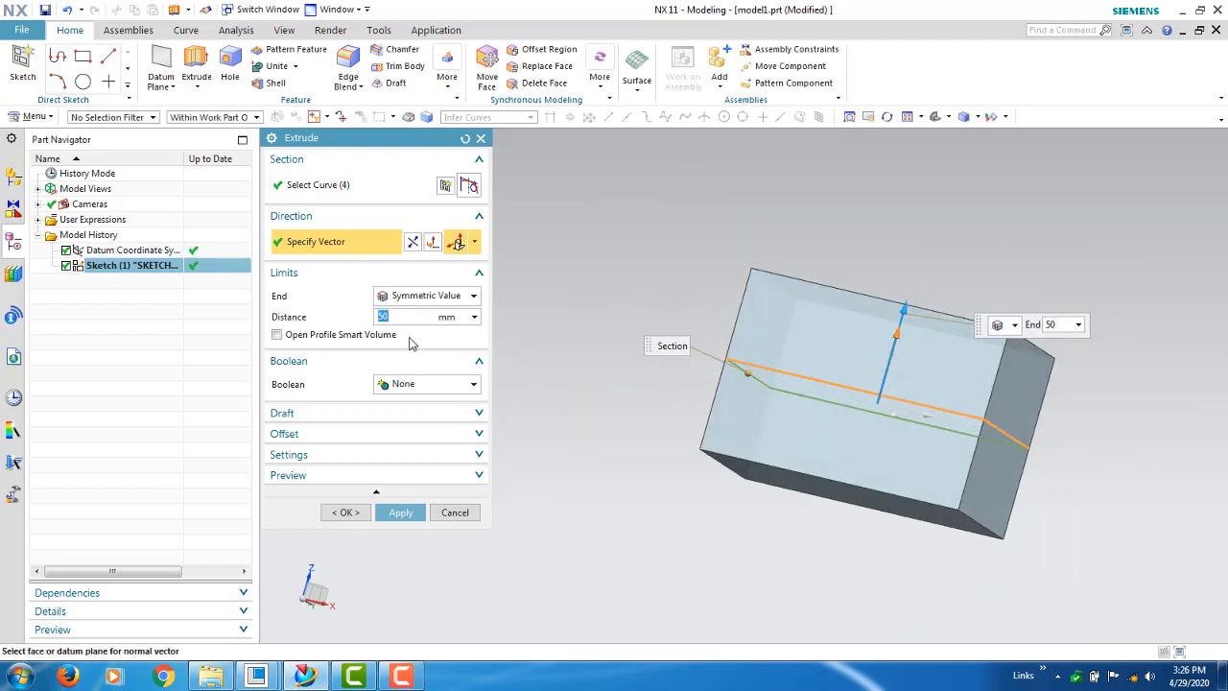
Switch the extrusion limits from Symmetric Value to Value and set the start distance to 0 mm.
left_click(426, 298)
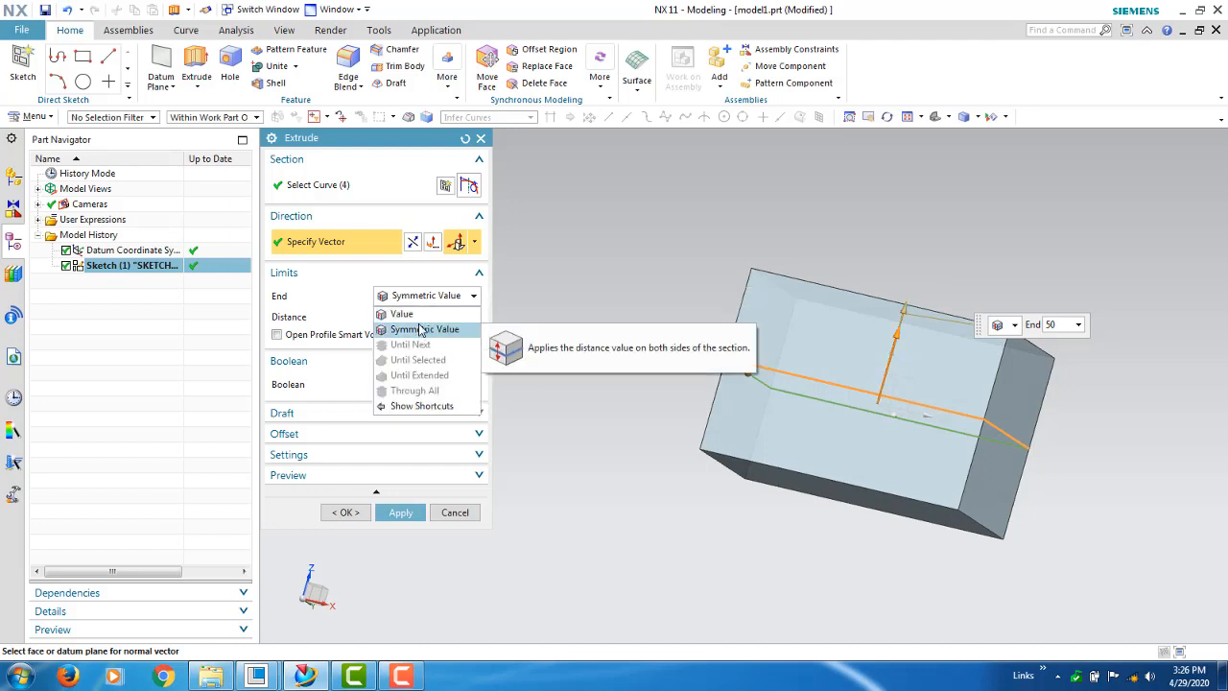
left_click(403, 315)
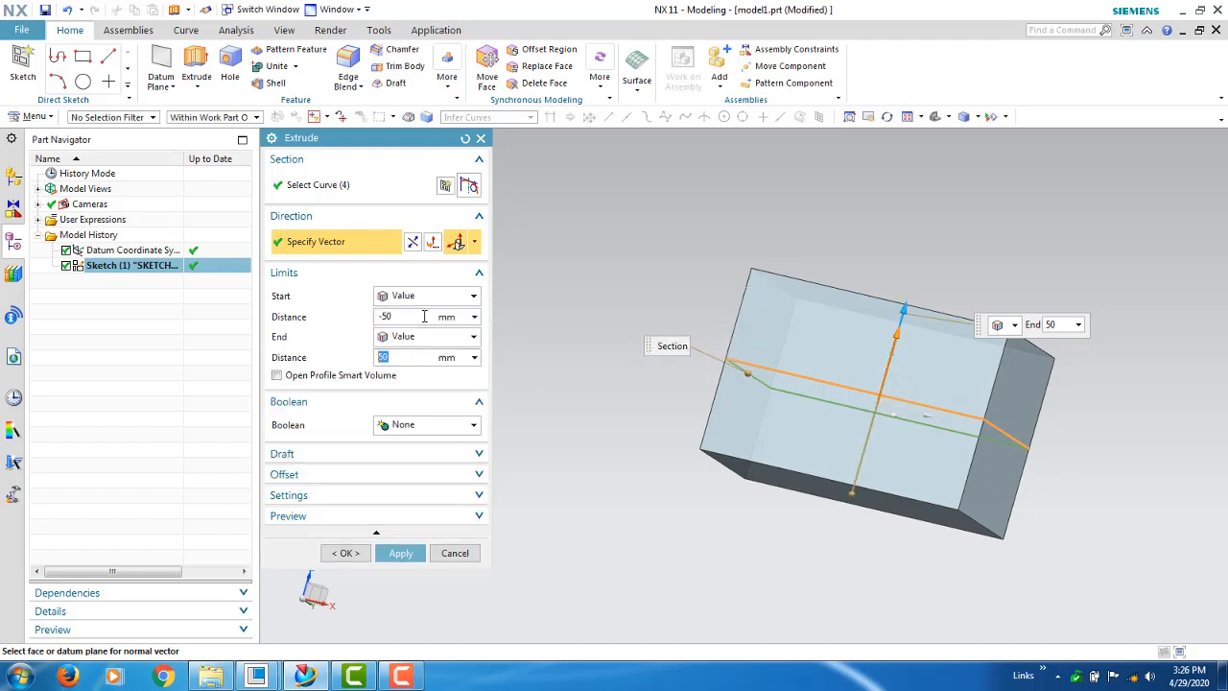
left_click(404, 318)
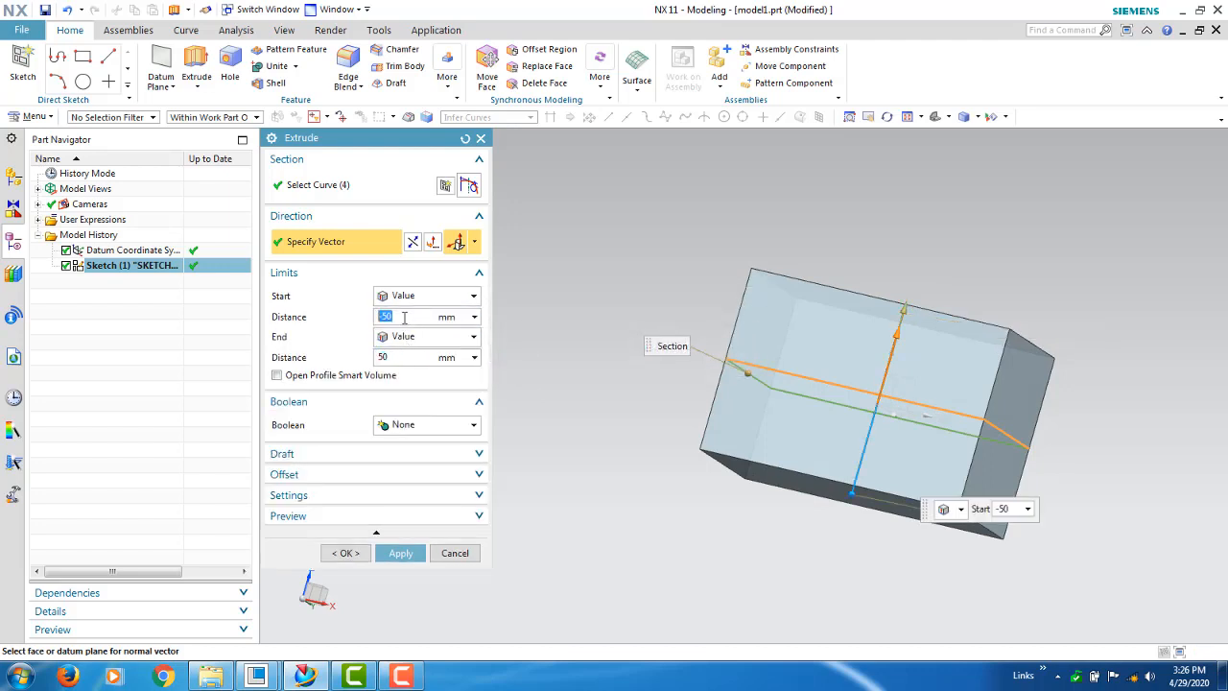
key("Return")
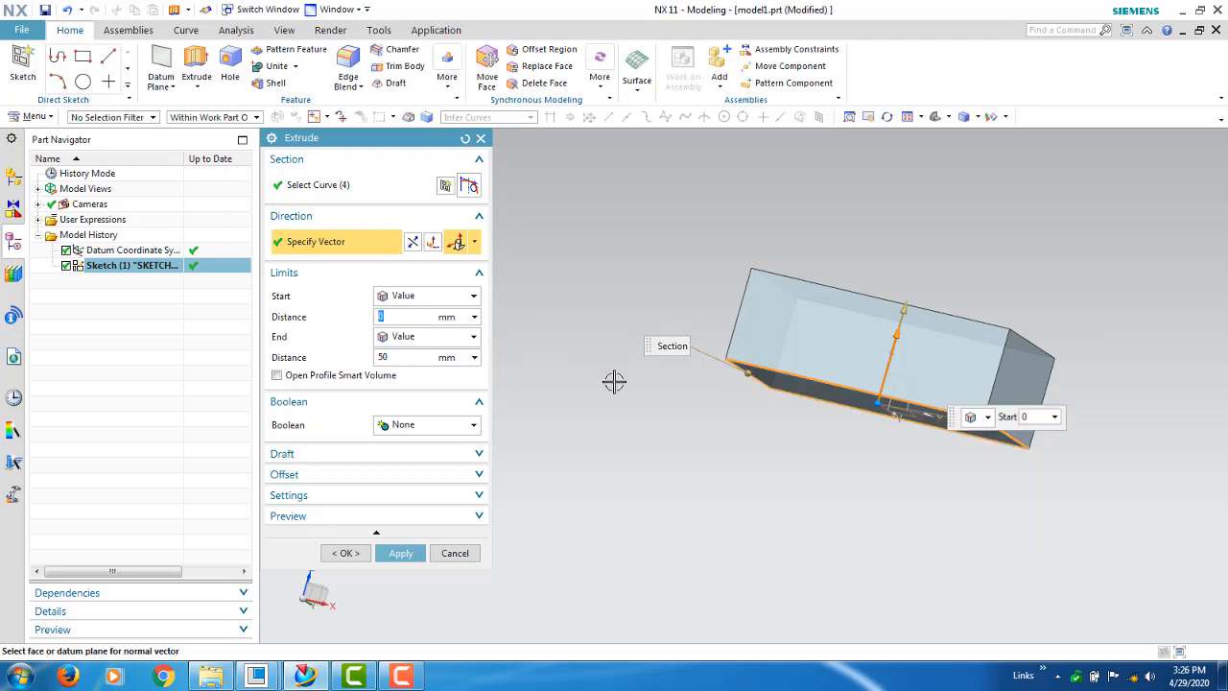
Review the start and end limit types of the extrusion, keeping Value for both.
left_click(457, 298)
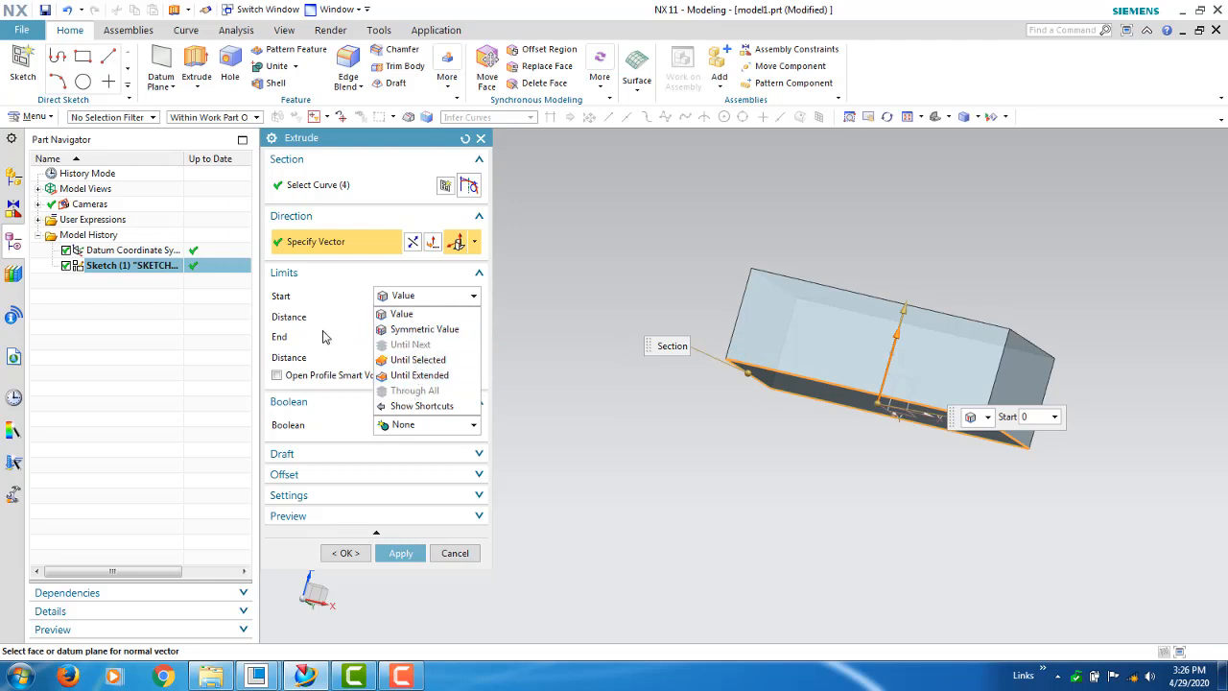
left_click(324, 336)
left_click(410, 338)
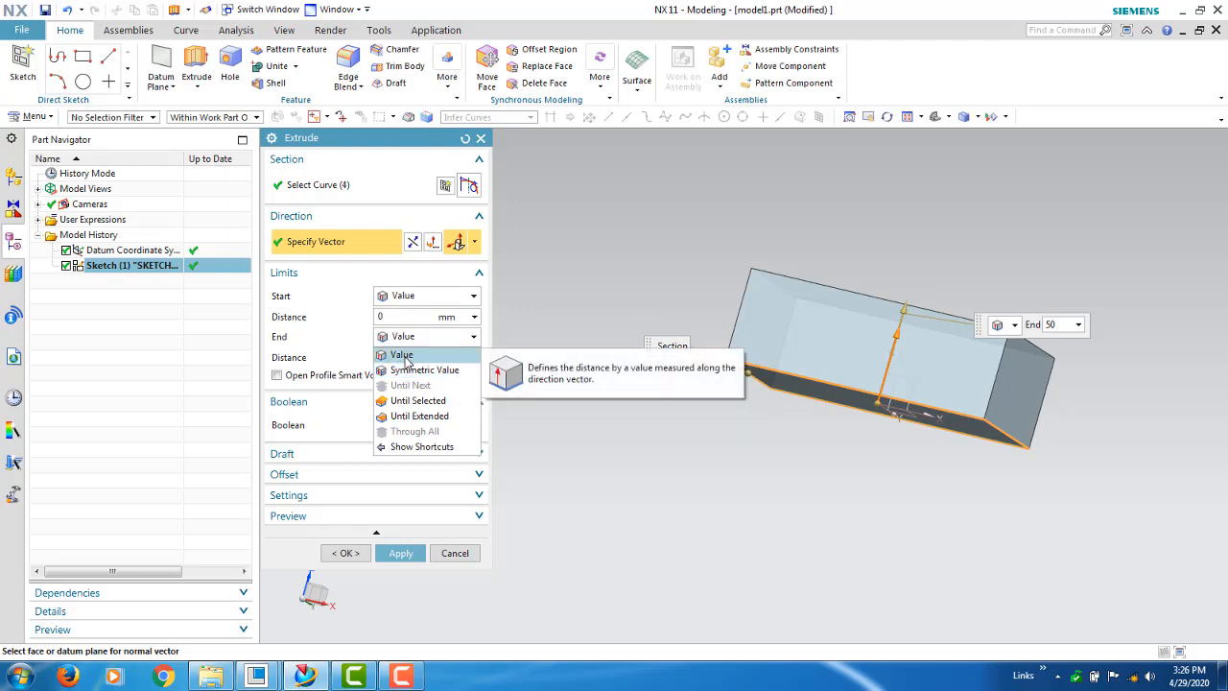
left_click(405, 357)
left_click(411, 359)
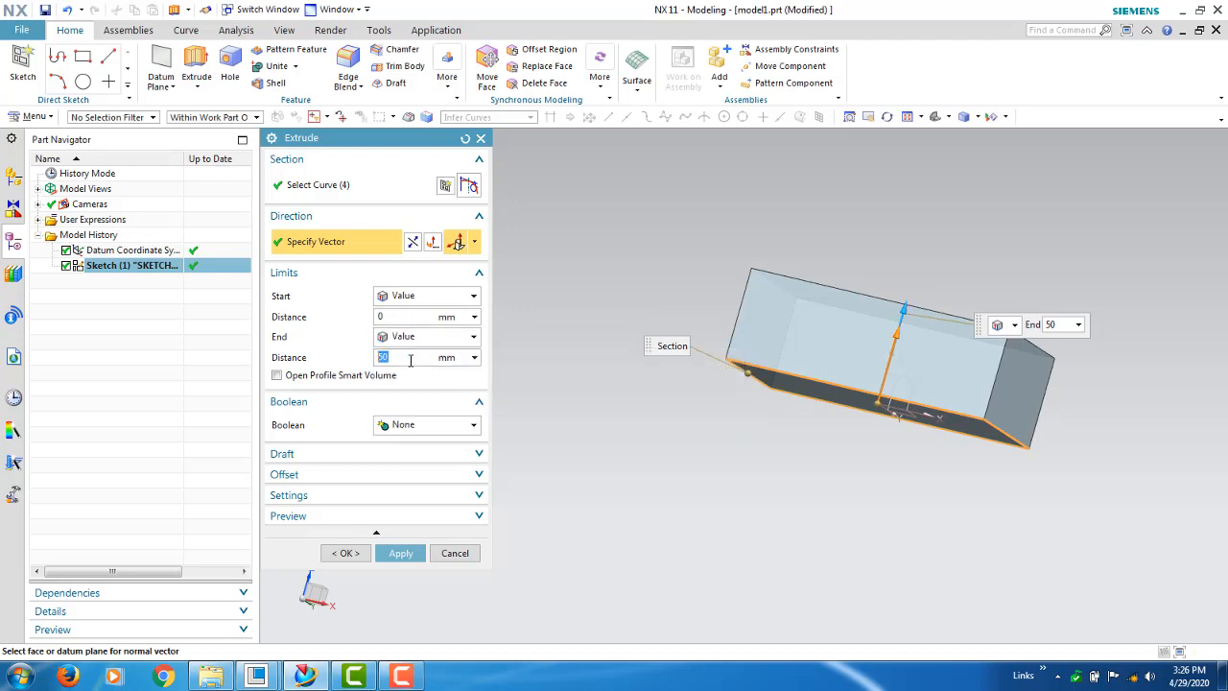
Try the Symmetric Value end limit, return to separate Value limits, and keep Value for the end.
left_click(411, 336)
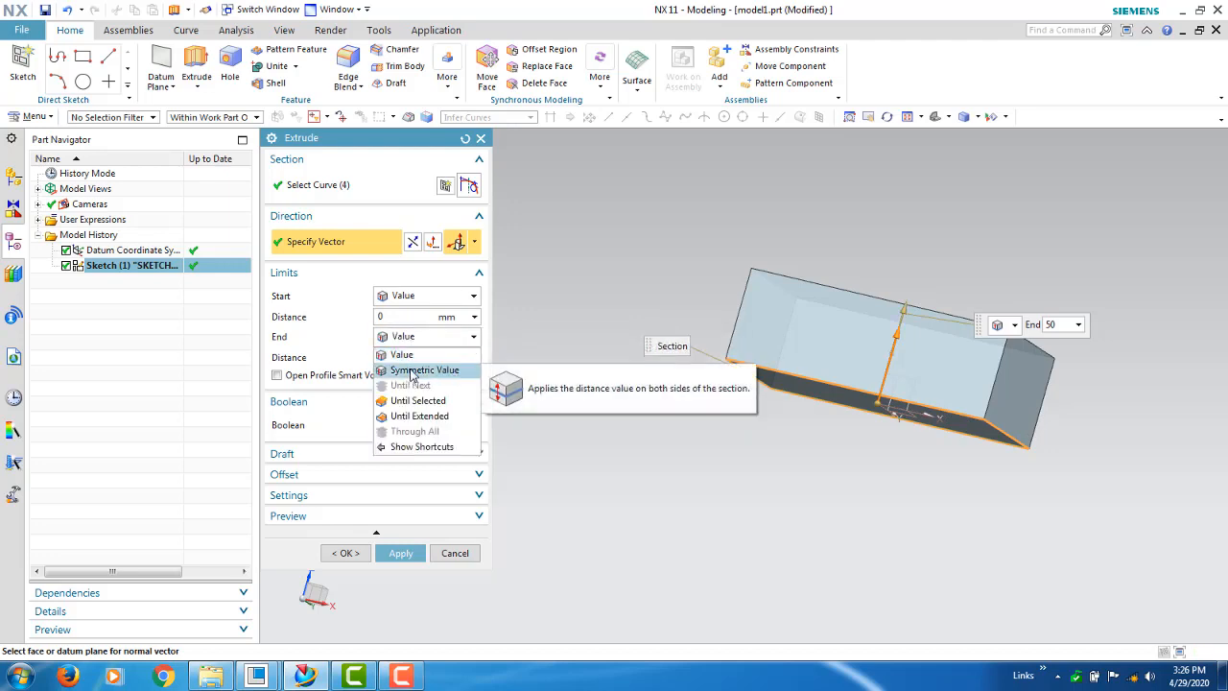
left_click(411, 370)
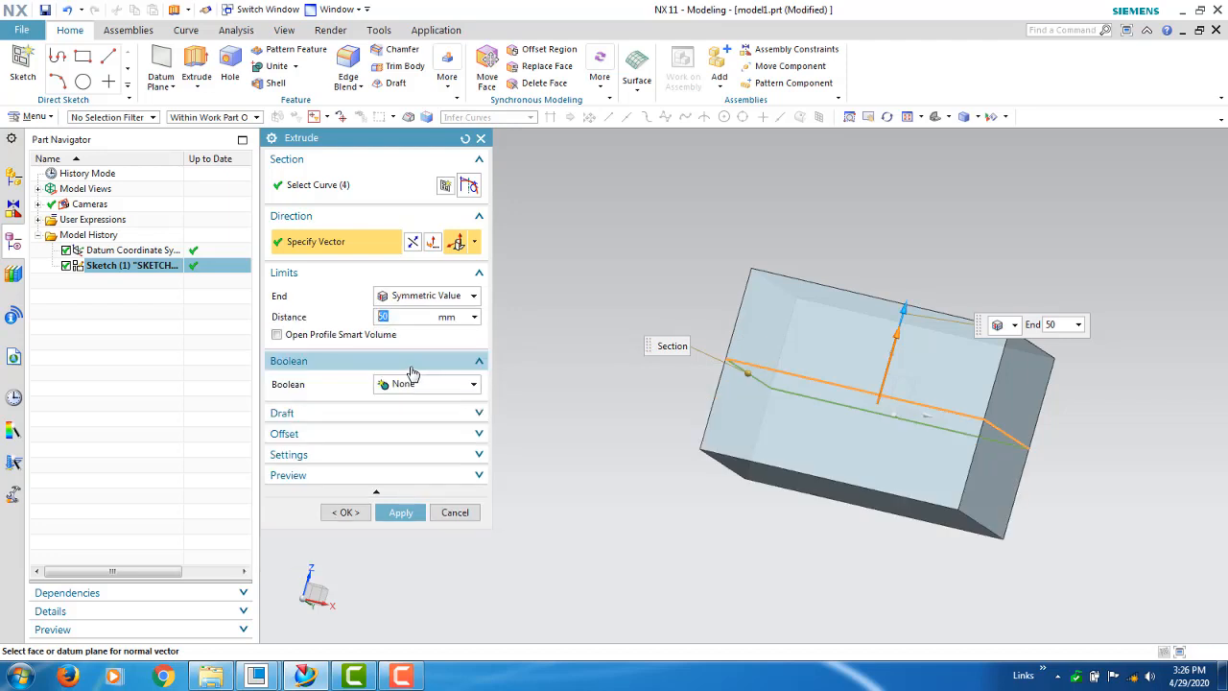
left_click(461, 296)
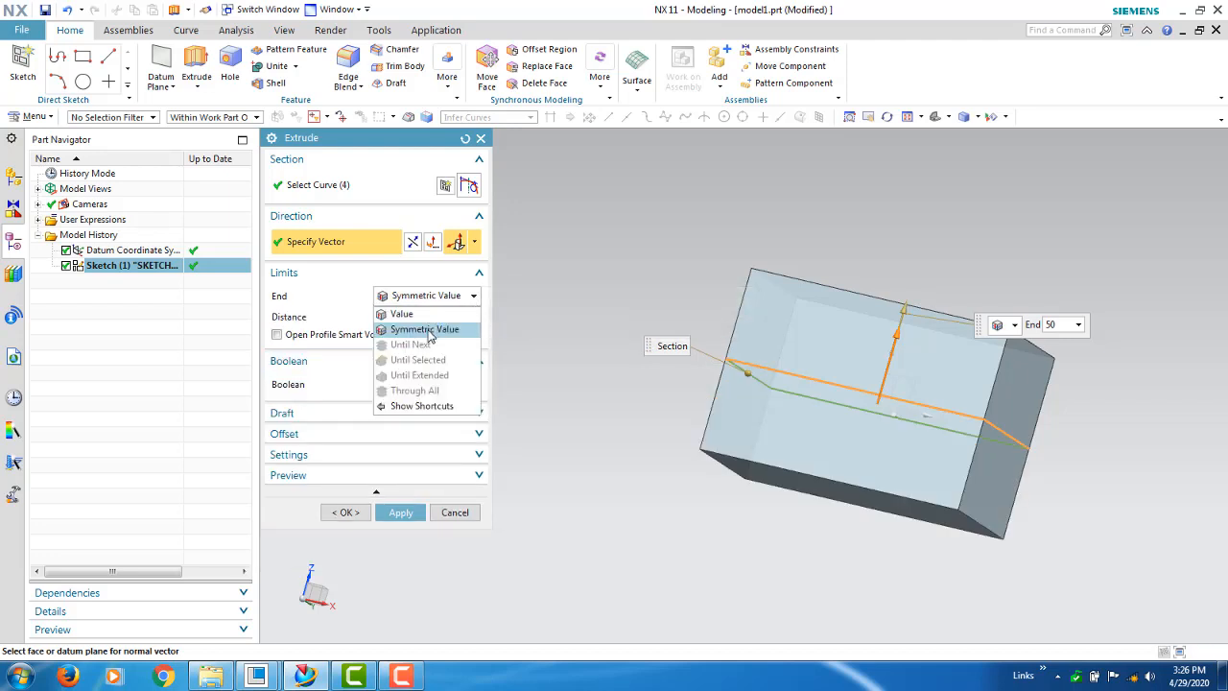
left_click(432, 314)
left_click(467, 337)
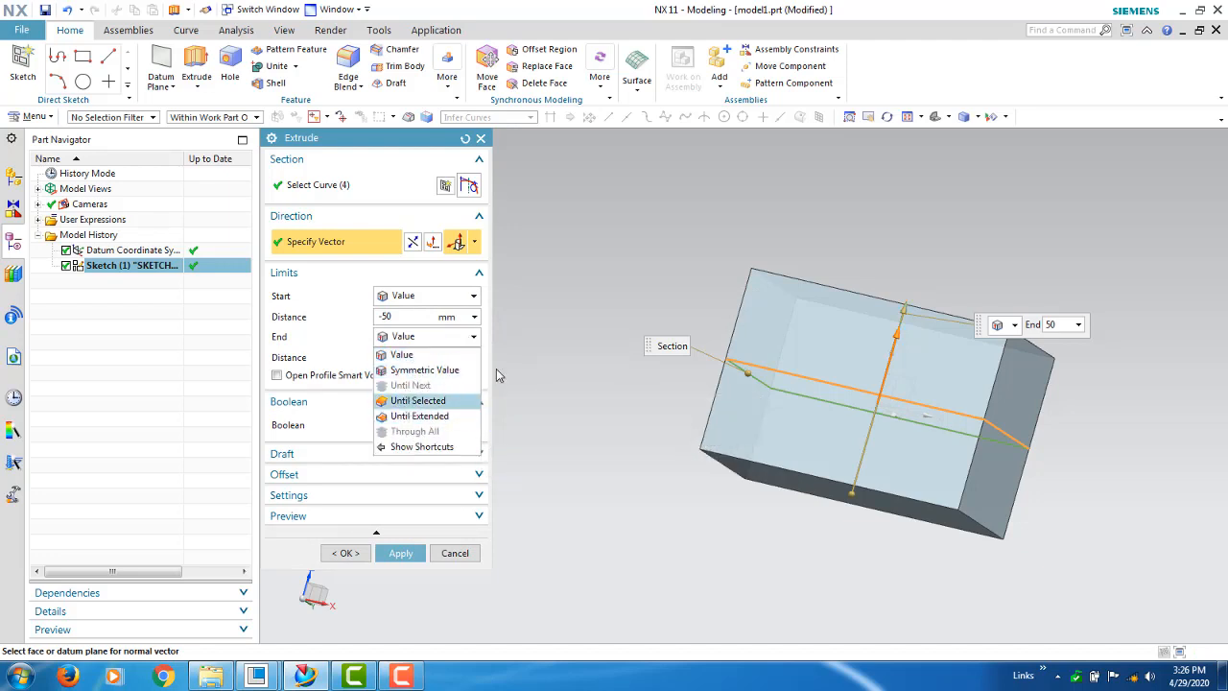
left_click(382, 355)
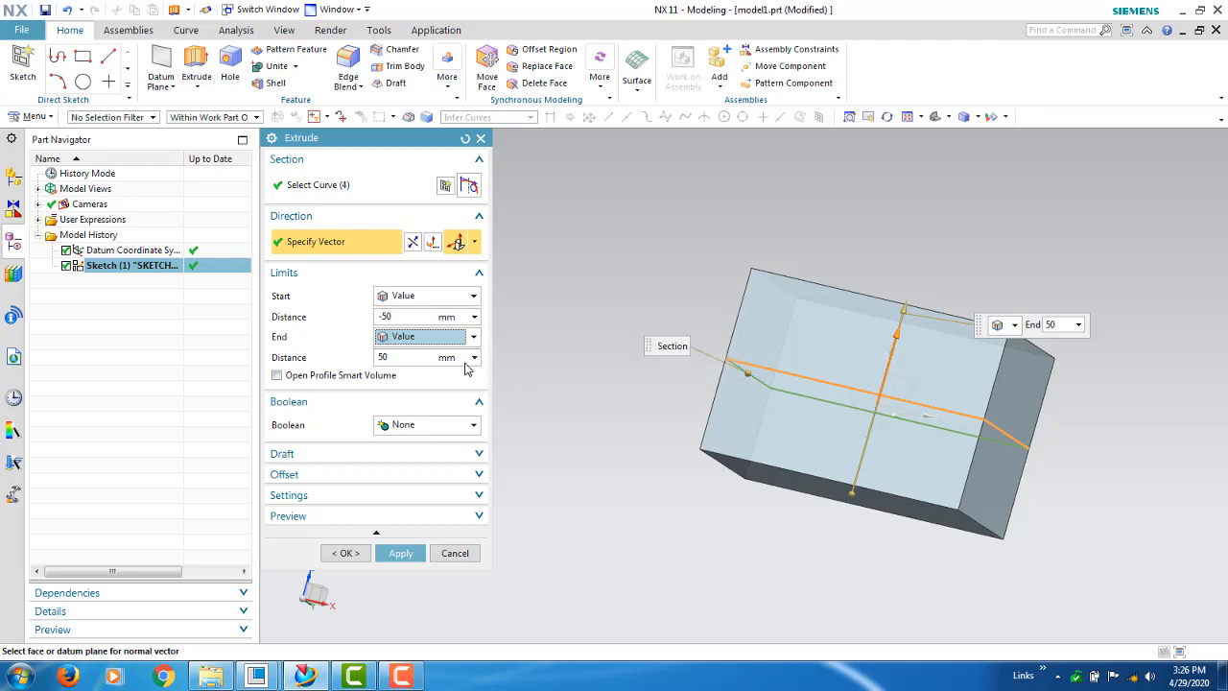
Try the Open Profile Smart Volume option, turn it off again, and keep the Boolean operation at None.
left_click(387, 375)
left_click(387, 375)
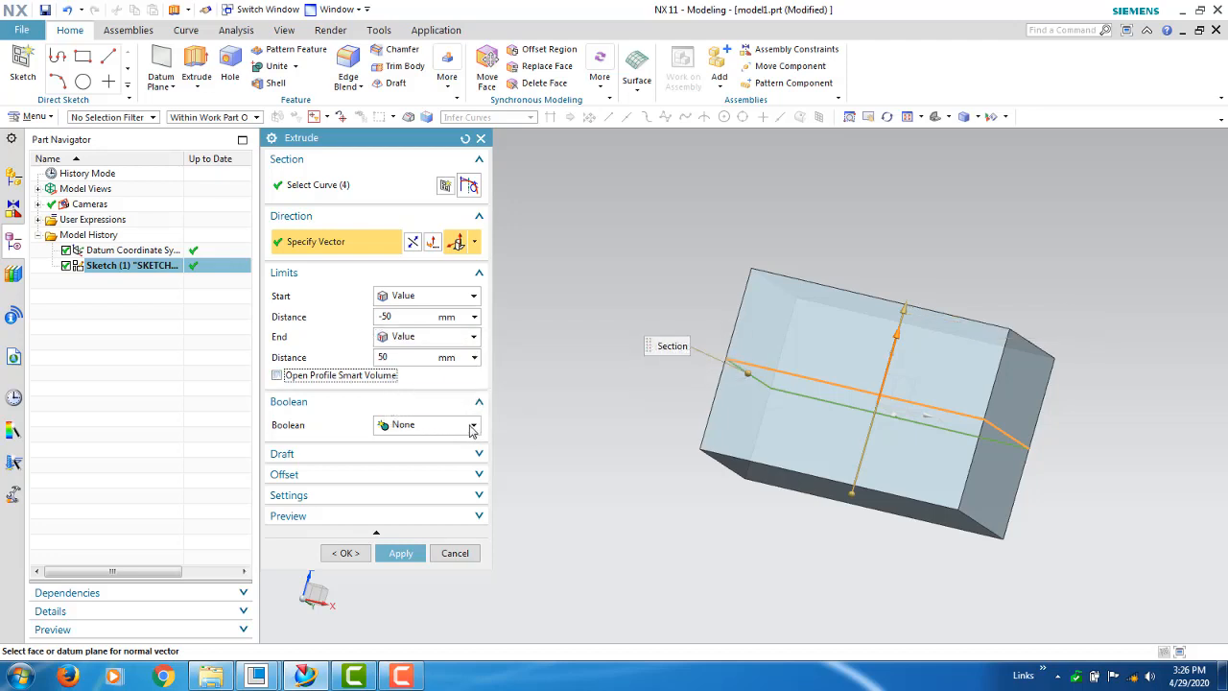
left_click(474, 425)
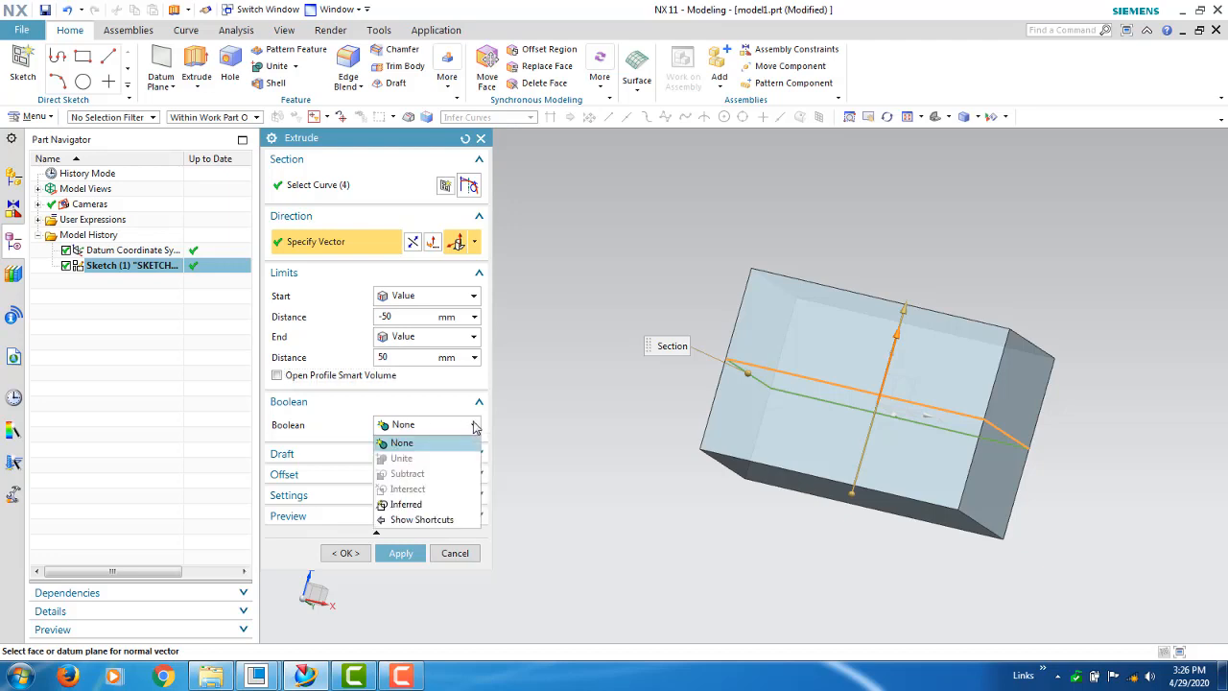
left_click(422, 446)
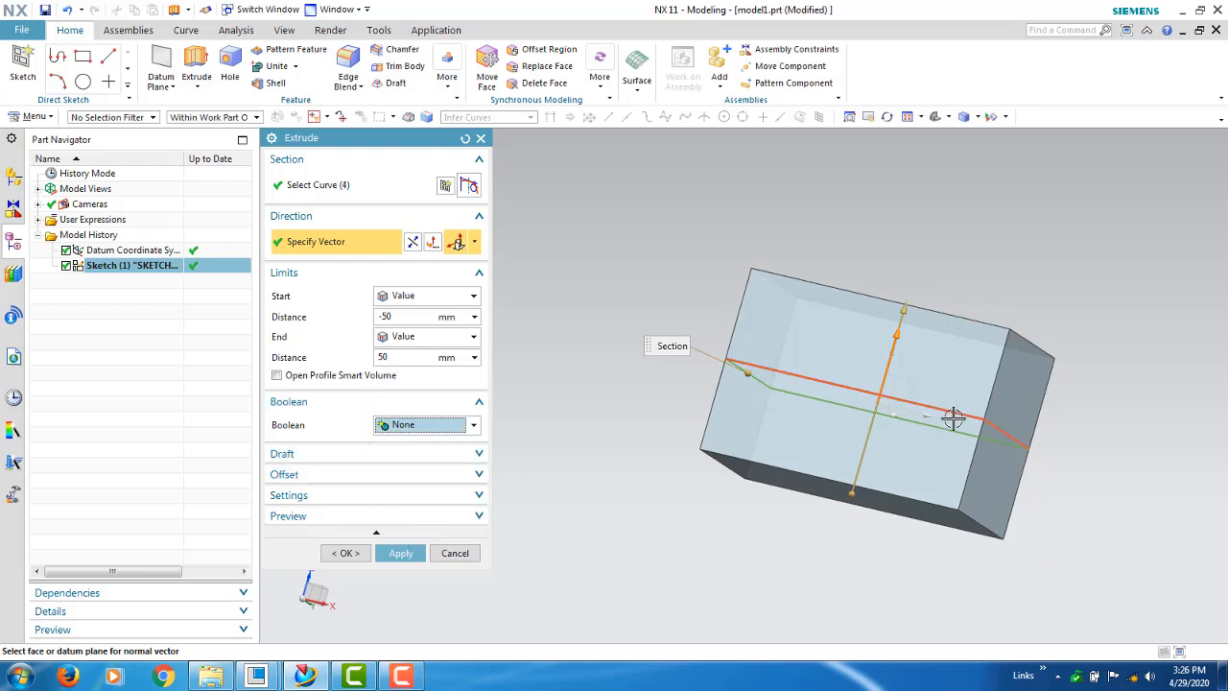
Review the available draft types and set the extrusion's start distance to 0 mm.
mouse_move(954, 417)
middle_mouse_down()
mouse_move(974, 493)
mouse_move(932, 471)
mouse_move(971, 392)
mouse_move(960, 432)
middle_mouse_up()
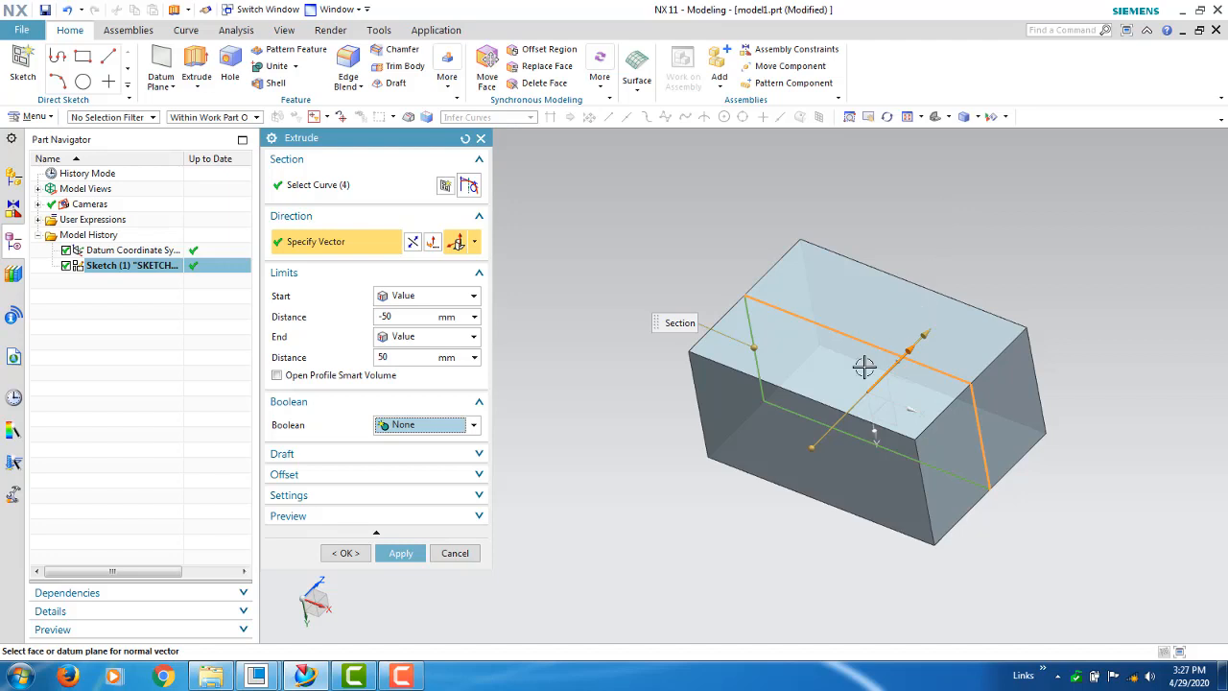
left_click(480, 457)
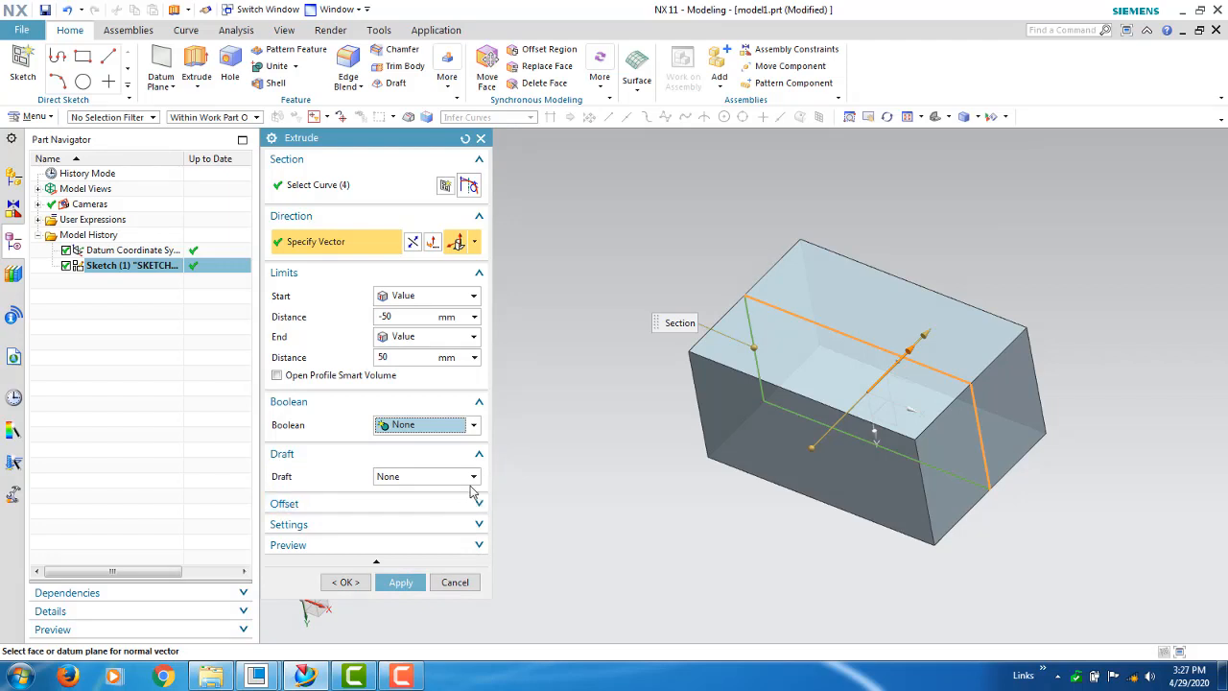
left_click(476, 477)
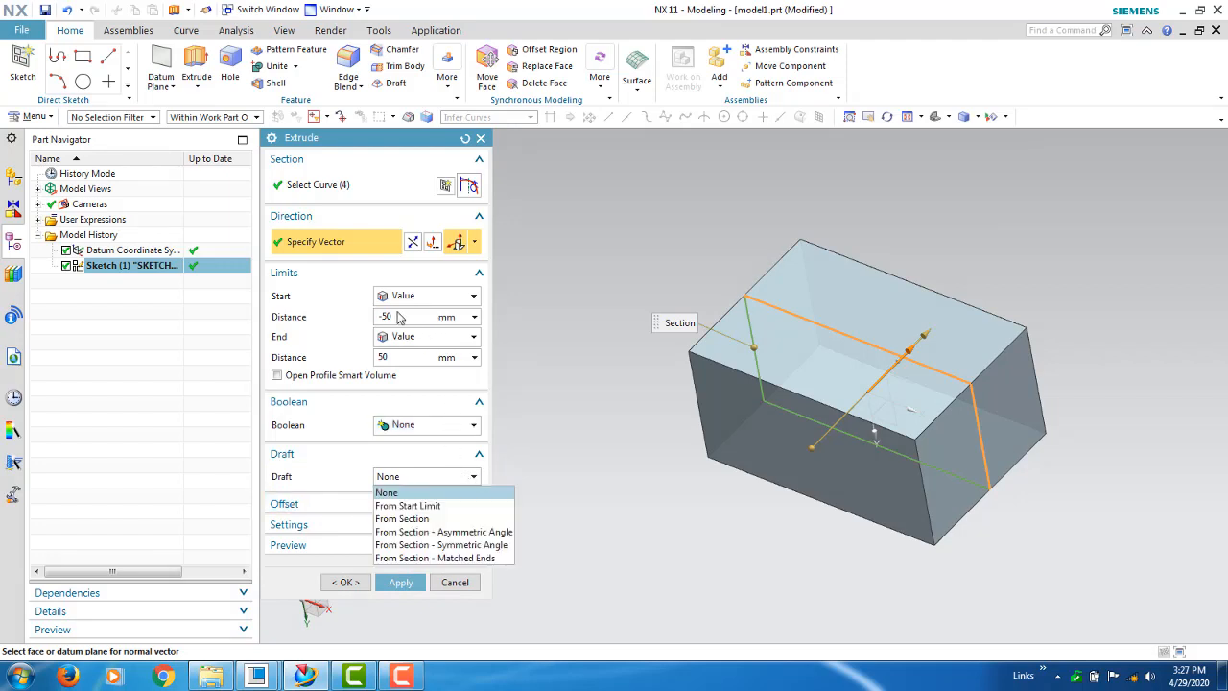
left_click(400, 316)
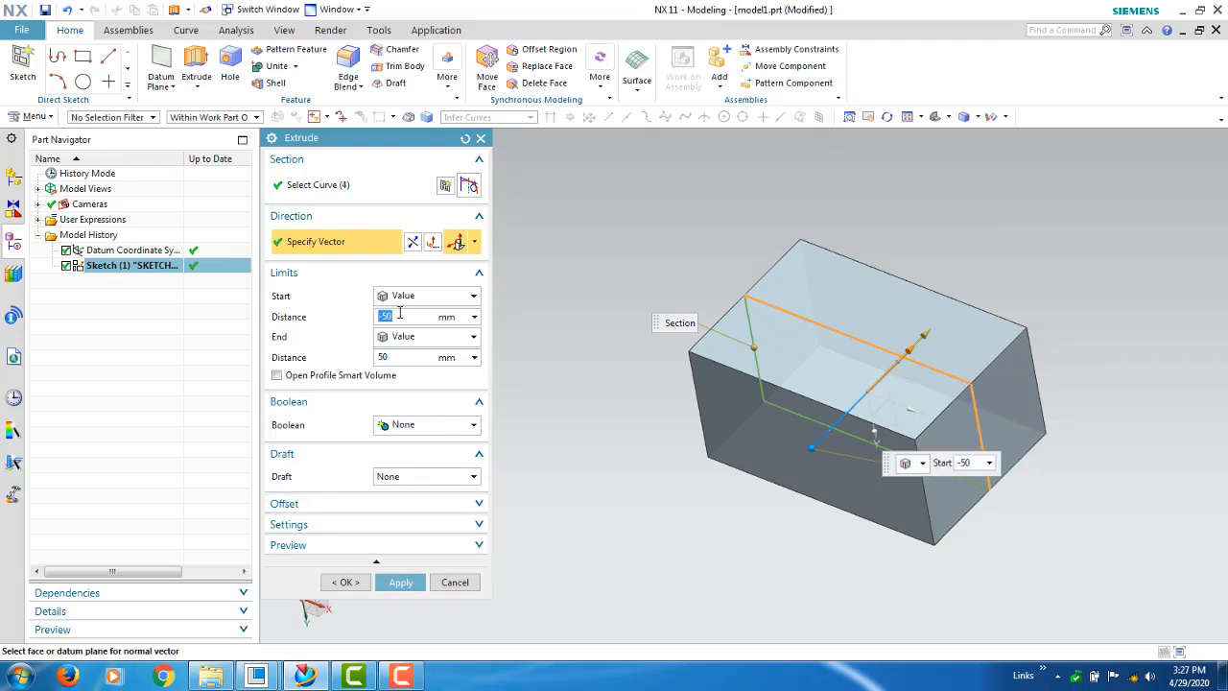
type("0")
key("Return")
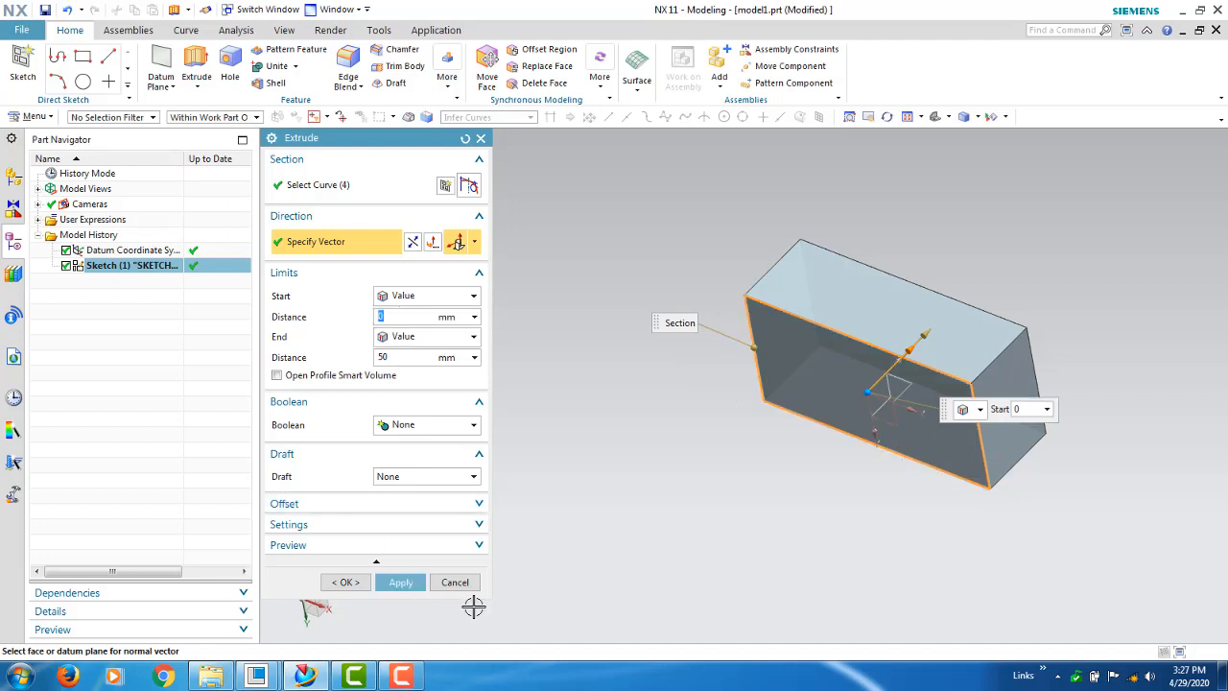
Apply a From Start Limit draft to the extrusion and adjust its angle to 18 degrees.
left_click(461, 479)
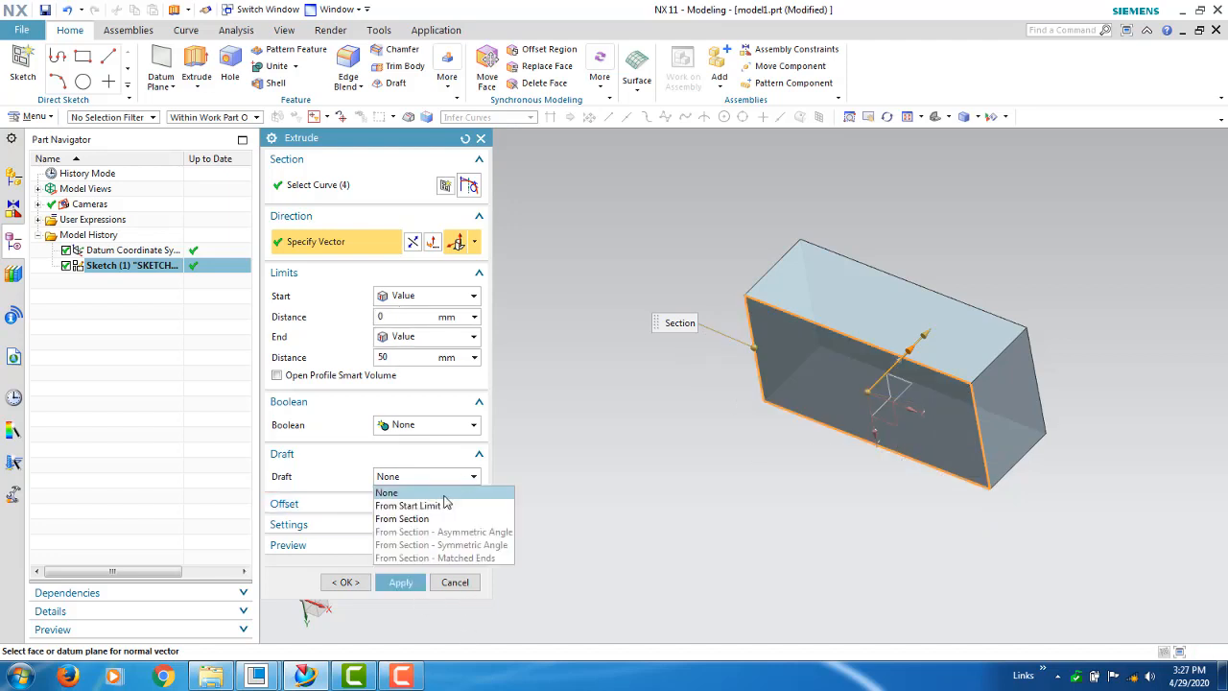
left_click(423, 505)
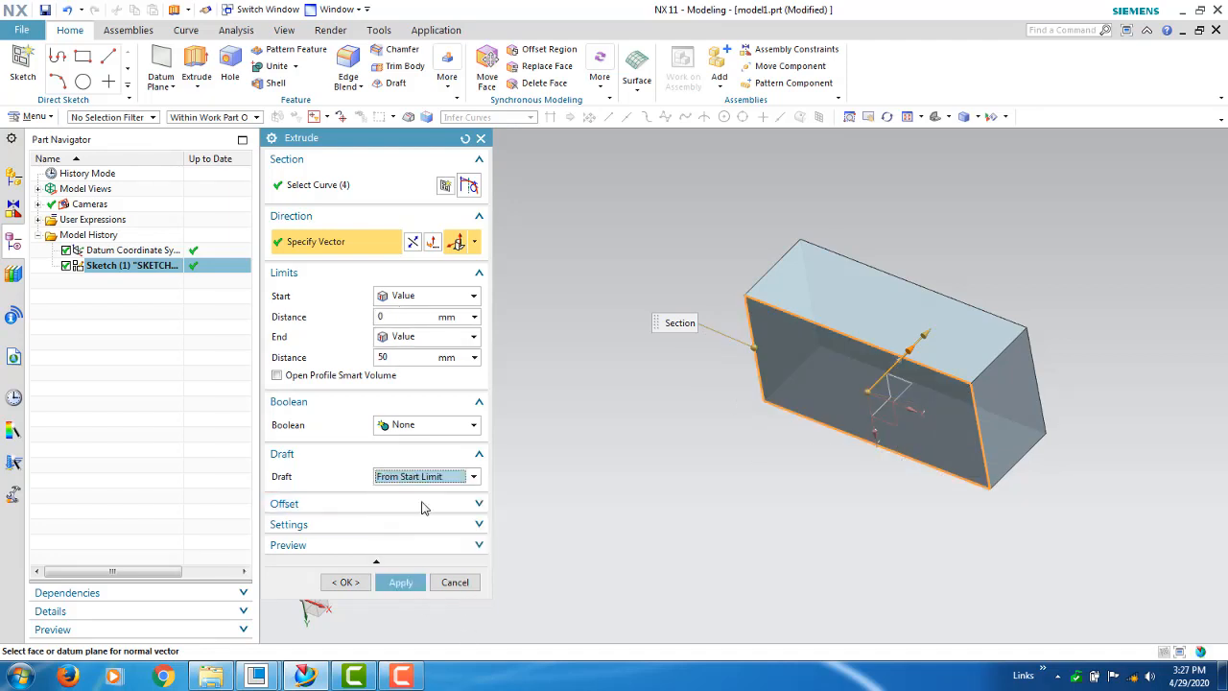
middle_click_drag(747, 438, 707, 452)
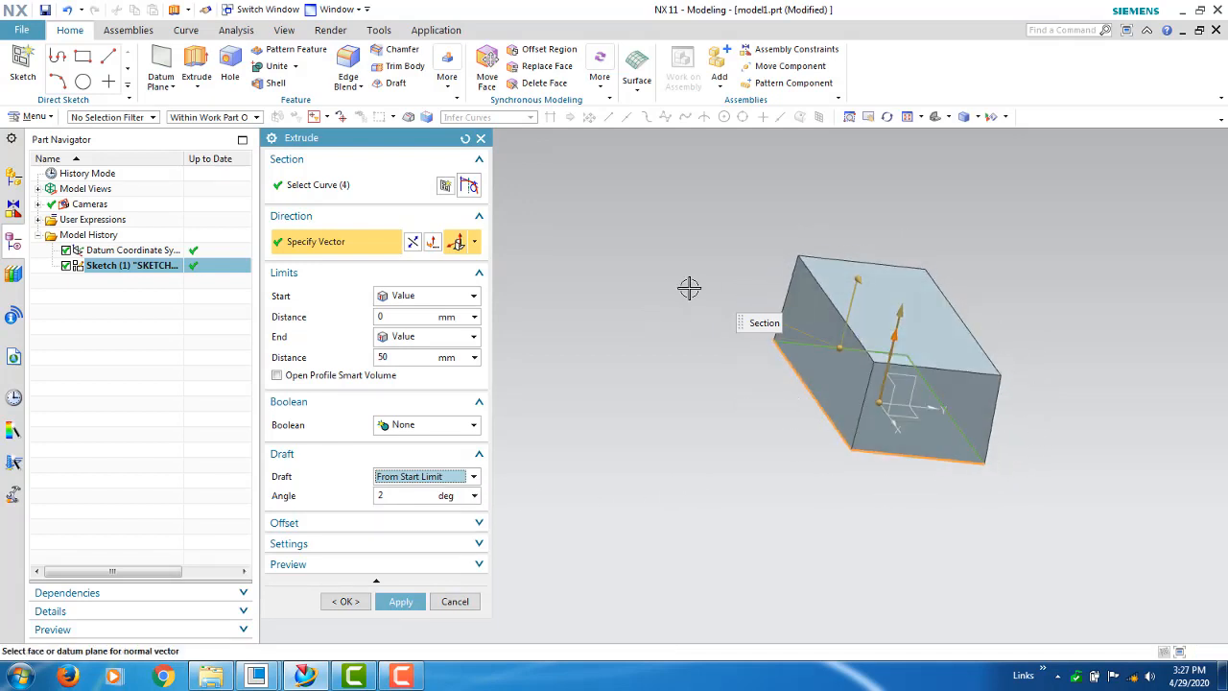
middle_click_drag(823, 329, 815, 274)
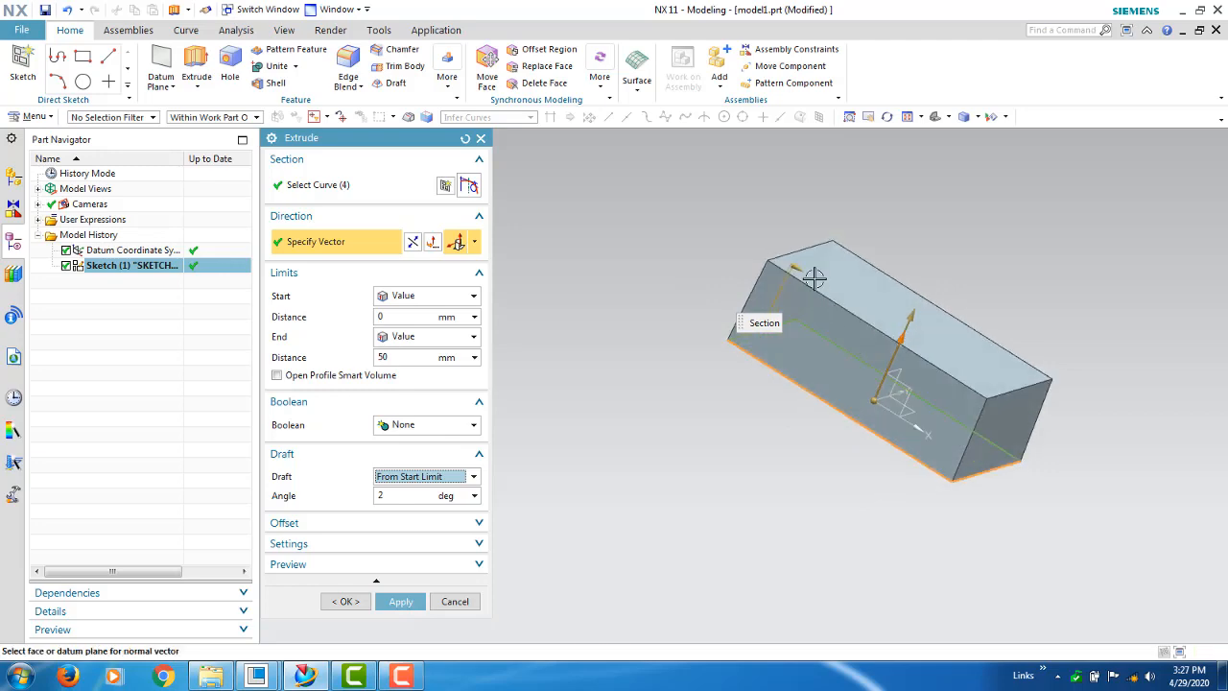
mouse_move(797, 263)
left_mouse_down()
mouse_move(763, 243)
mouse_move(816, 264)
mouse_move(768, 261)
mouse_move(777, 251)
mouse_move(818, 296)
mouse_move(796, 271)
mouse_move(806, 280)
left_mouse_up()
Change the draft type to From Section and set its angle option to Multiple.
left_click(419, 477)
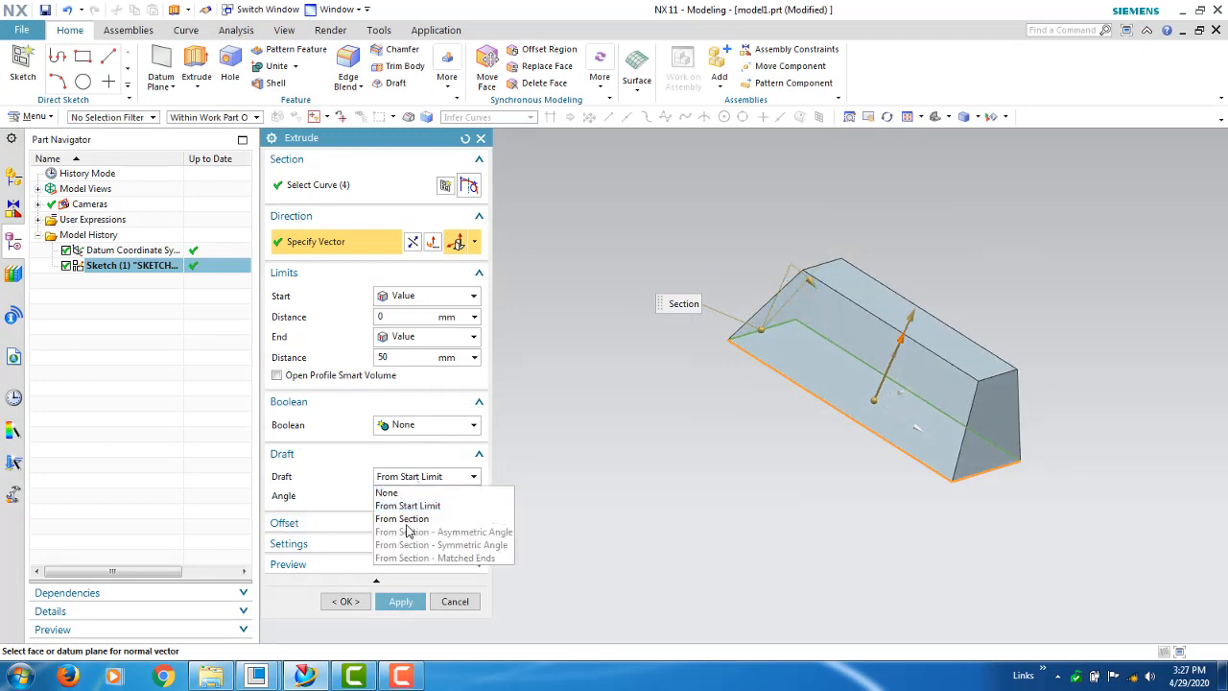
left_click(403, 518)
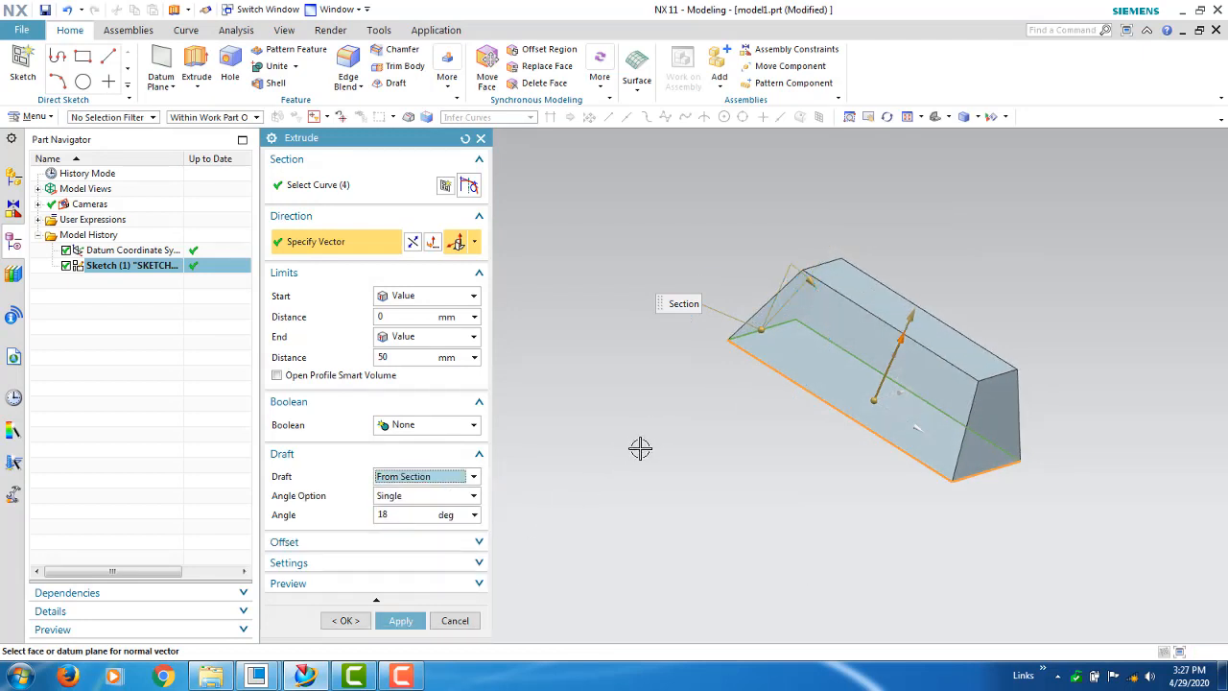
middle_click_drag(640, 448, 658, 364)
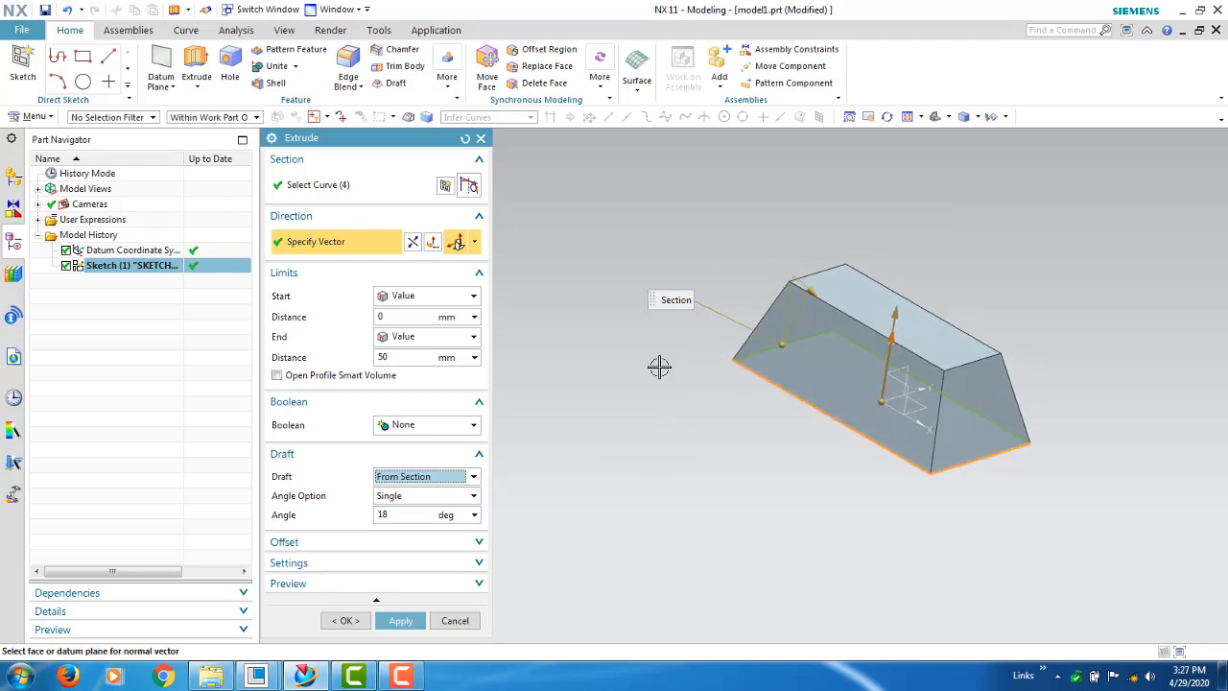
left_click(408, 504)
left_click(397, 529)
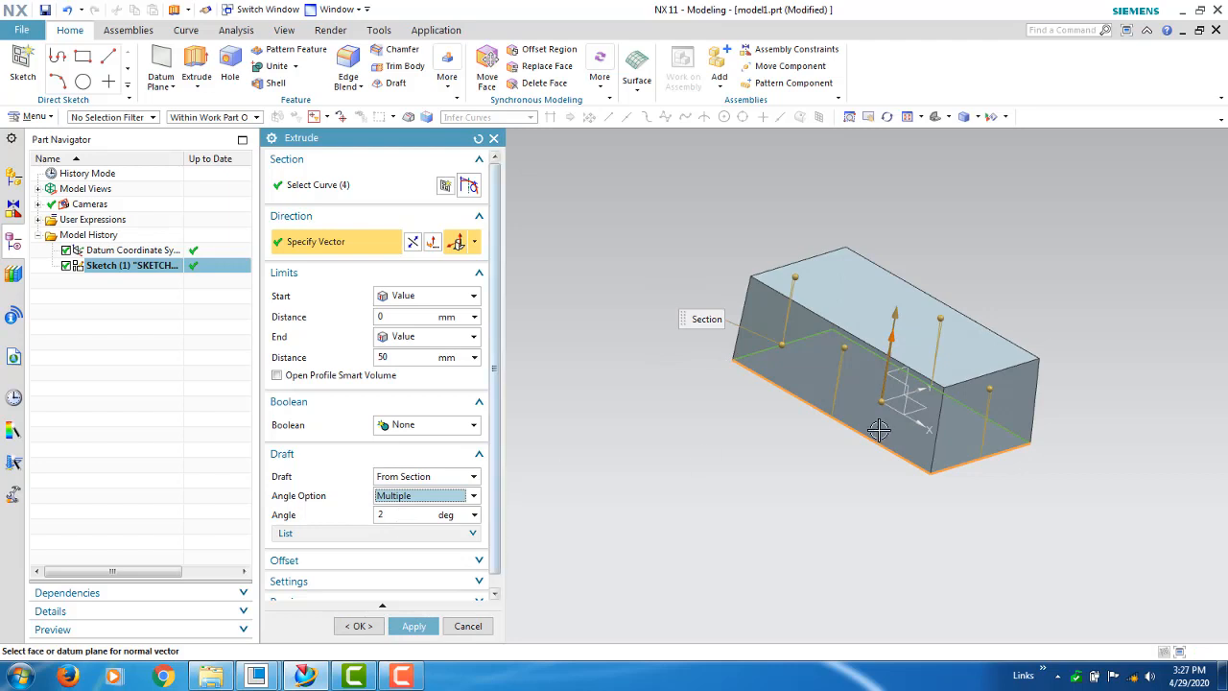
Tilt the short end face outward by adjusting its draft, Angle 3, to -12 degrees.
middle_click_drag(872, 366, 854, 328)
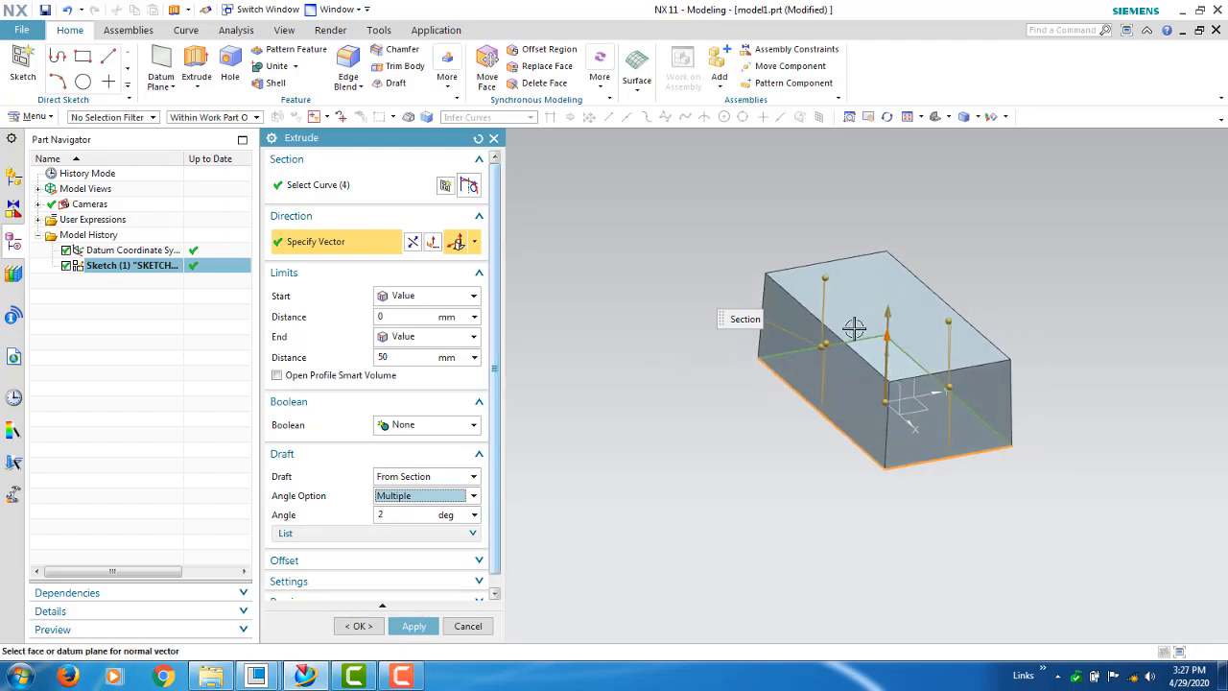
scroll(854, 327, "up", 4)
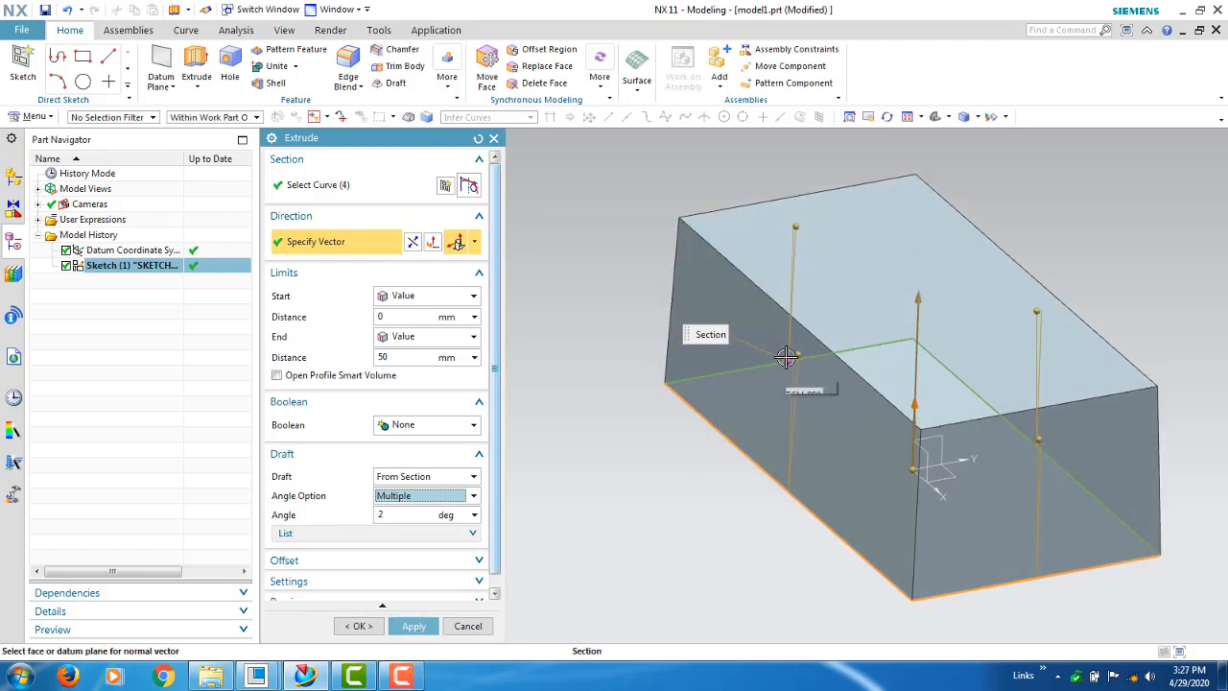
left_click_drag(797, 356, 1024, 423)
middle_click_drag(996, 429, 1056, 461)
left_click_drag(1113, 526, 1121, 538)
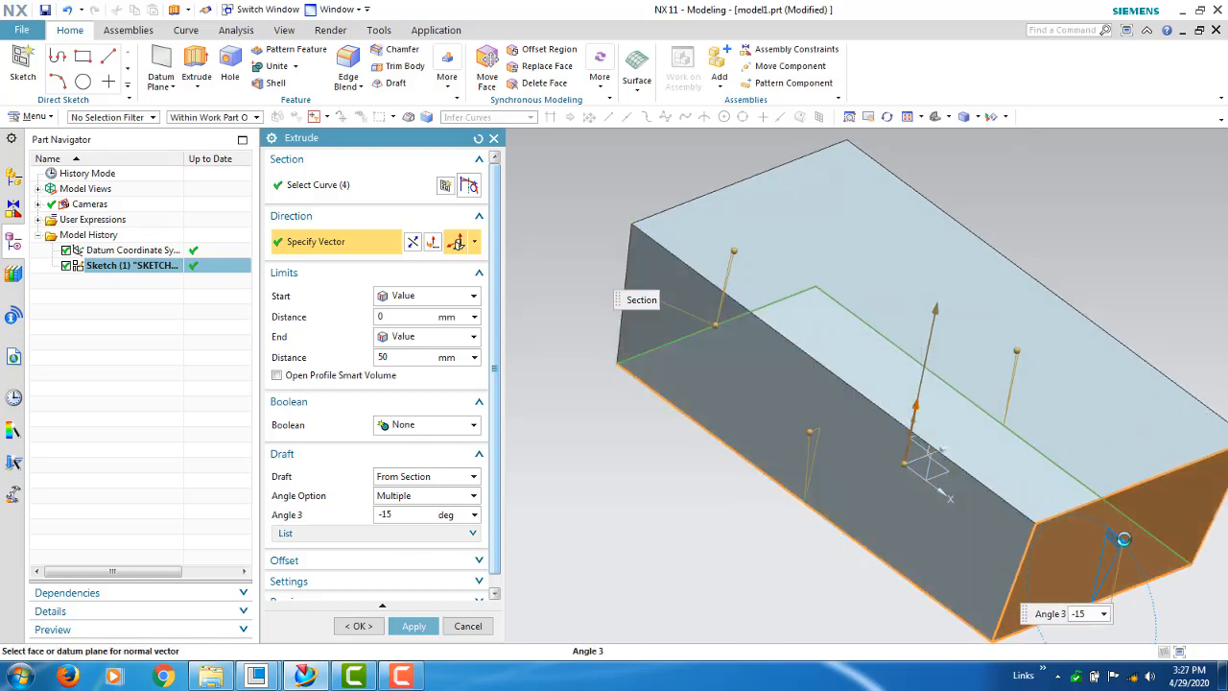
middle_click_drag(1004, 431, 902, 436)
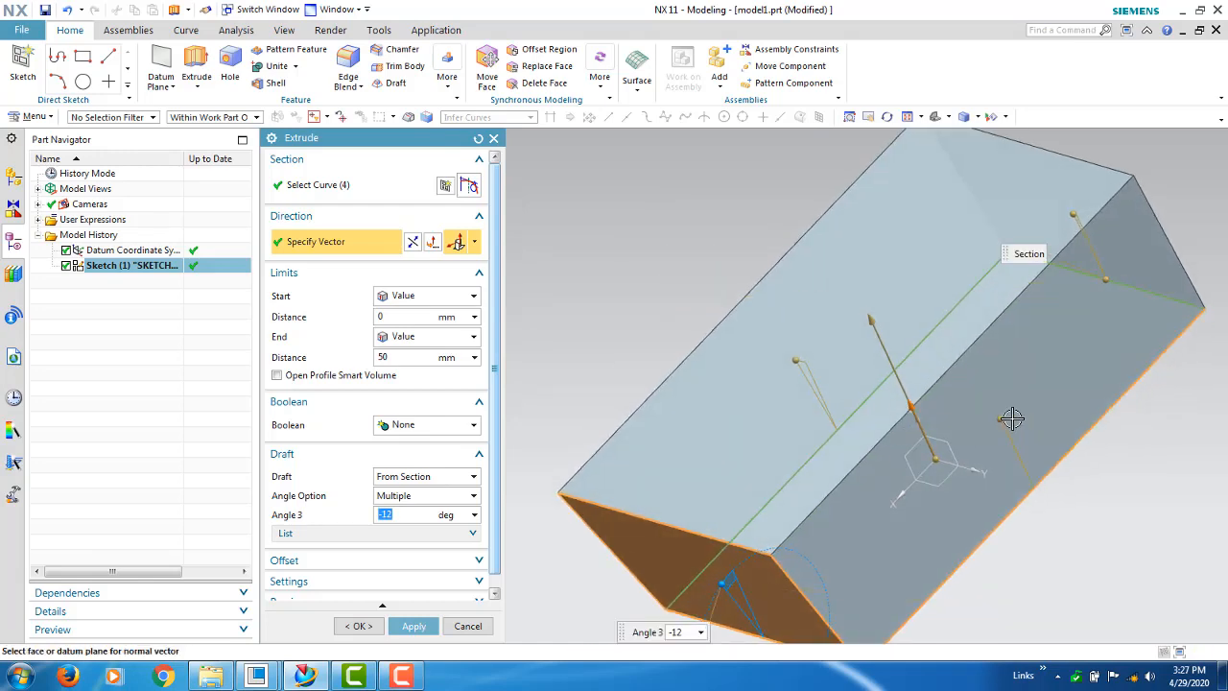
Tilt the adjacent long side face outward by adjusting its draft, Angle 2, to -18 degrees.
left_click_drag(1015, 421, 1019, 420)
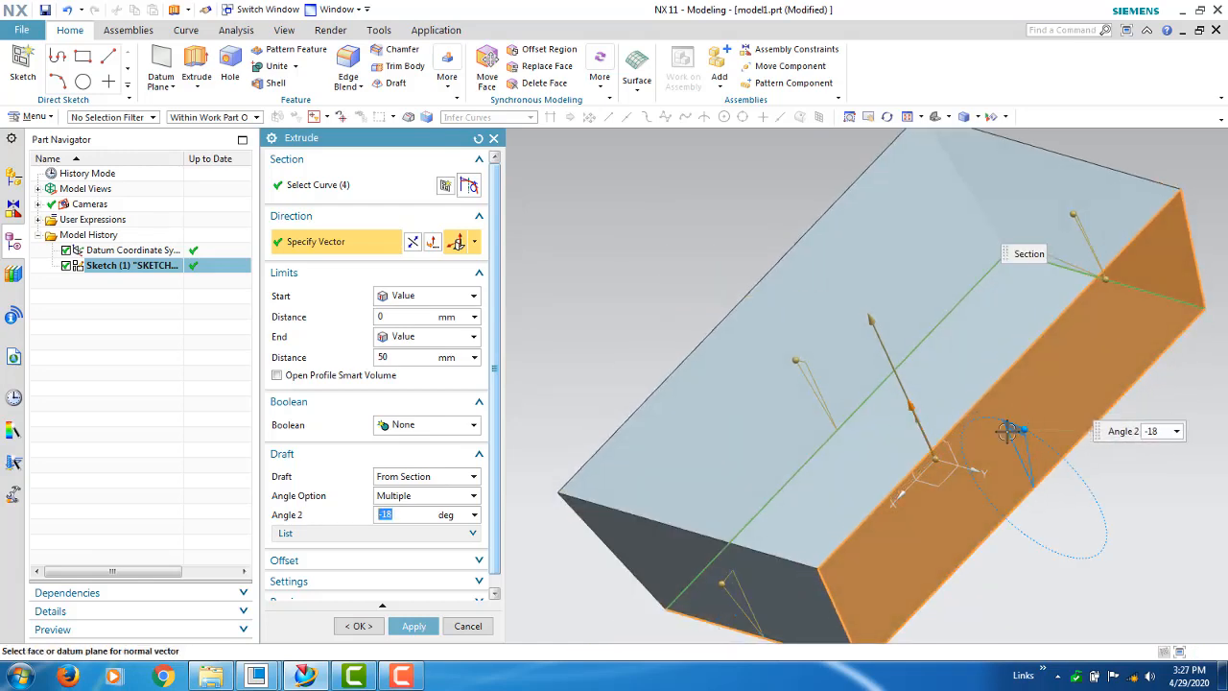
middle_click_drag(1020, 421, 1108, 474)
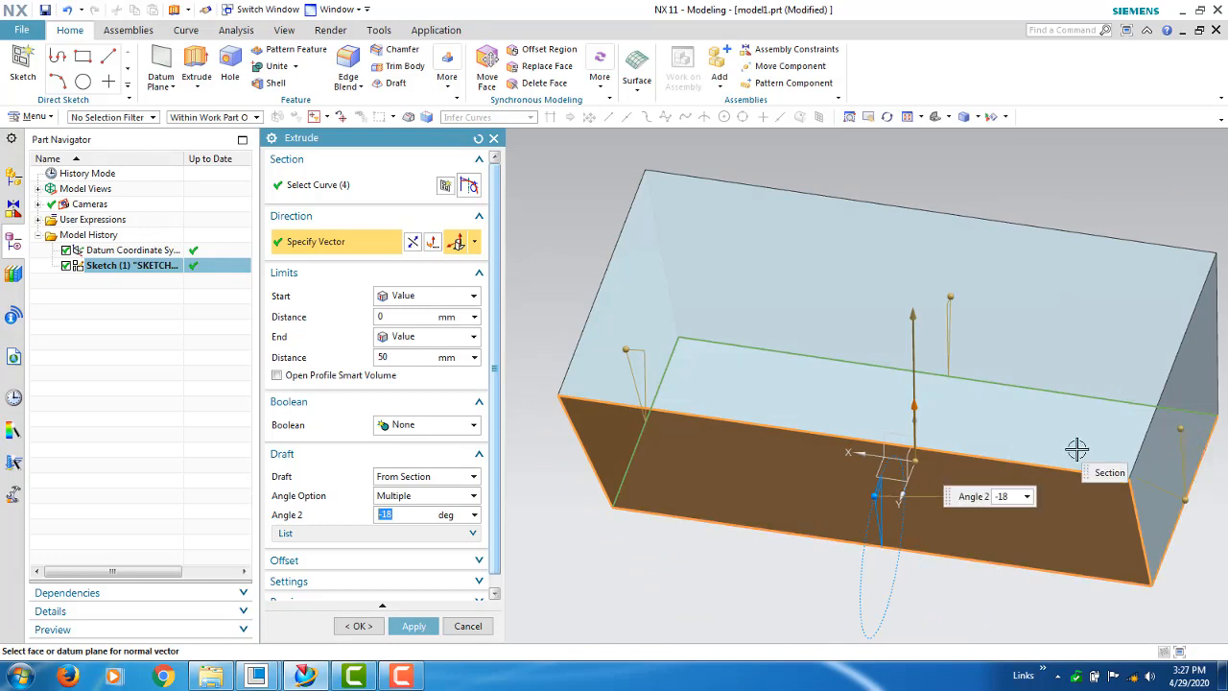
scroll(947, 444, "up", 3)
scroll(935, 425, "down", 5)
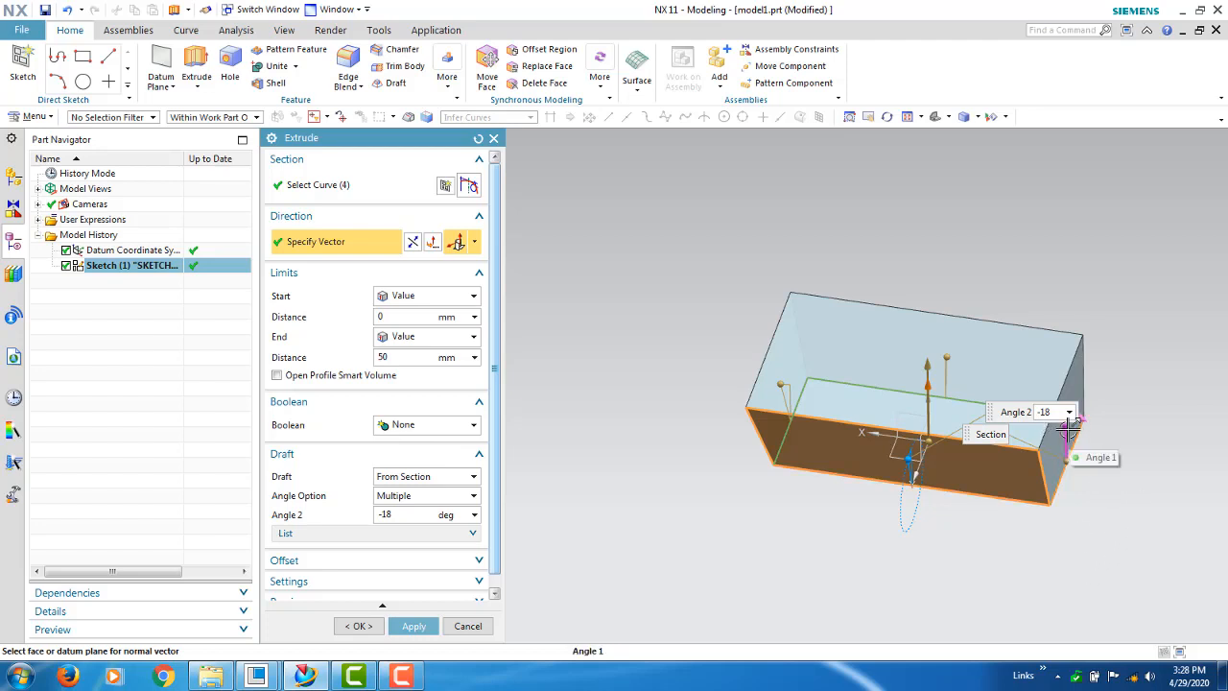
Tilt the remaining short end face outward by adjusting its draft, Angle 1, to -8 degrees, keeping the From Section draft type.
mouse_move(1075, 428)
left_mouse_down()
mouse_move(1087, 432)
mouse_move(1073, 408)
left_mouse_up()
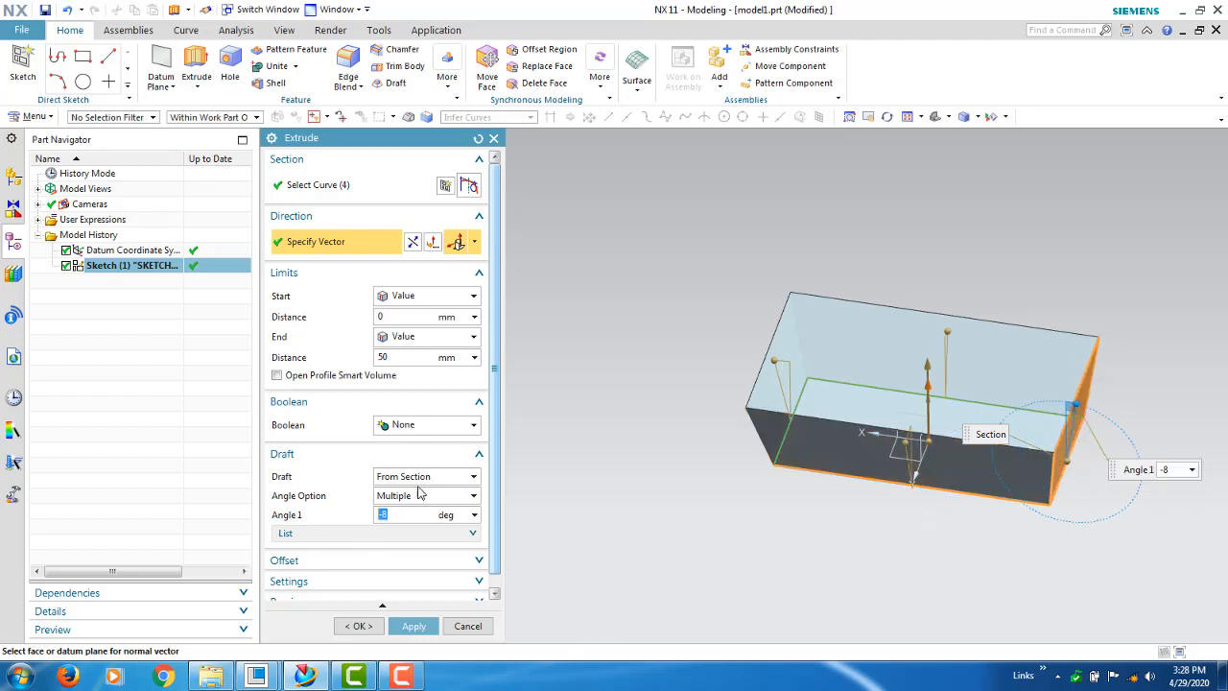
left_click(432, 480)
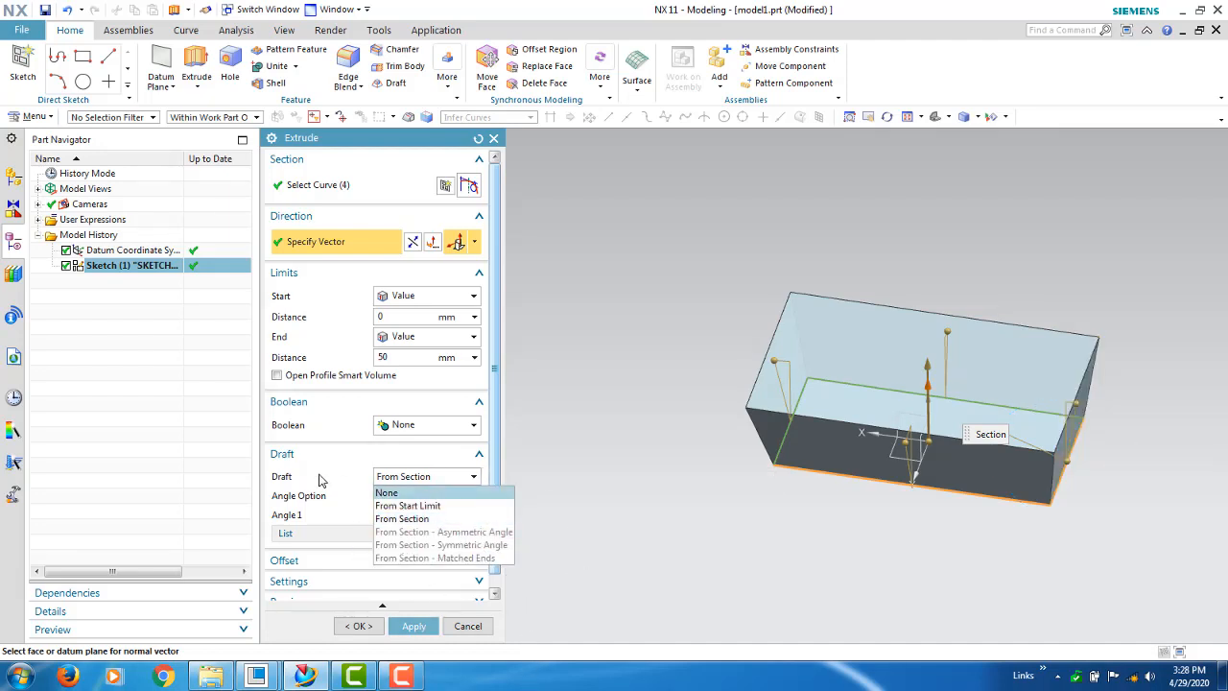
left_click(403, 518)
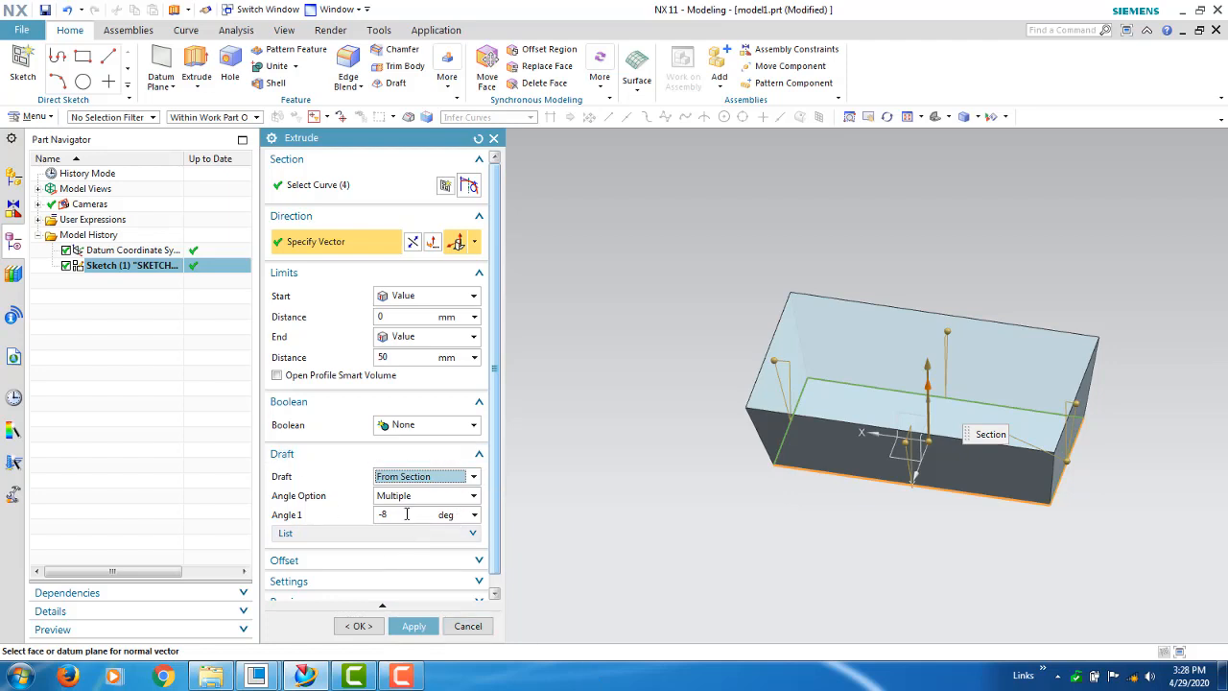
Set the draft to None, apply the 50 mm rectangle extrusion and close the Extrude command.
left_click(440, 474)
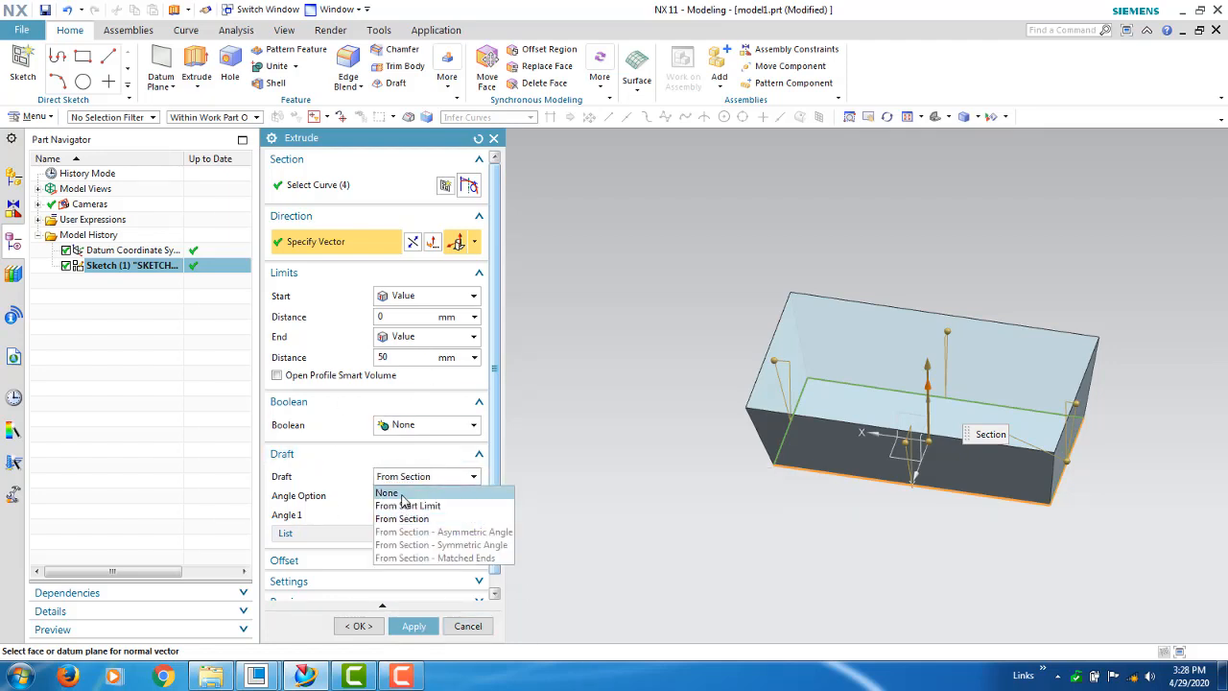
left_click(401, 489)
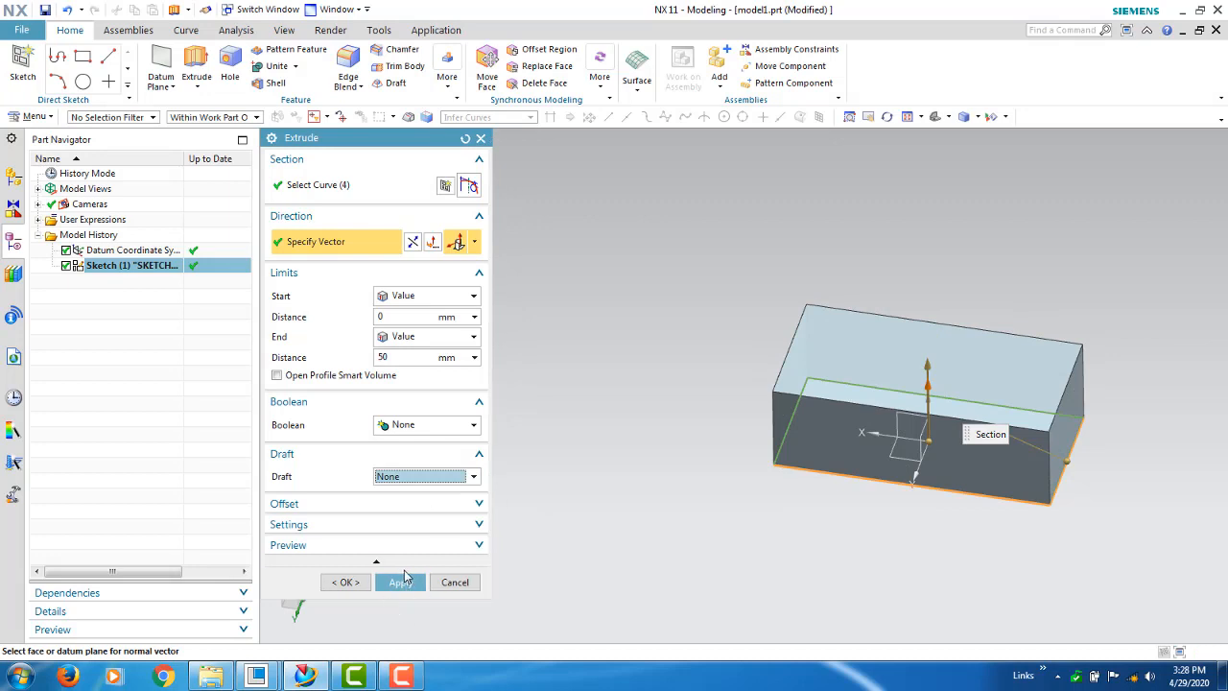
left_click(401, 582)
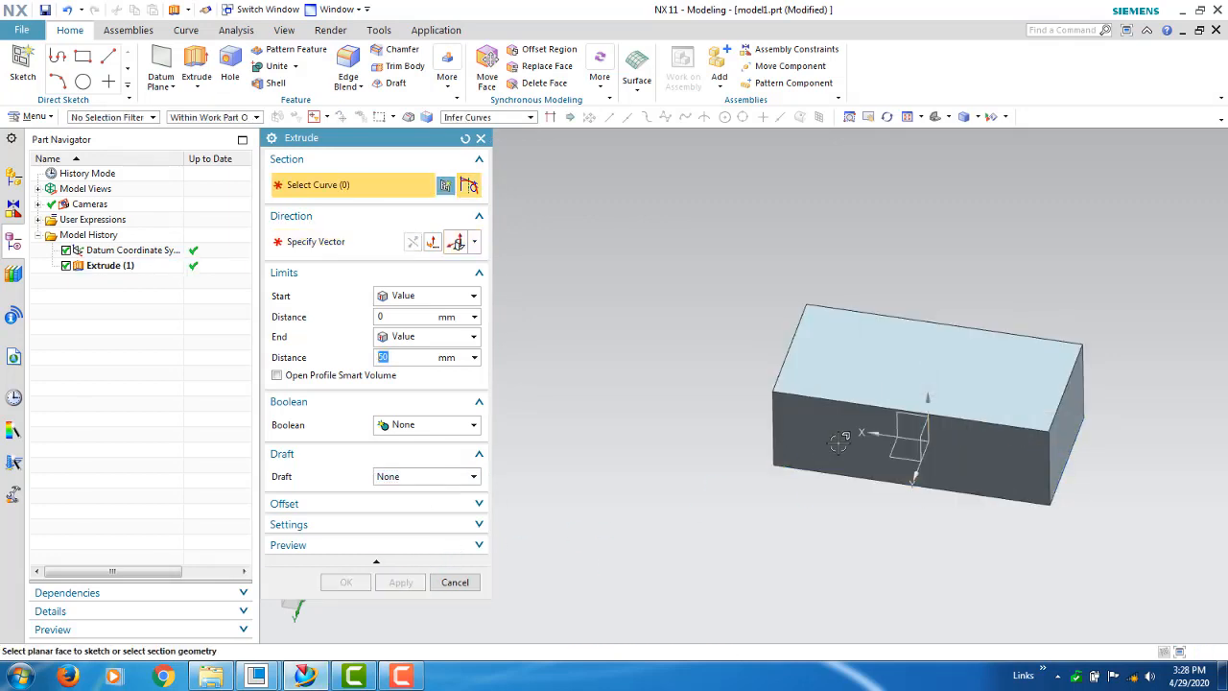
middle_click_drag(840, 442, 851, 508)
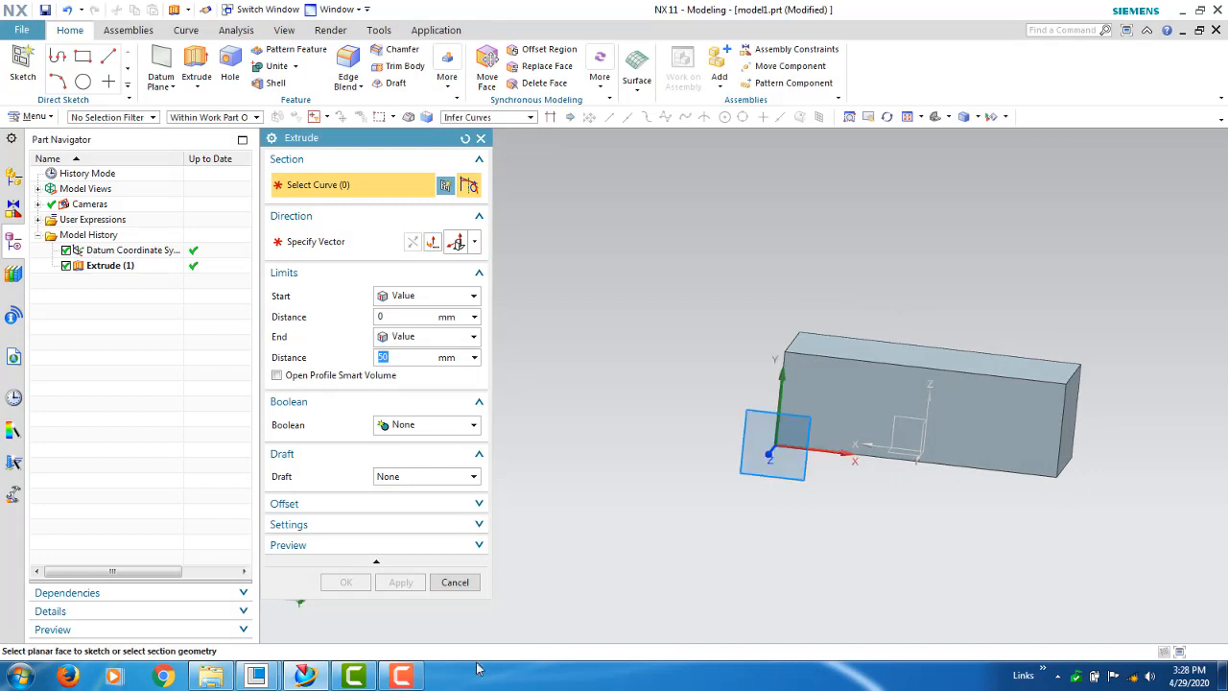
left_click(455, 581)
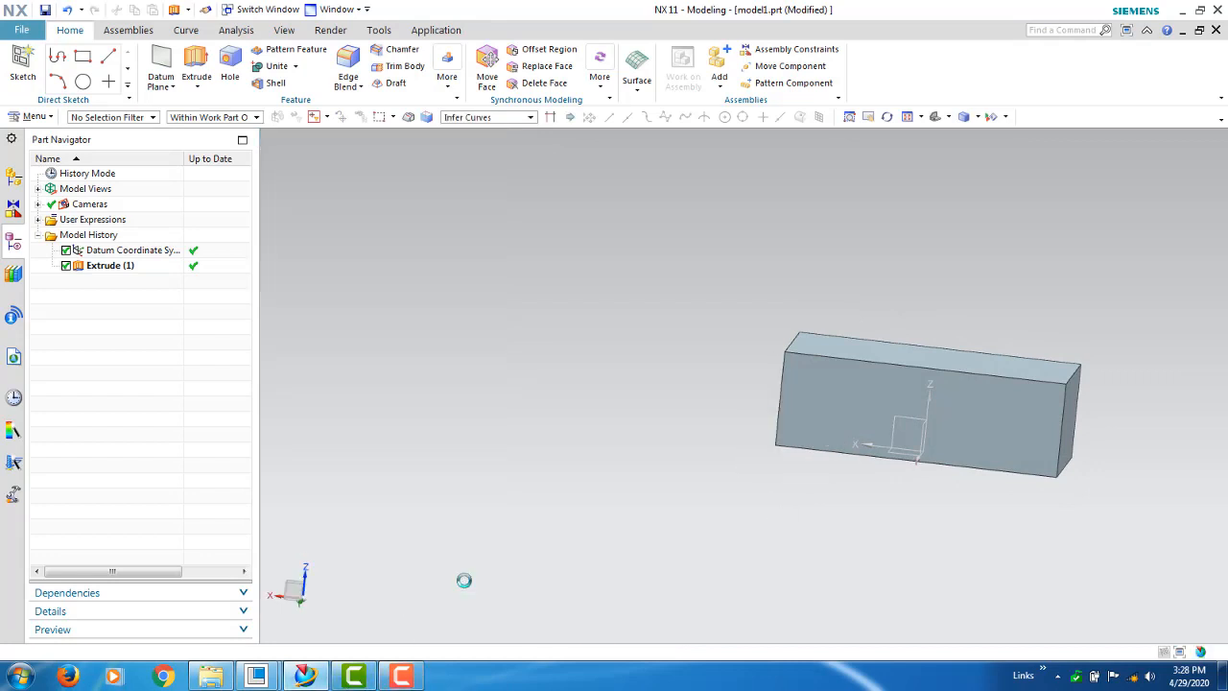
Create a new on-plane sketch on the long side face of the extruded block.
left_click(45, 117)
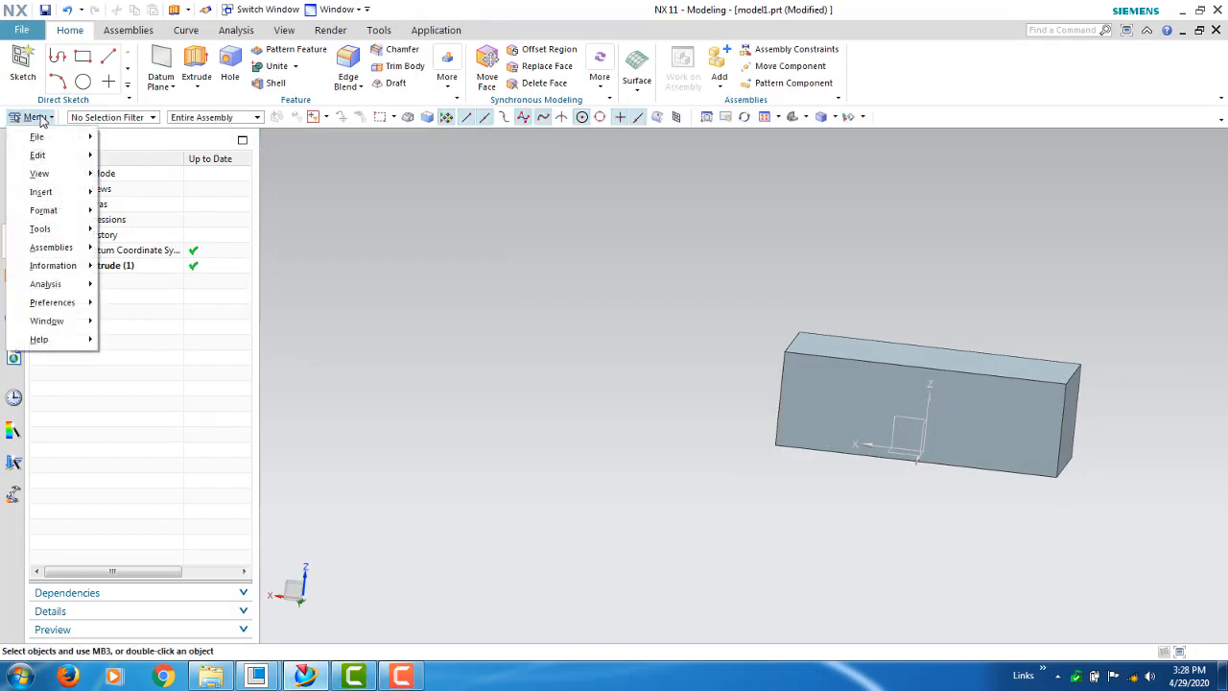
mouse_move(40, 192)
left_click(200, 140)
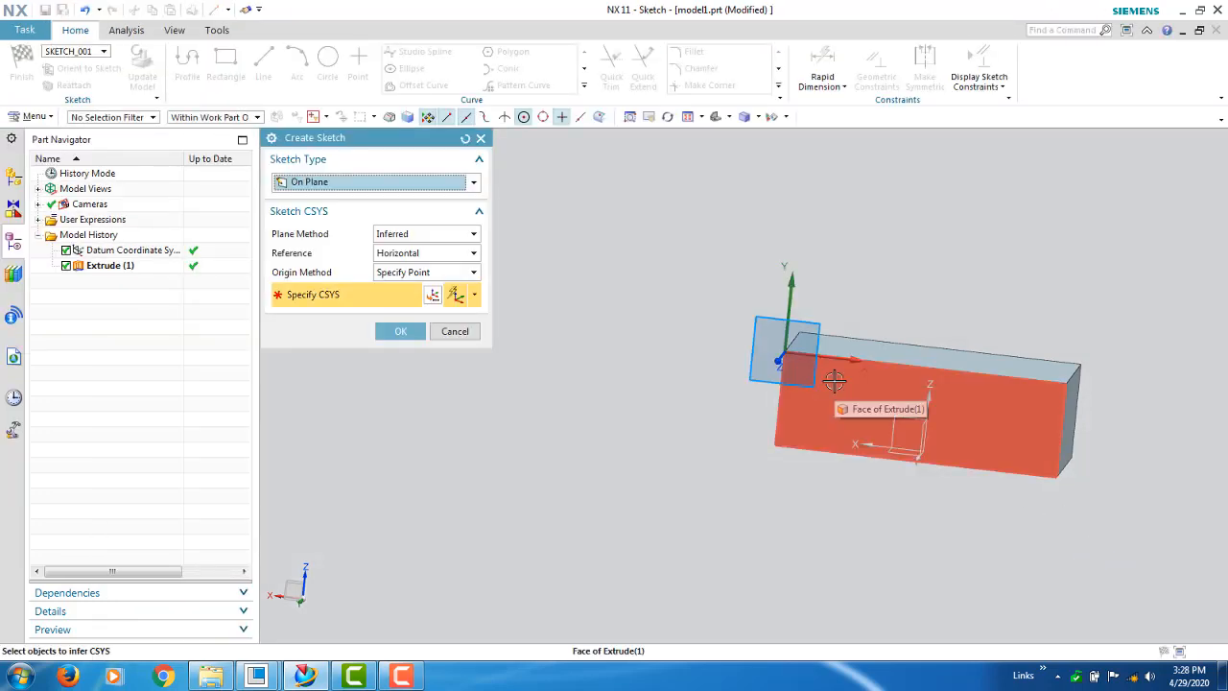
left_click(834, 381)
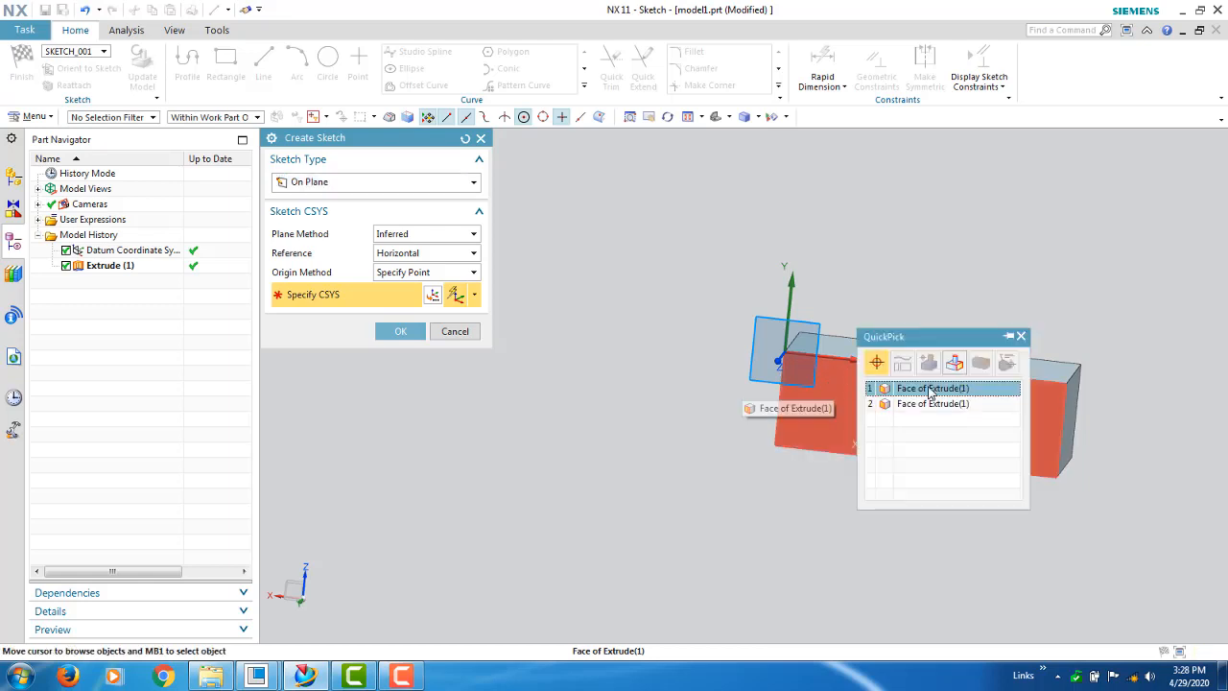
left_click(902, 420)
left_click(407, 678)
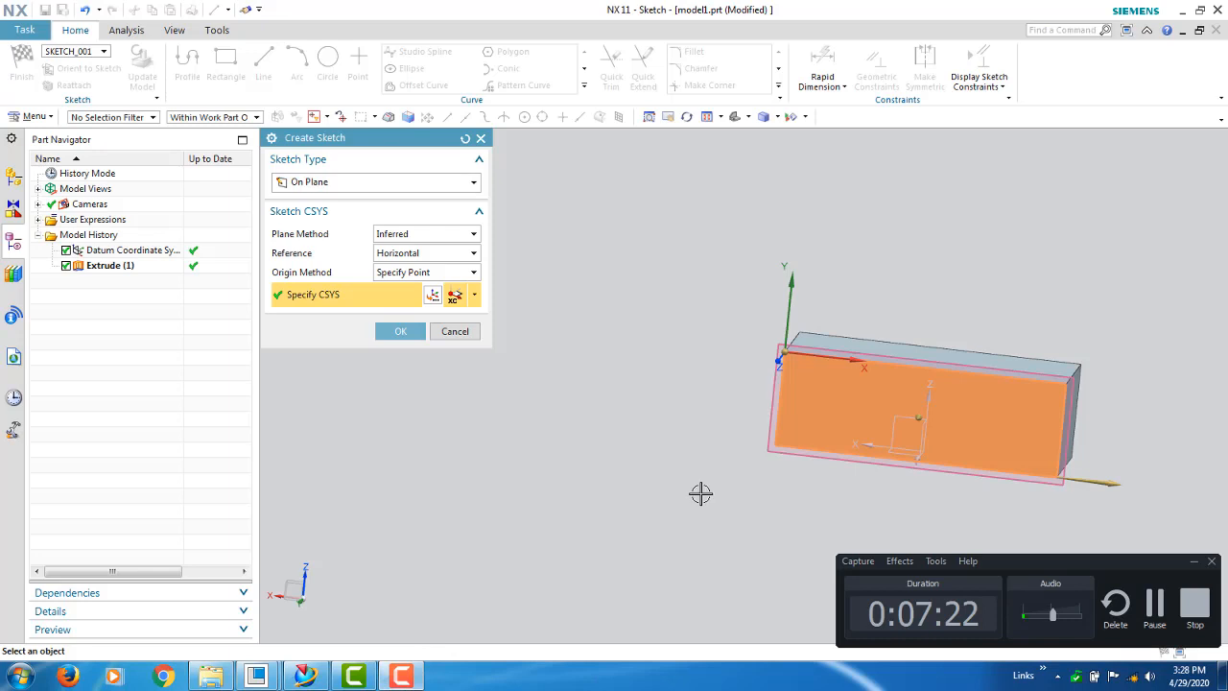
left_click(402, 332)
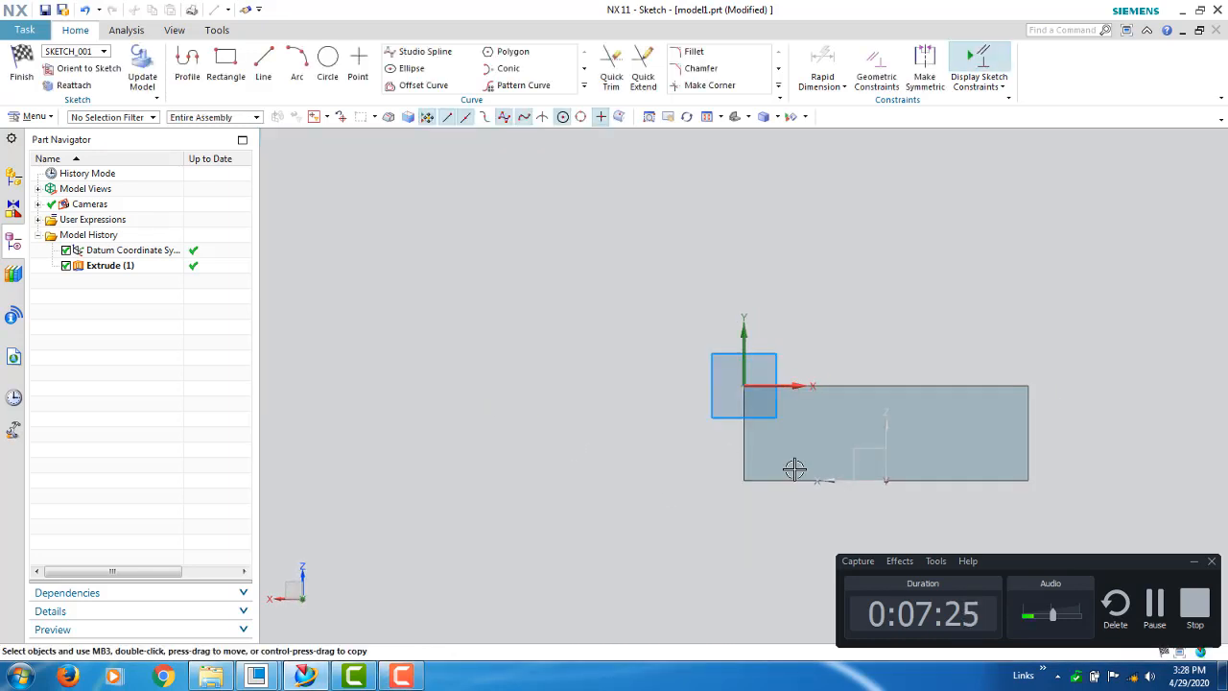
left_click(1195, 564)
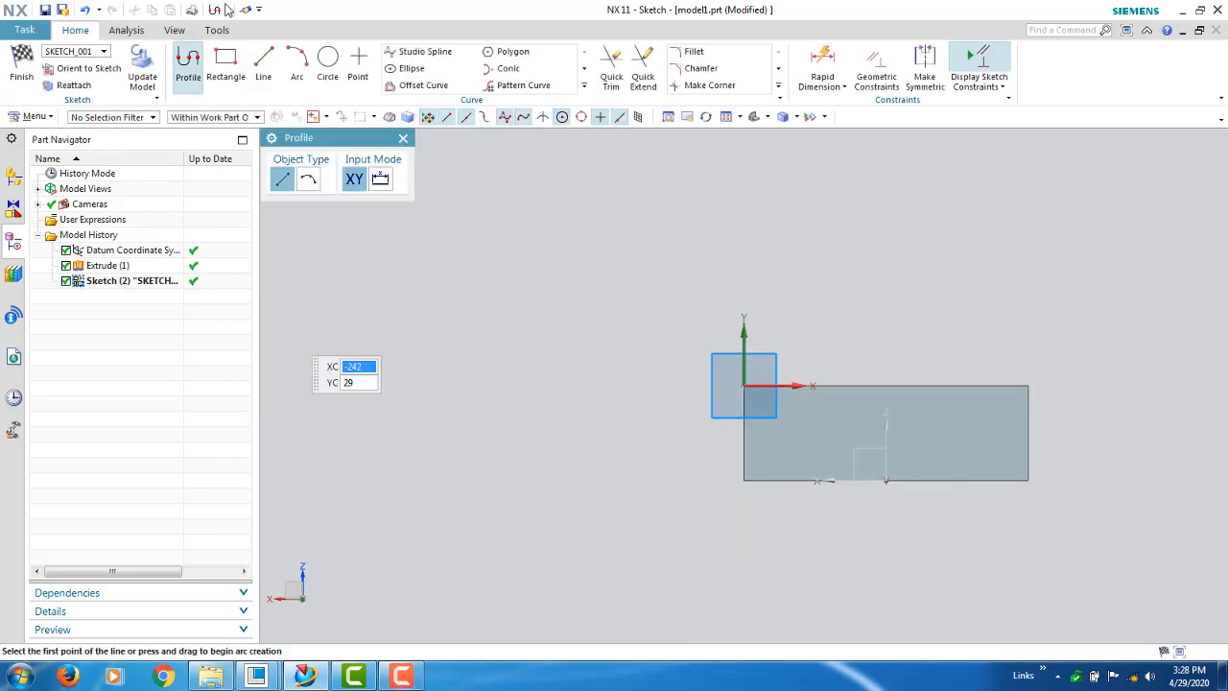
Sketch a circle about 58 mm in diameter centred on the sketch origin at the block's upper corner, and finish the sketch.
left_click(327, 63)
scroll(701, 438, "up", 4)
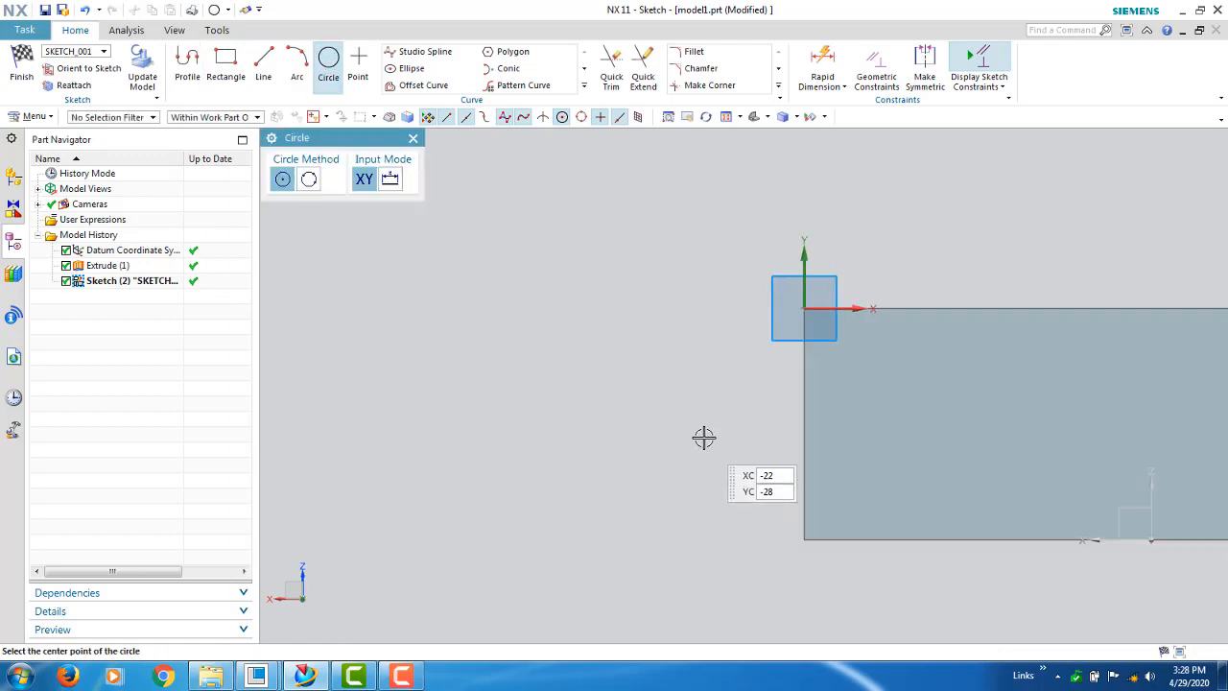
left_click(803, 307)
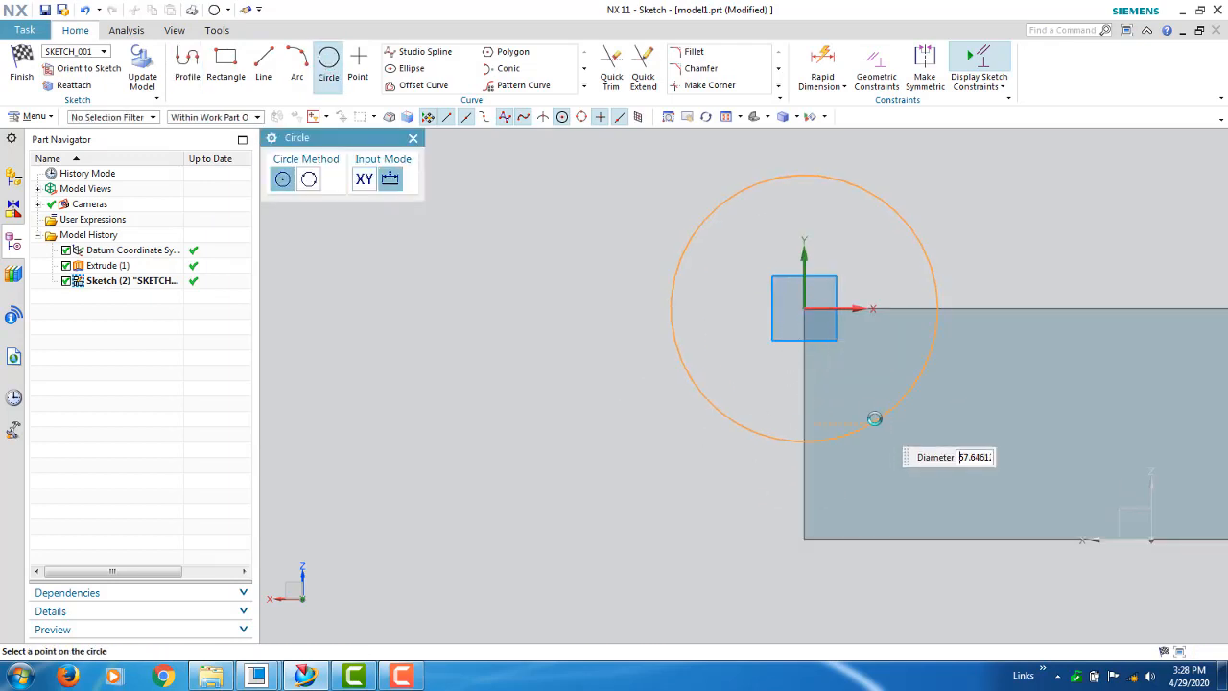
left_click(876, 419)
key("Escape")
left_click(13, 65)
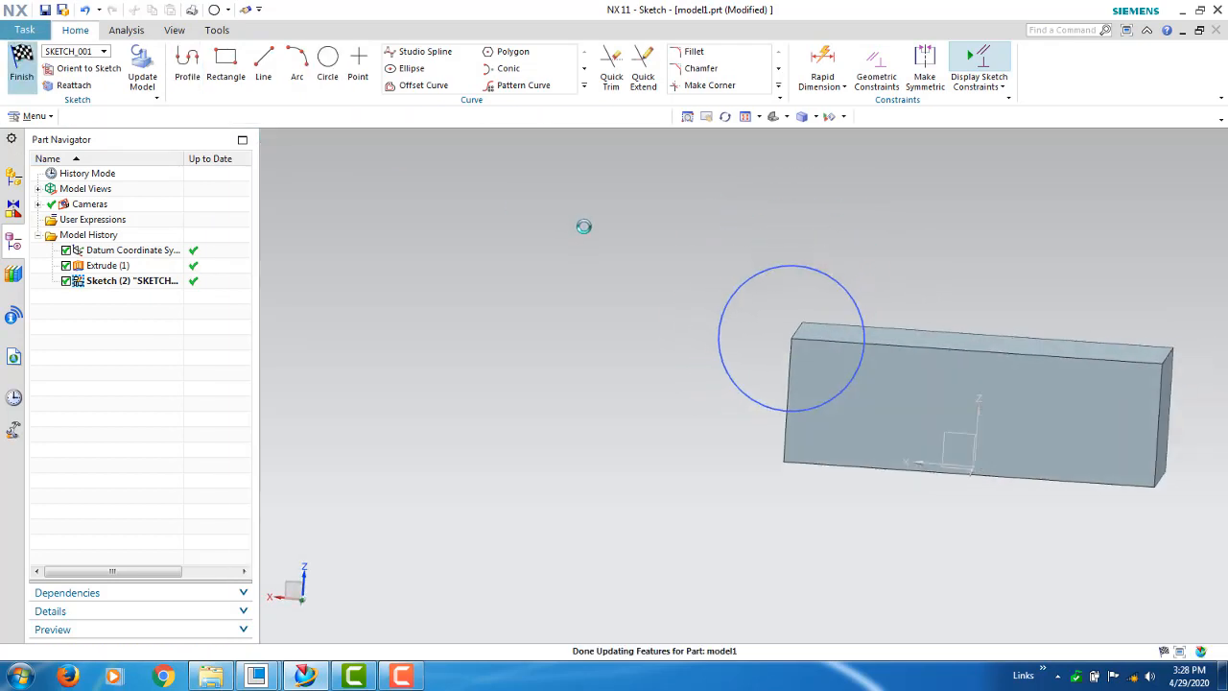
Start an extrusion using the circle at the block's corner as the section.
middle_click_drag(699, 399, 704, 425)
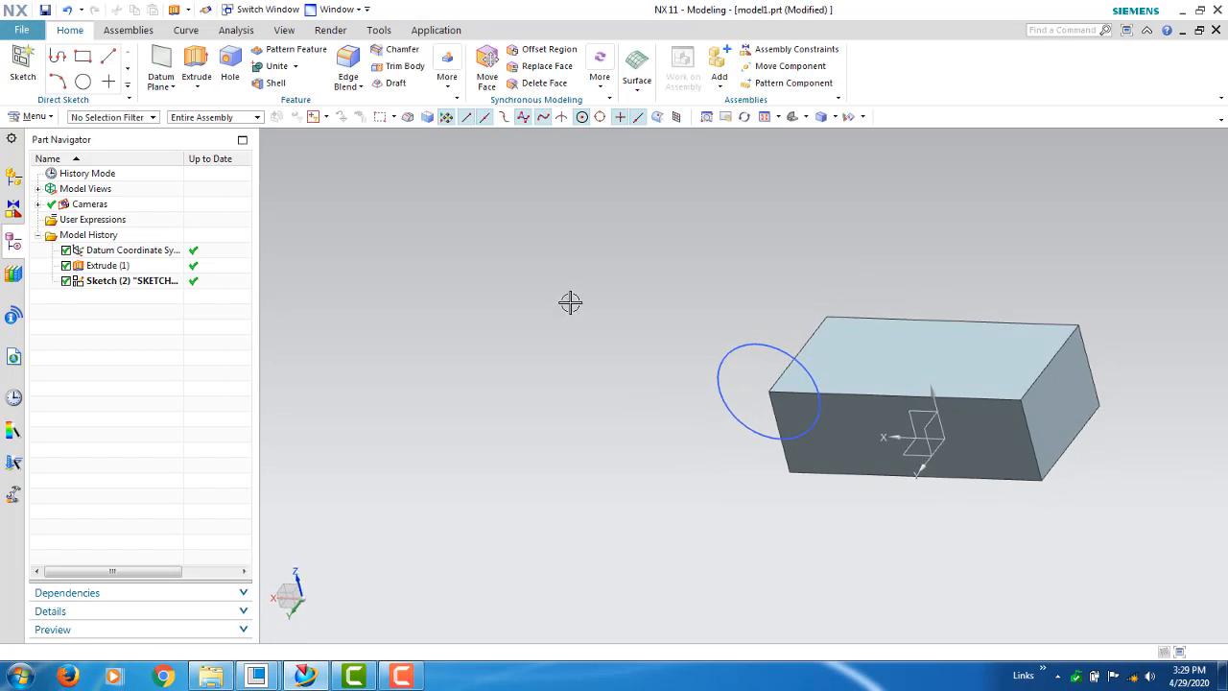
scroll(681, 362, "up", 2)
scroll(613, 347, "down", 3)
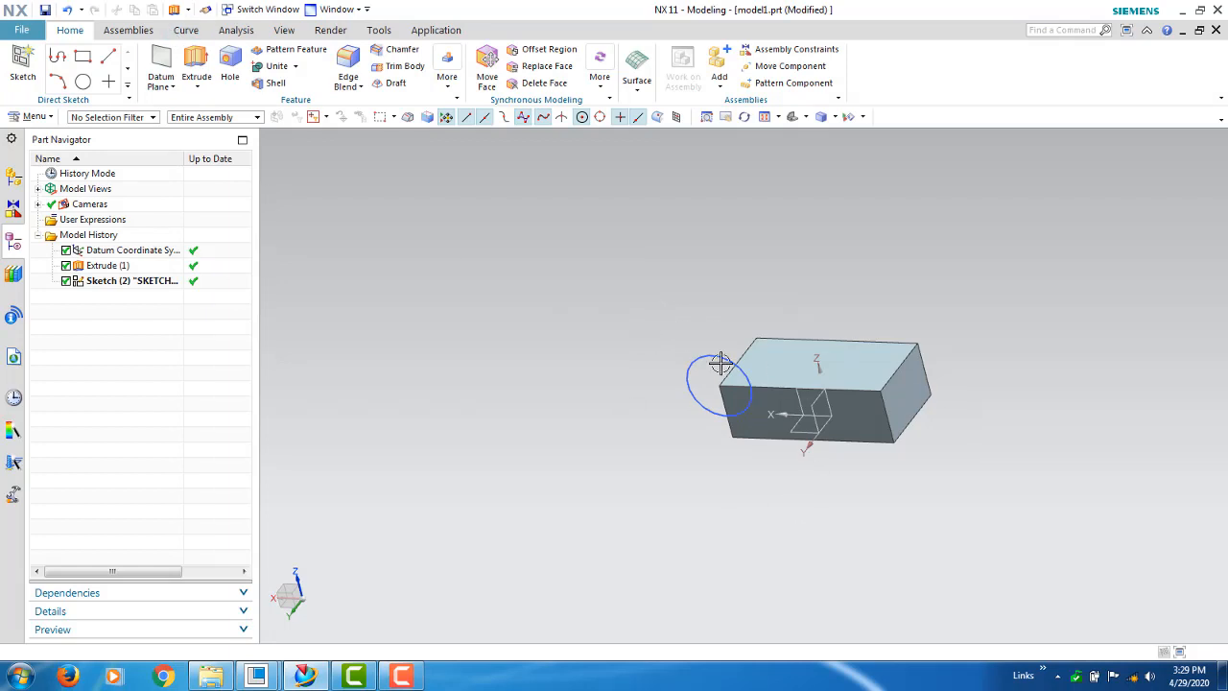
left_click(195, 65)
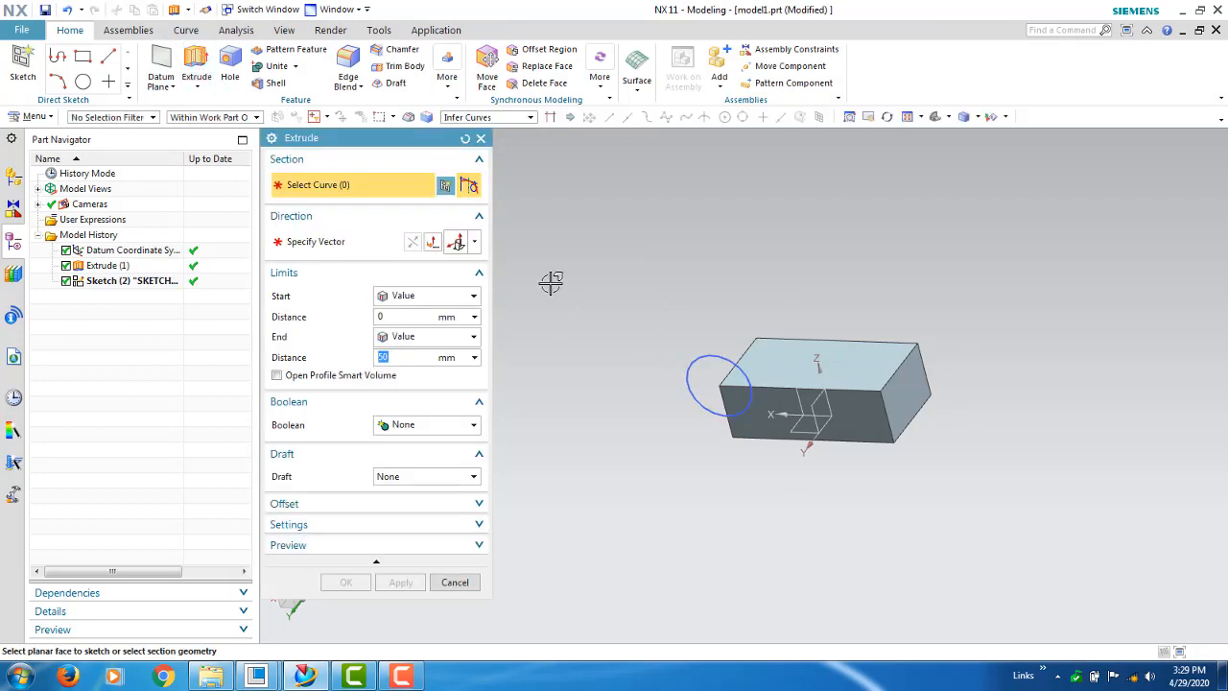
left_click(707, 399)
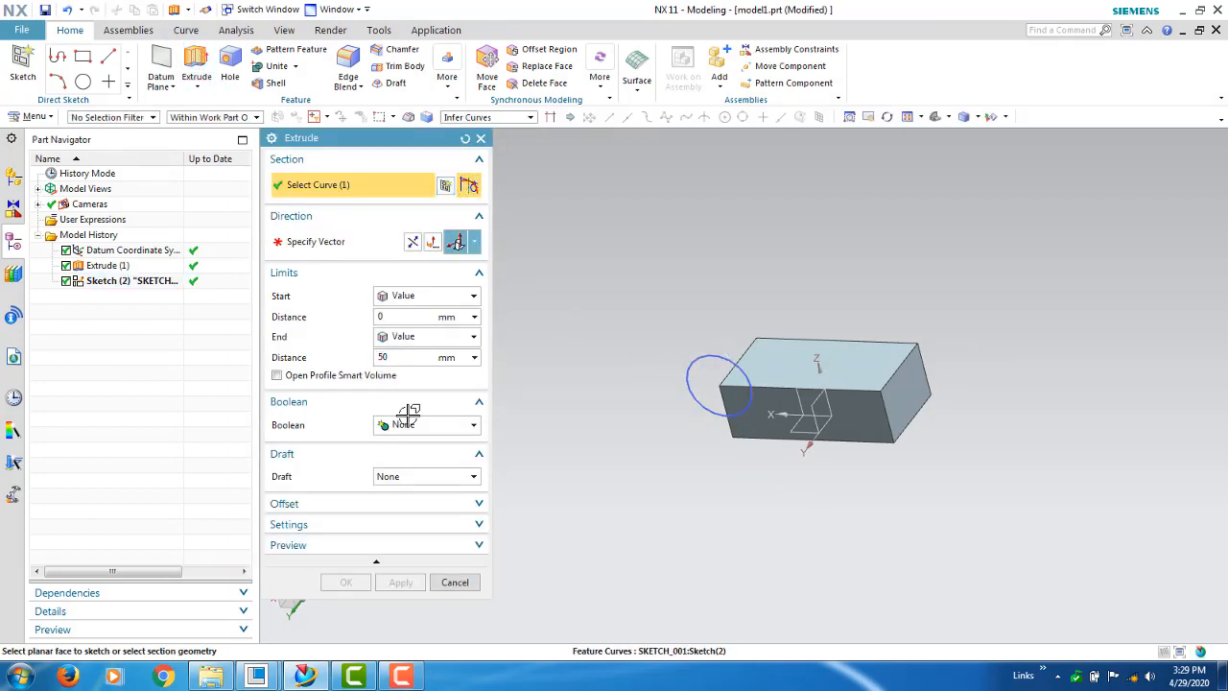
mouse_move(691, 461)
middle_mouse_down()
mouse_move(669, 487)
mouse_move(661, 455)
middle_mouse_up()
scroll(661, 429, "down", 4)
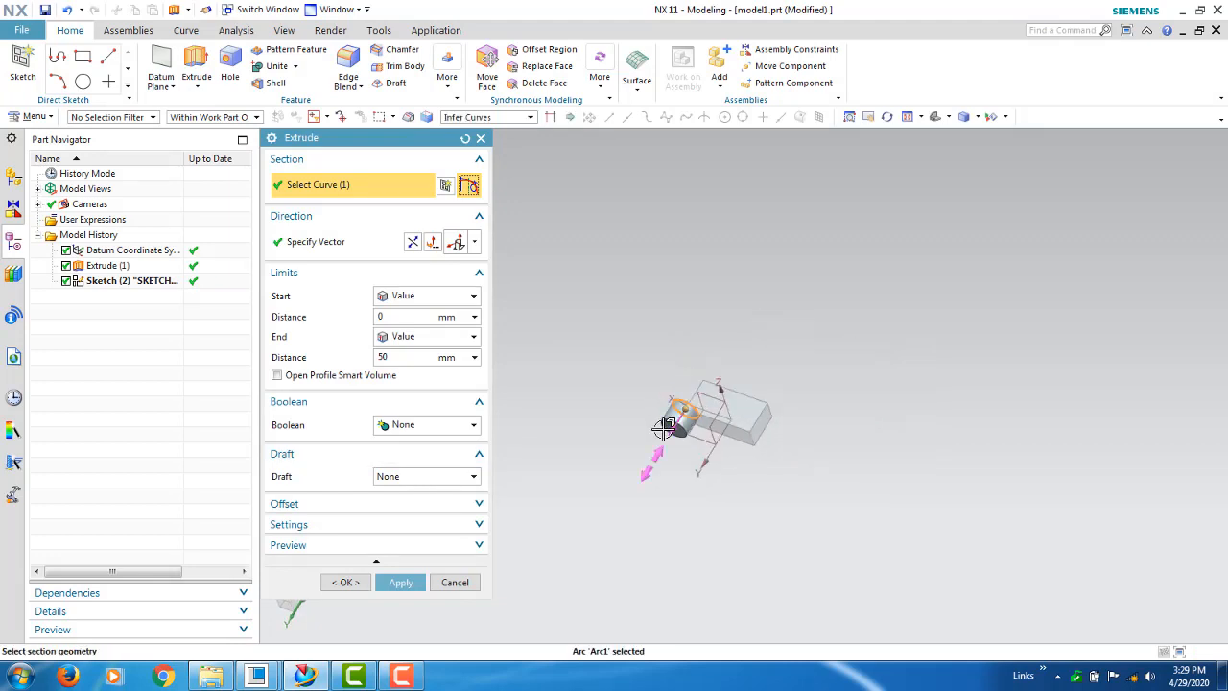
scroll(661, 430, "up", 8)
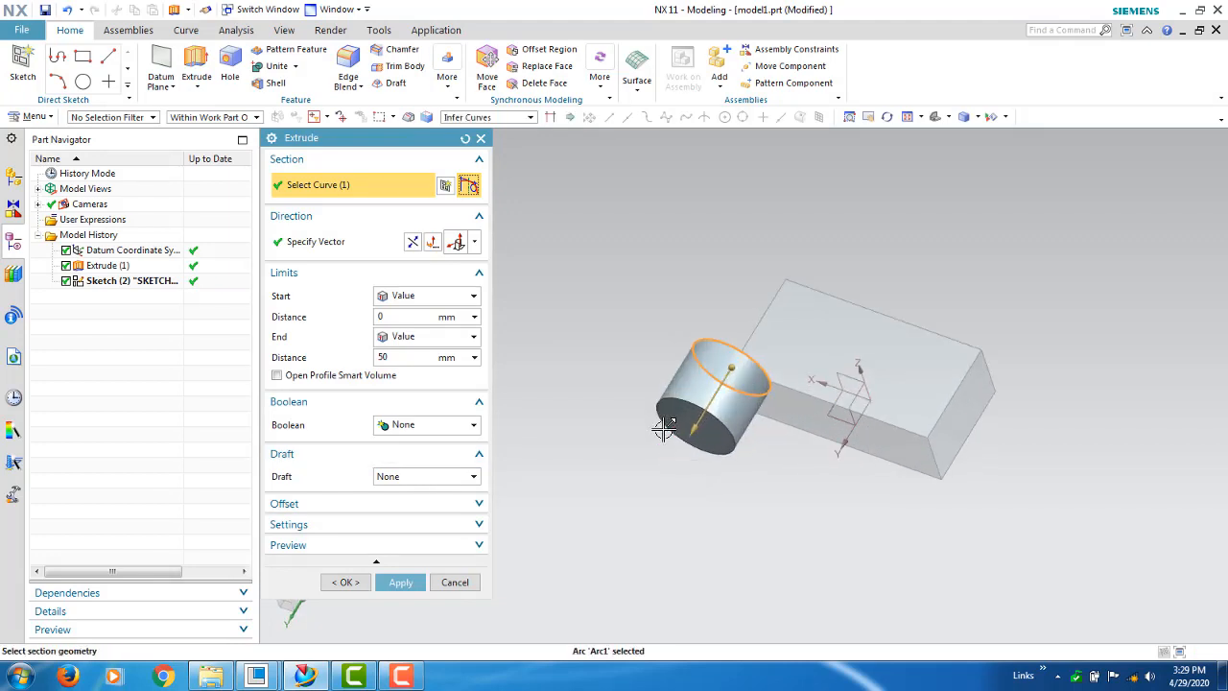
Set the extrusion's end limit to Until Next and reverse its direction so it runs into the block.
left_click(404, 339)
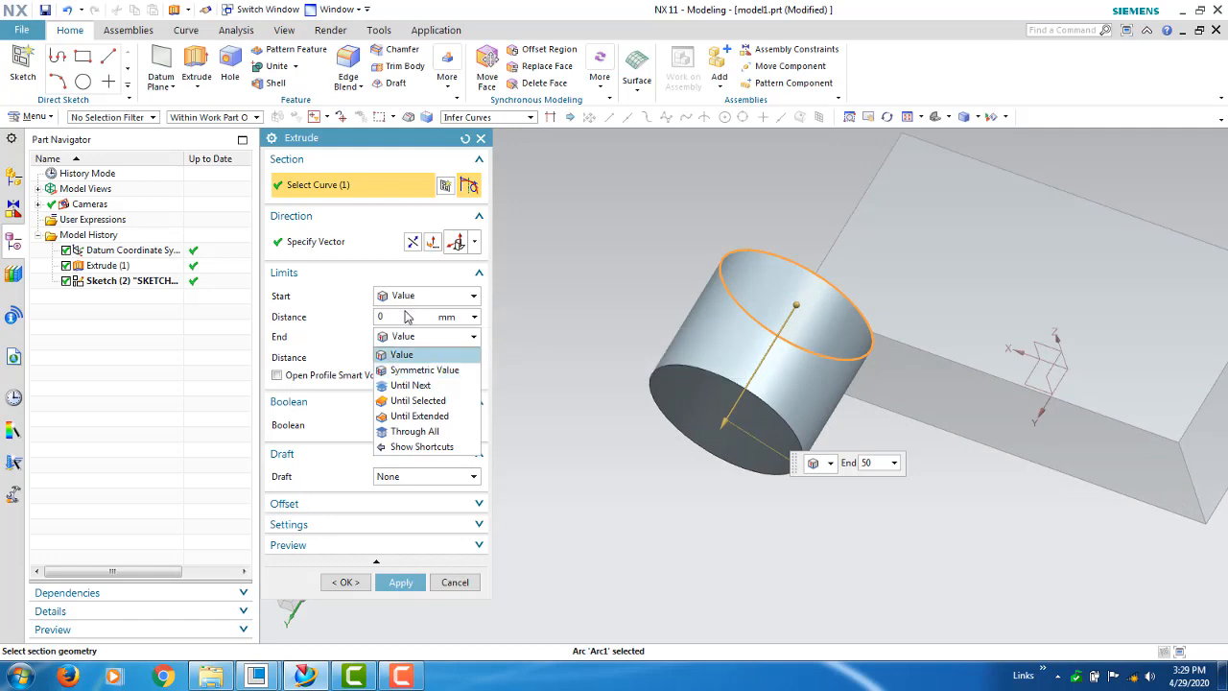
left_click(349, 324)
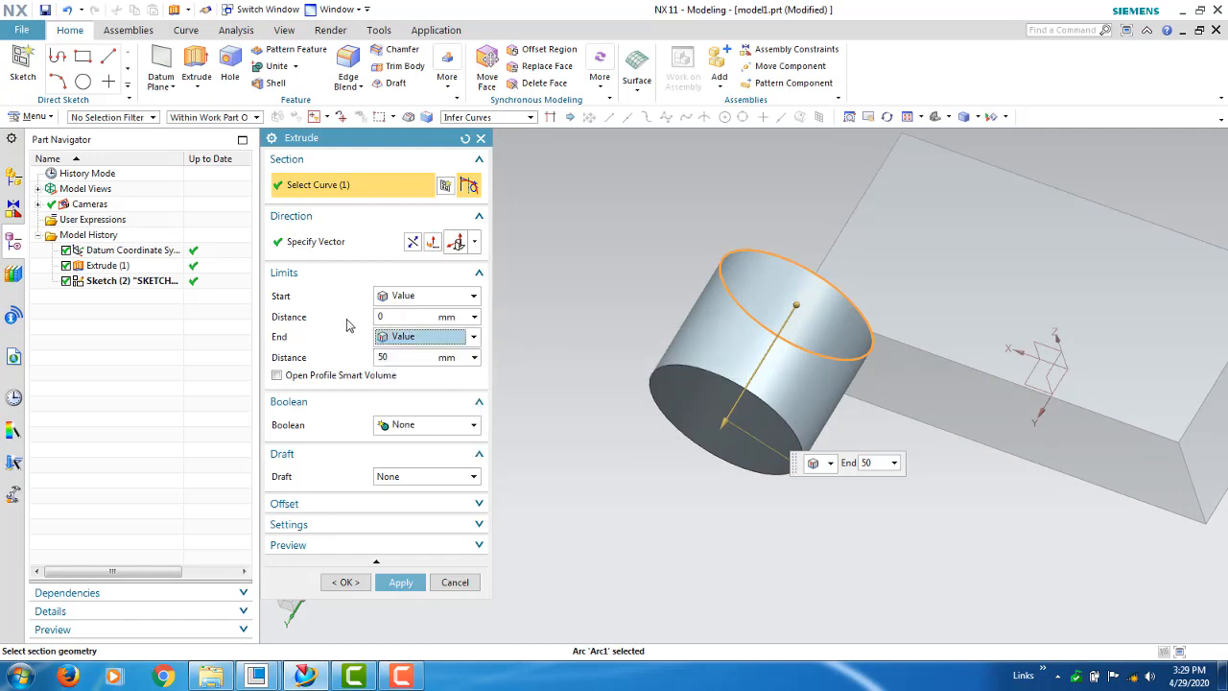
left_click(419, 343)
left_click(413, 343)
left_click(413, 338)
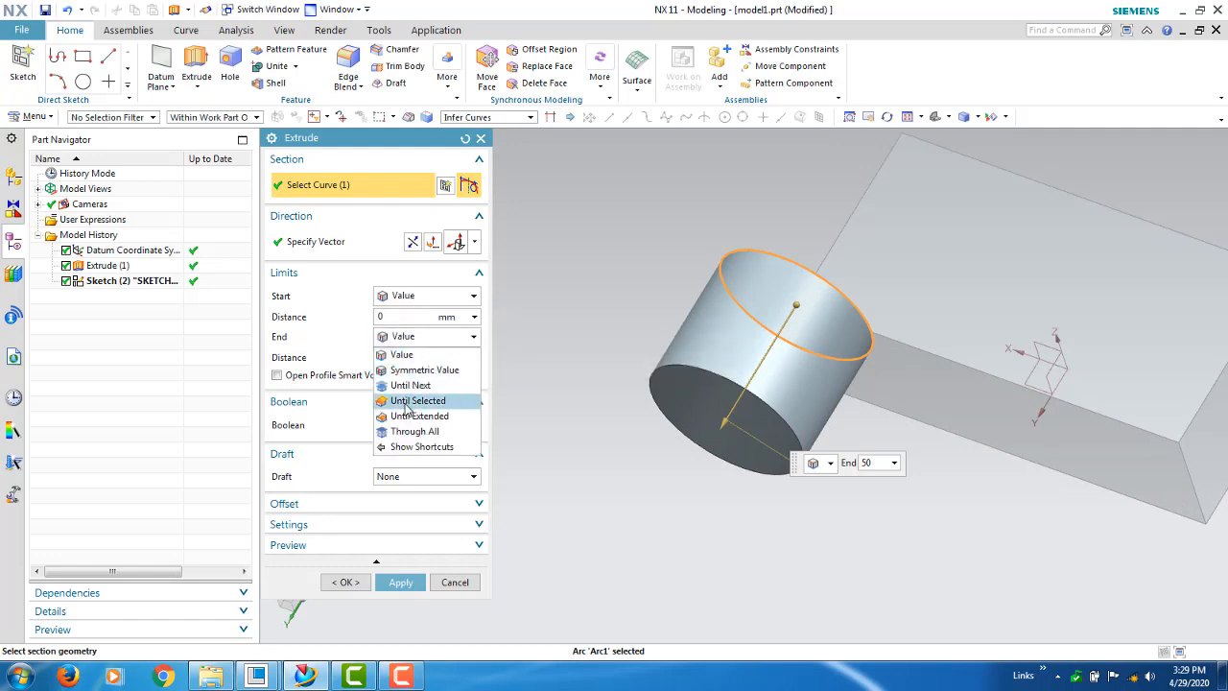
left_click(410, 385)
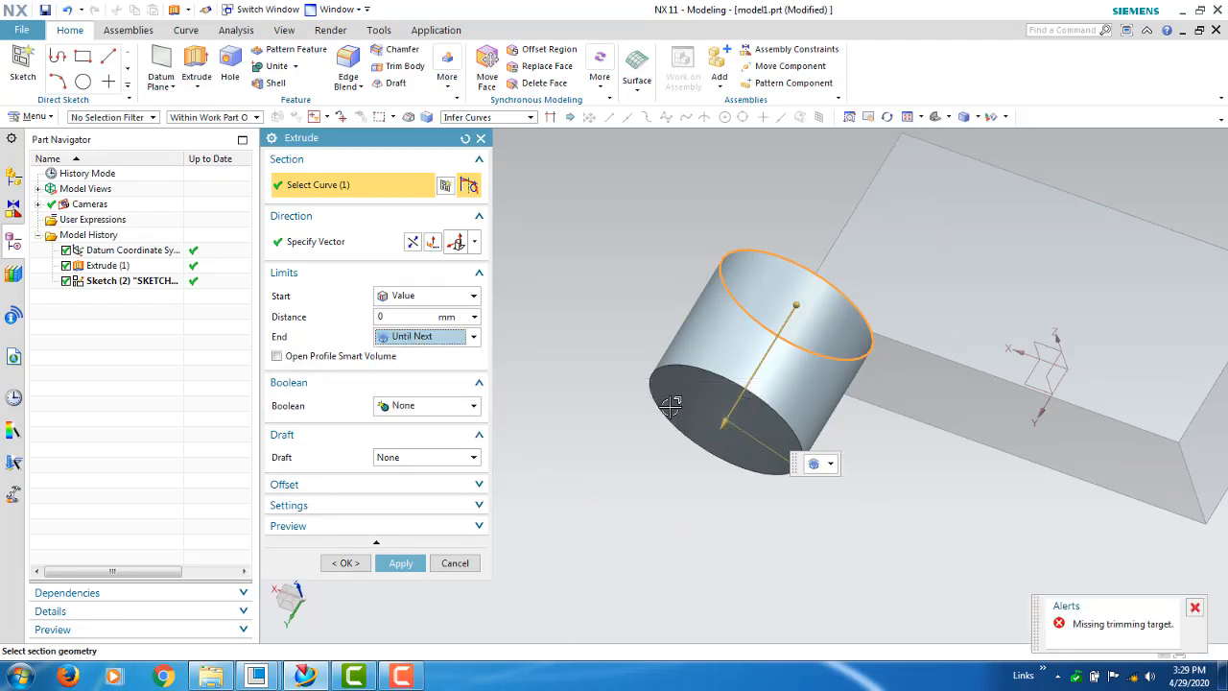
left_click(413, 242)
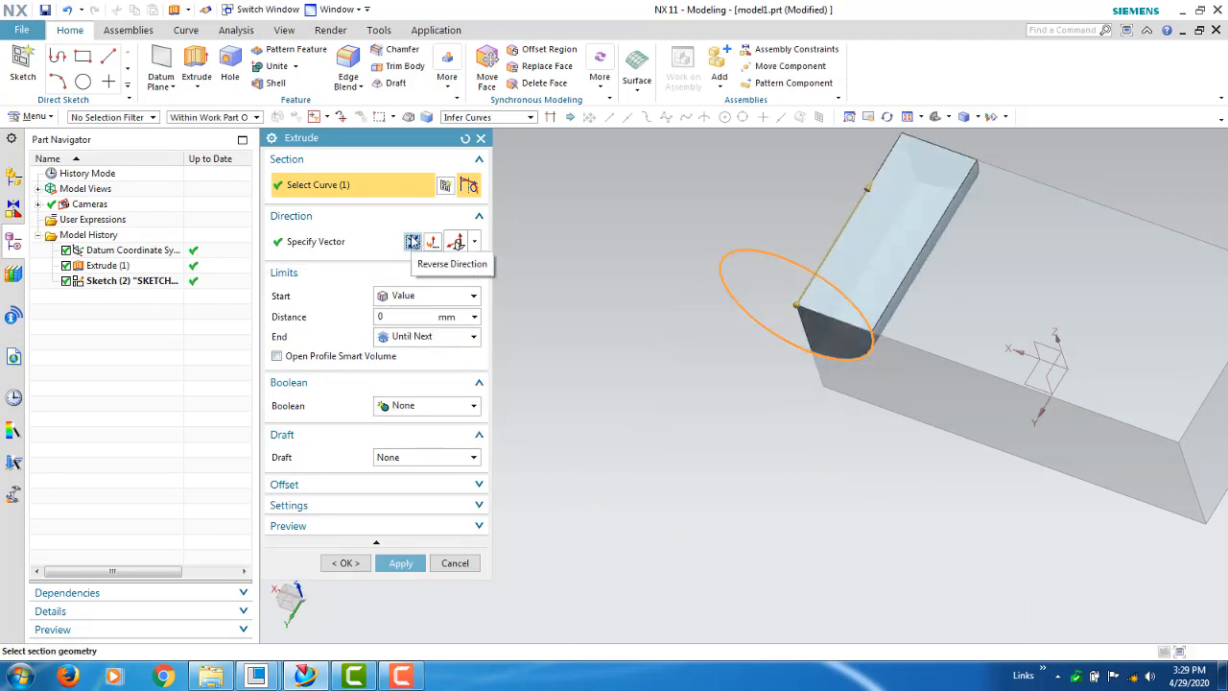
mouse_move(713, 515)
middle_mouse_down()
mouse_move(710, 527)
mouse_move(762, 505)
mouse_move(723, 512)
middle_mouse_up()
middle_click_drag(868, 350, 965, 252)
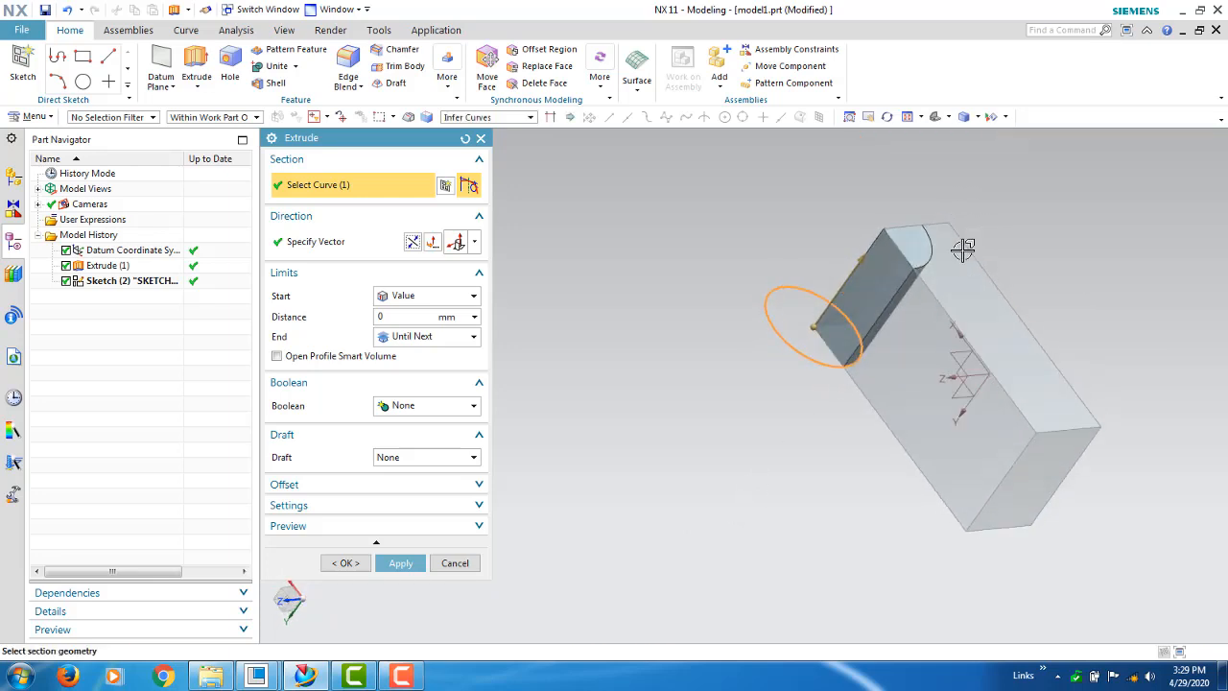
Change the end limit to Until Selected and pick the XZ plane of the datum coordinate system as the end object.
left_click(413, 338)
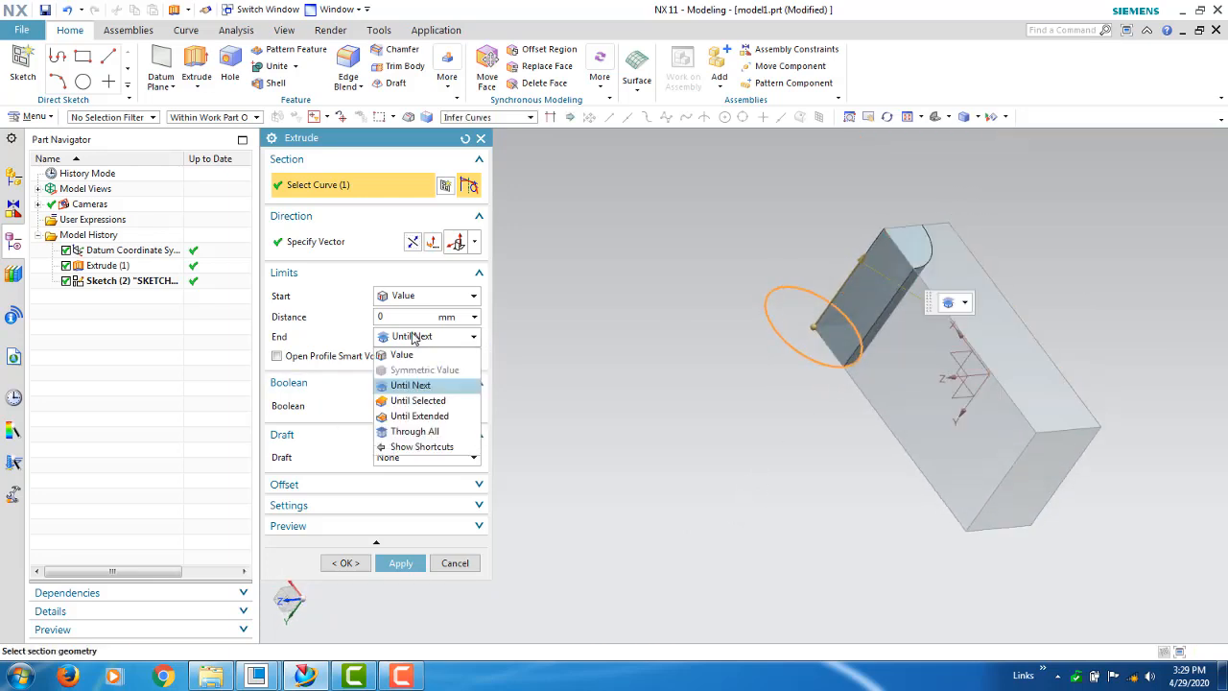
left_click(425, 401)
middle_click_drag(701, 474, 872, 384)
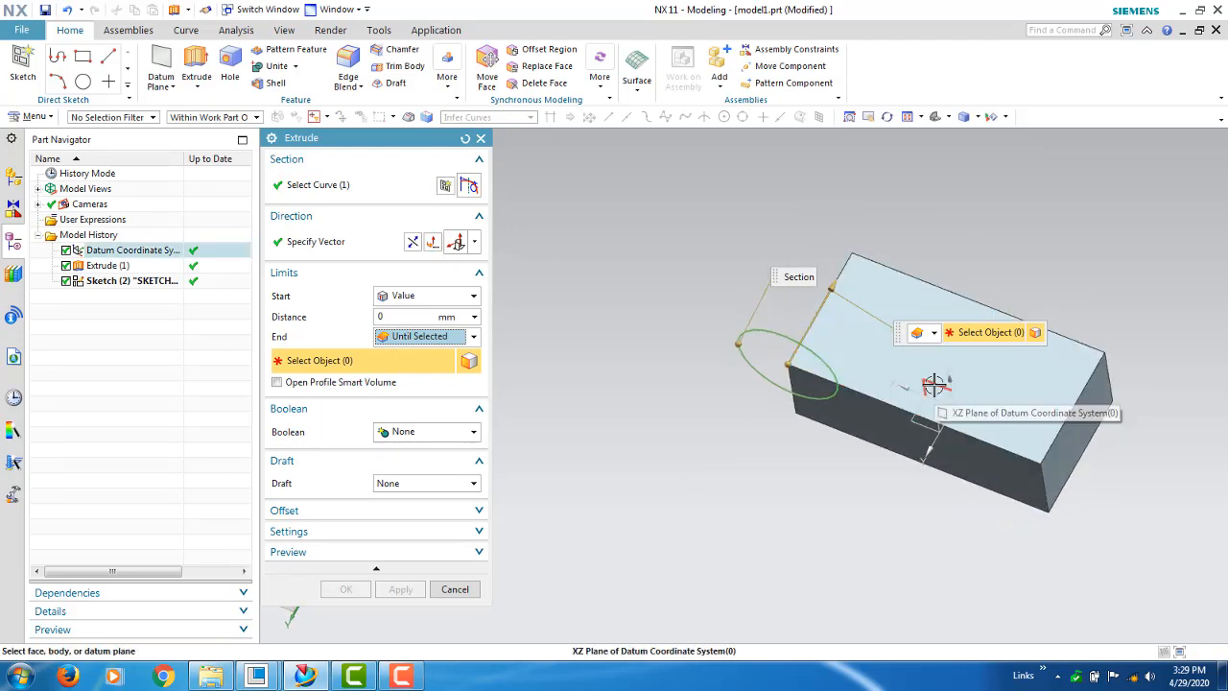
left_click(933, 385)
middle_click_drag(815, 433, 812, 518)
Change the circle extrusion's end limit to Until Extended.
left_click(459, 337)
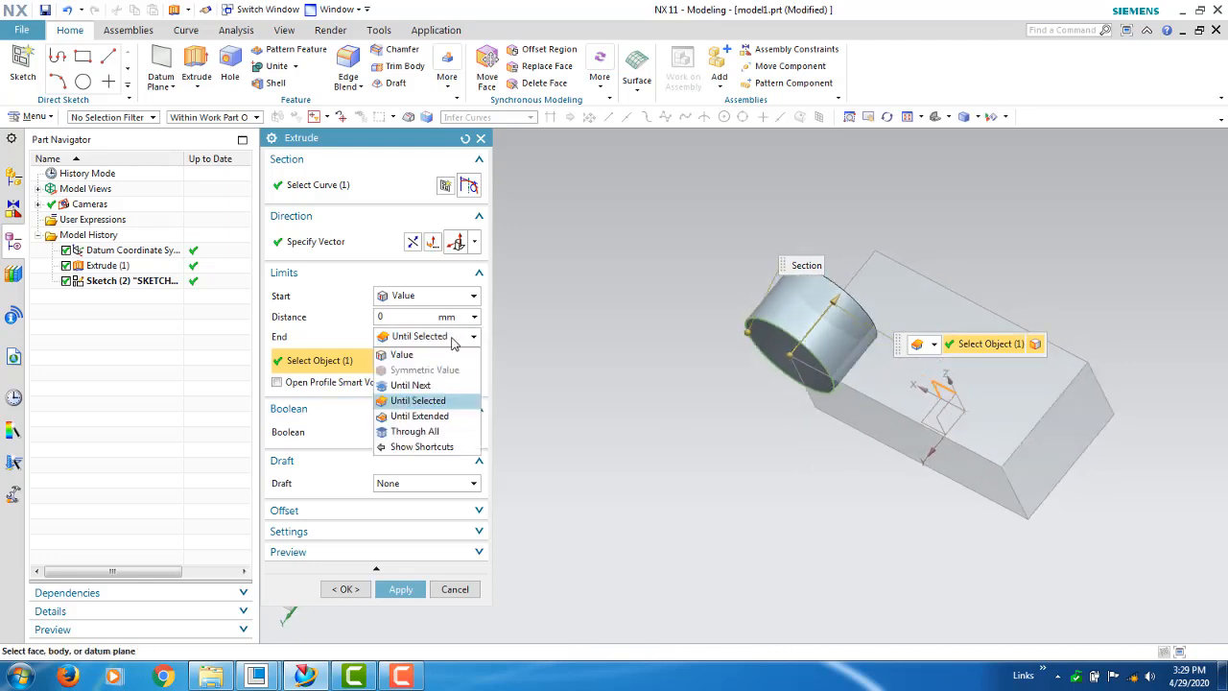
left_click(403, 417)
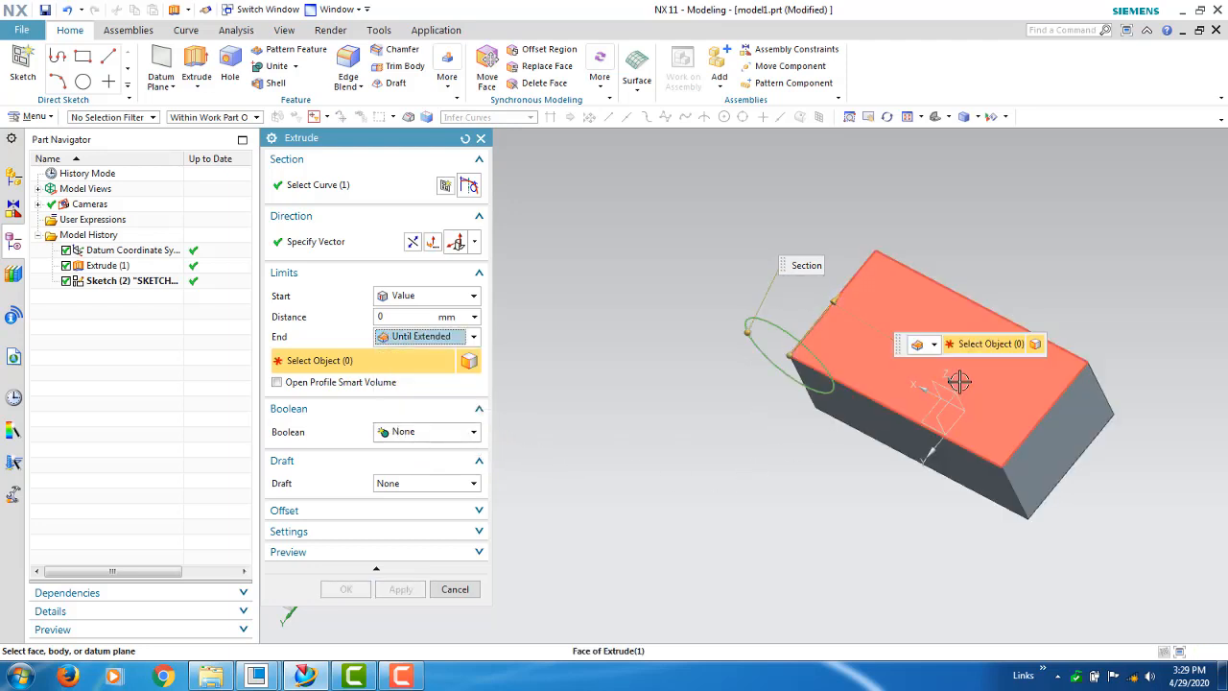
scroll(578, 534, "down", 3)
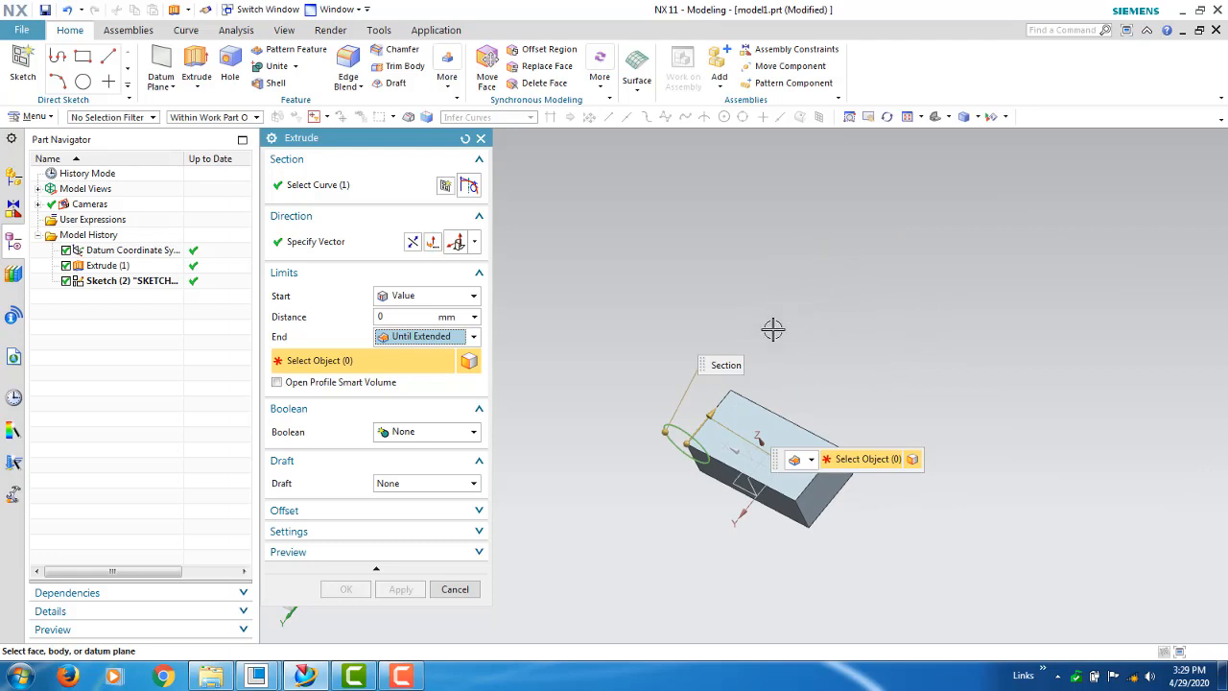
Change the end limit to Through All and inspect the extrusion preview through the block.
left_click(468, 336)
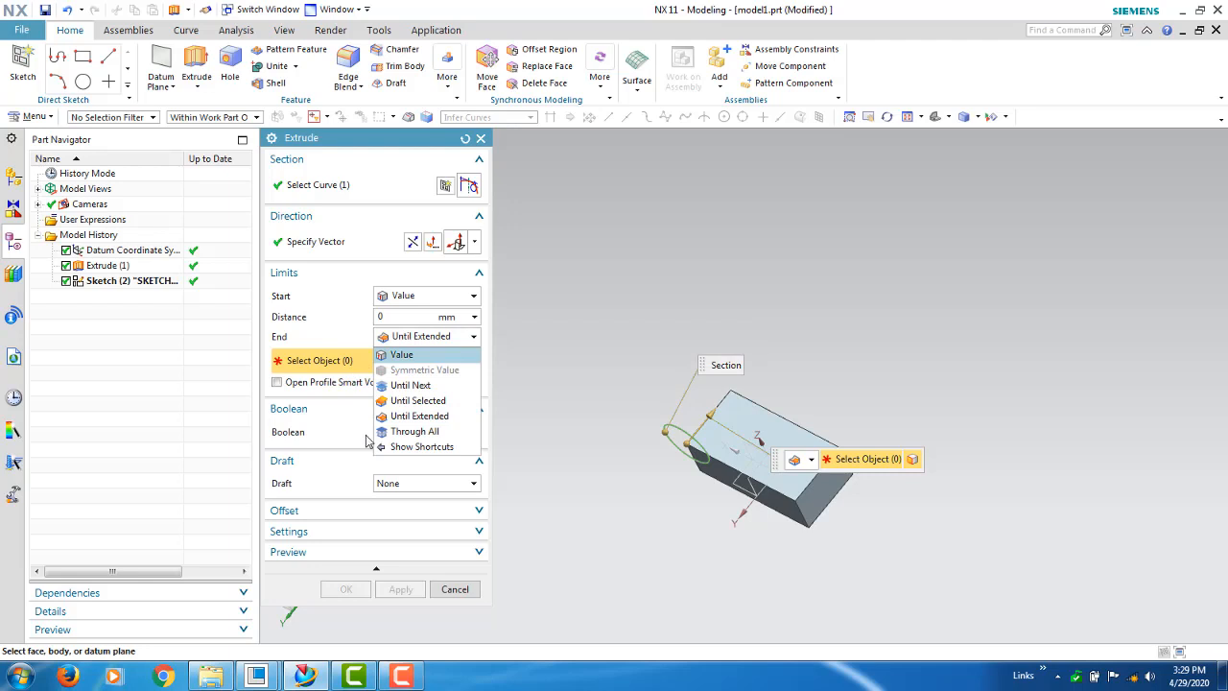
left_click(428, 436)
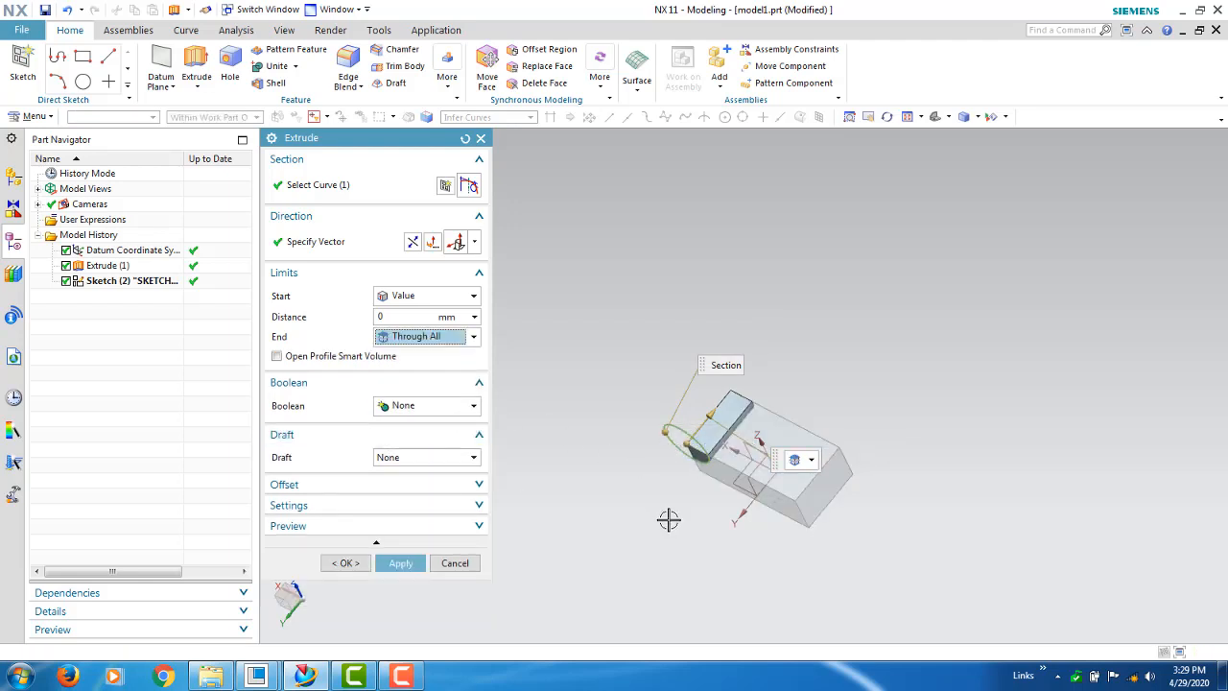
middle_click_drag(669, 519, 927, 293)
scroll(850, 389, "up", 5)
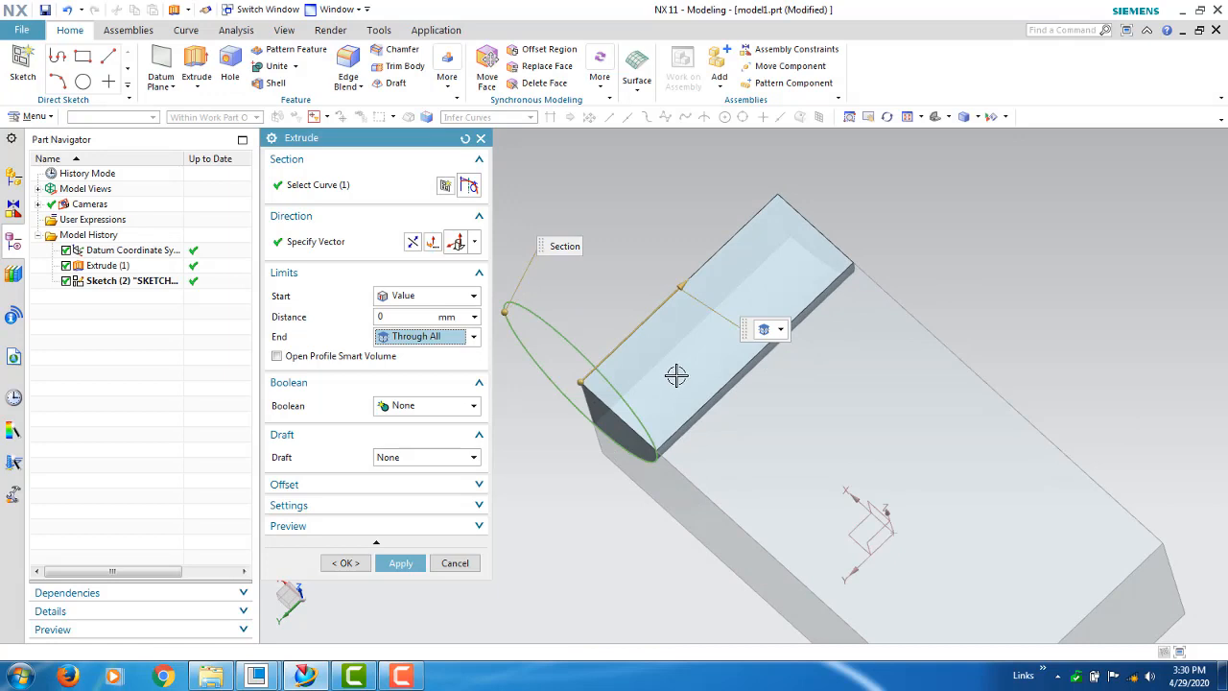
Switch the end limit to Value and back to Until Next to compare the two previews.
left_click(453, 338)
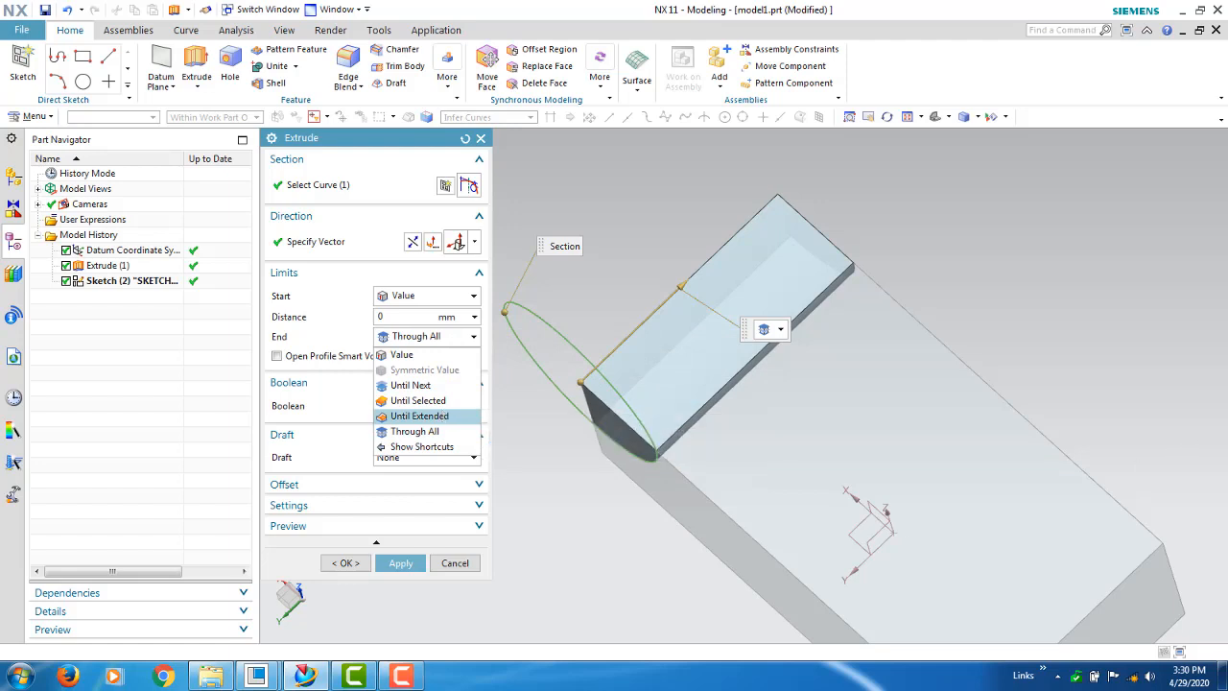
left_click(399, 354)
left_click(418, 338)
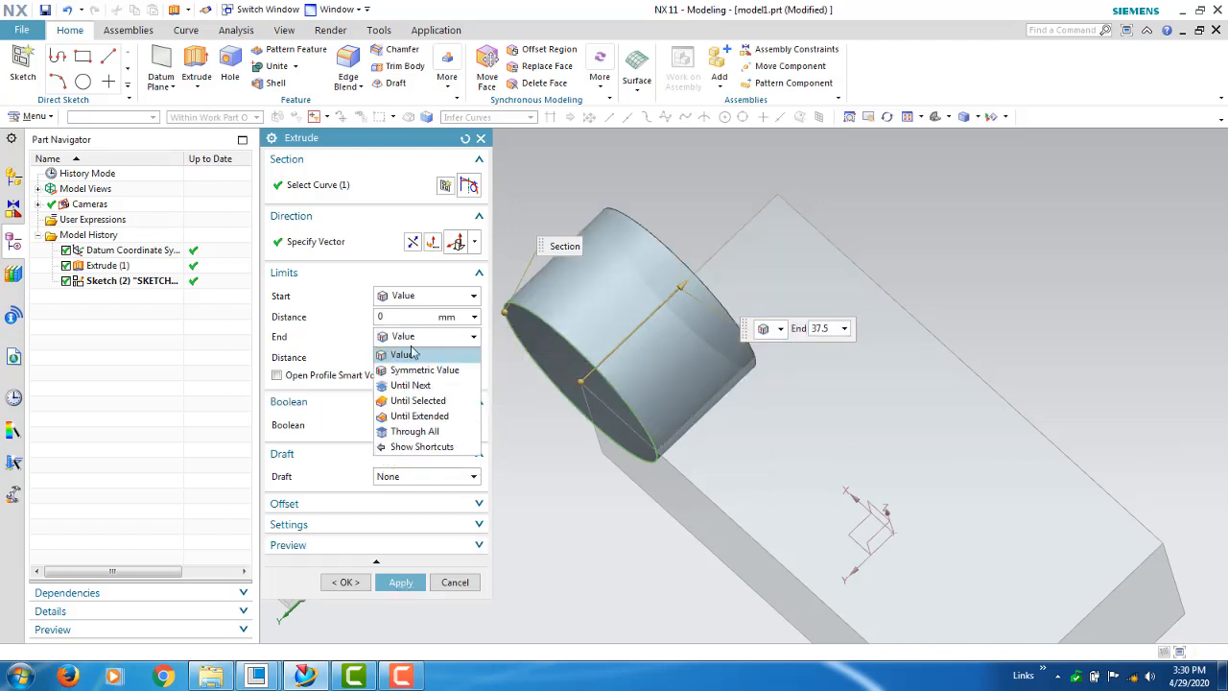
left_click(422, 386)
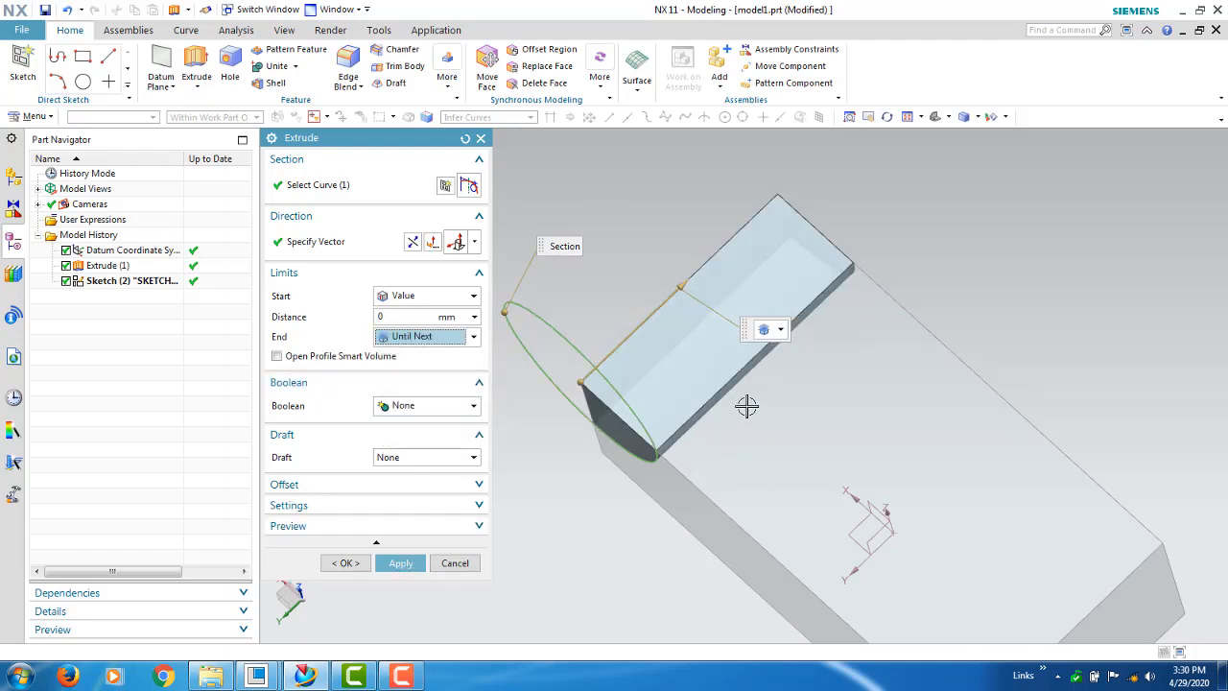
middle_click_drag(909, 356, 487, 399)
left_click(437, 406)
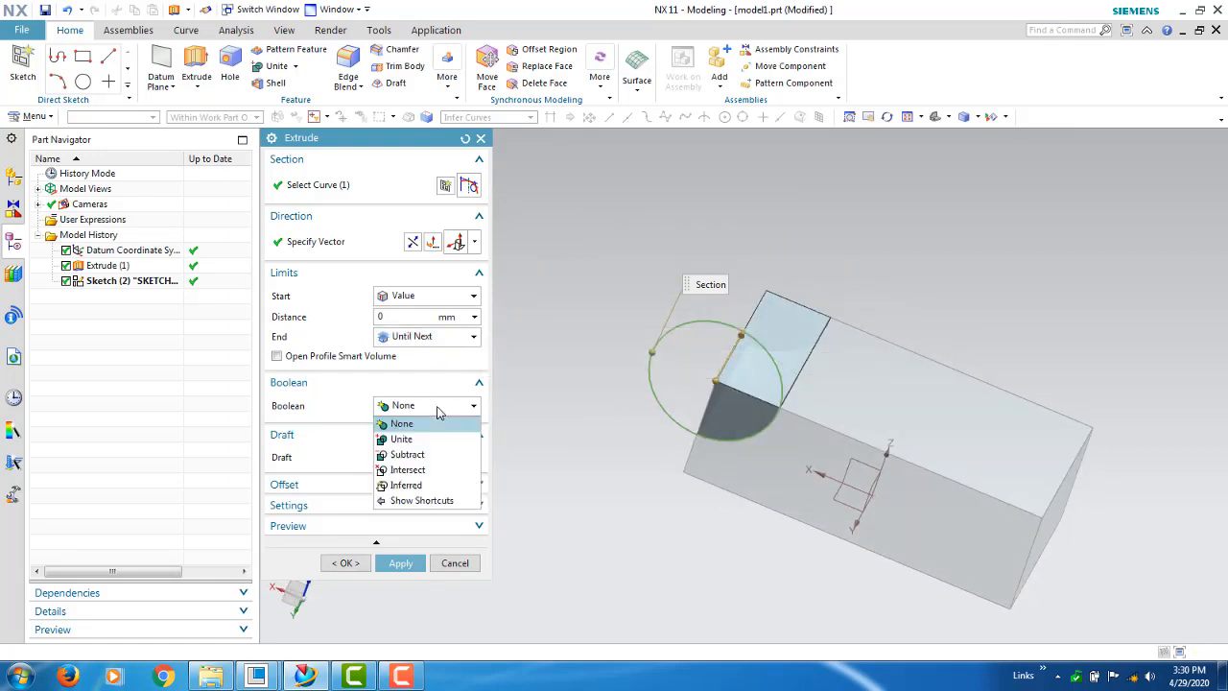
Set the end limit to Value and pull the extrusion's end to a distance of 48 mm.
left_click(425, 338)
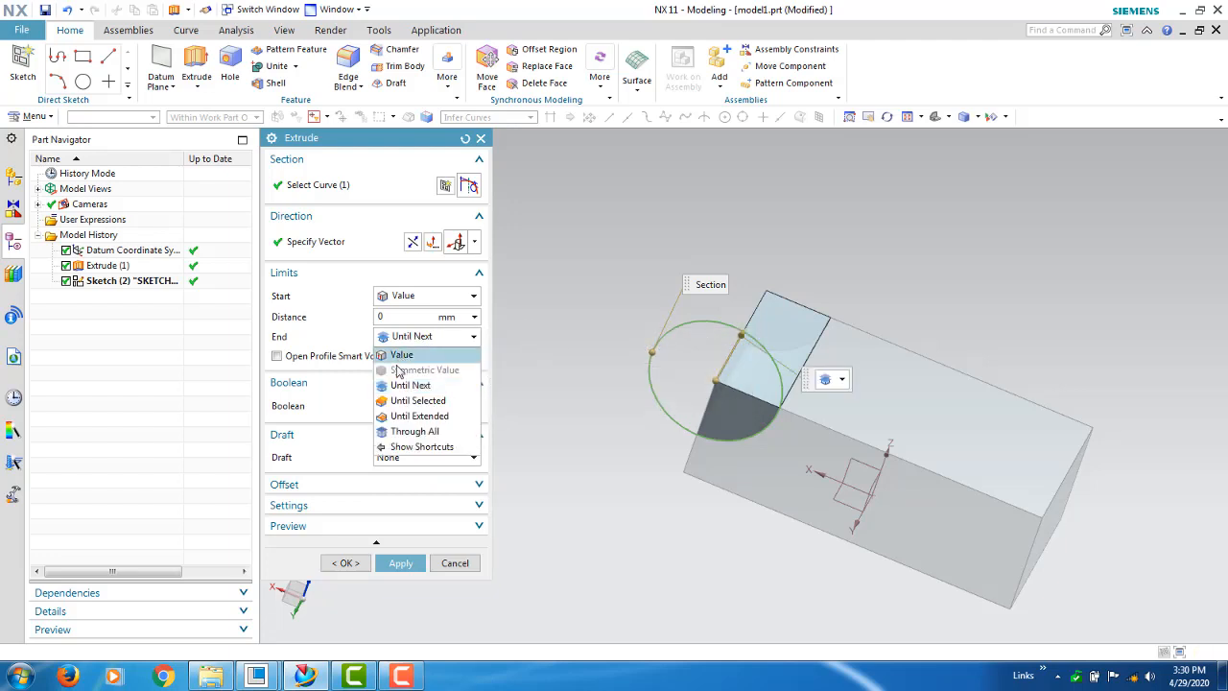
left_click(400, 355)
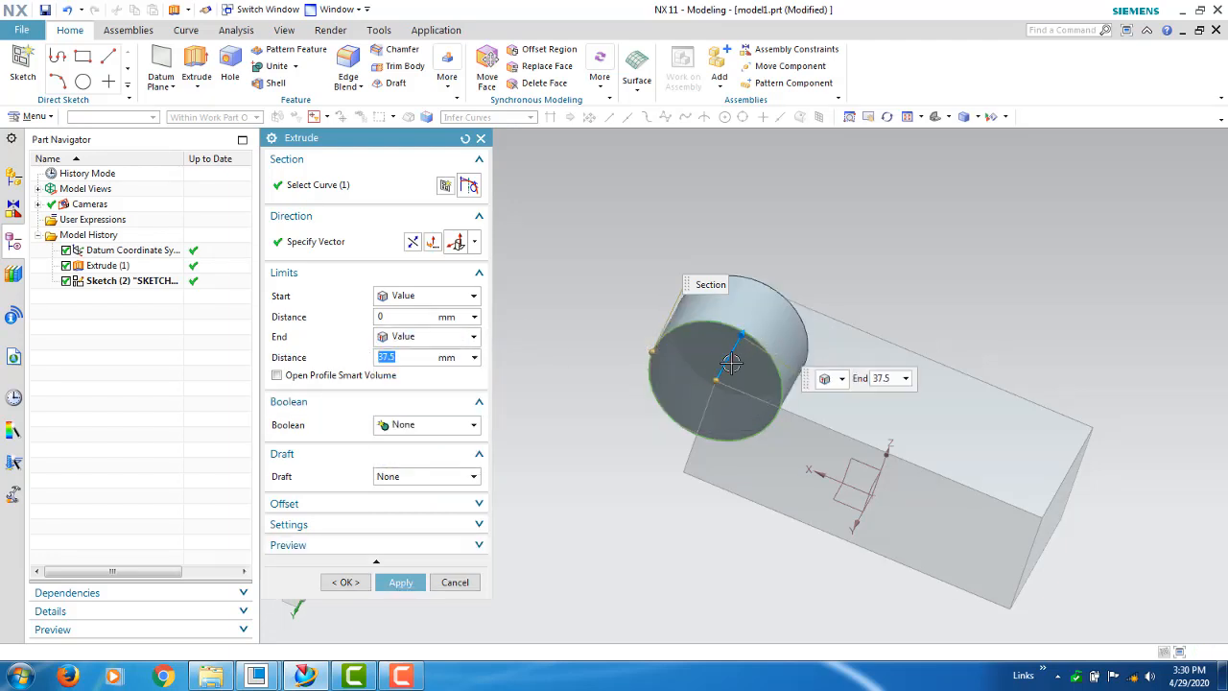
middle_click_drag(731, 362, 767, 321)
left_click_drag(768, 321, 774, 313)
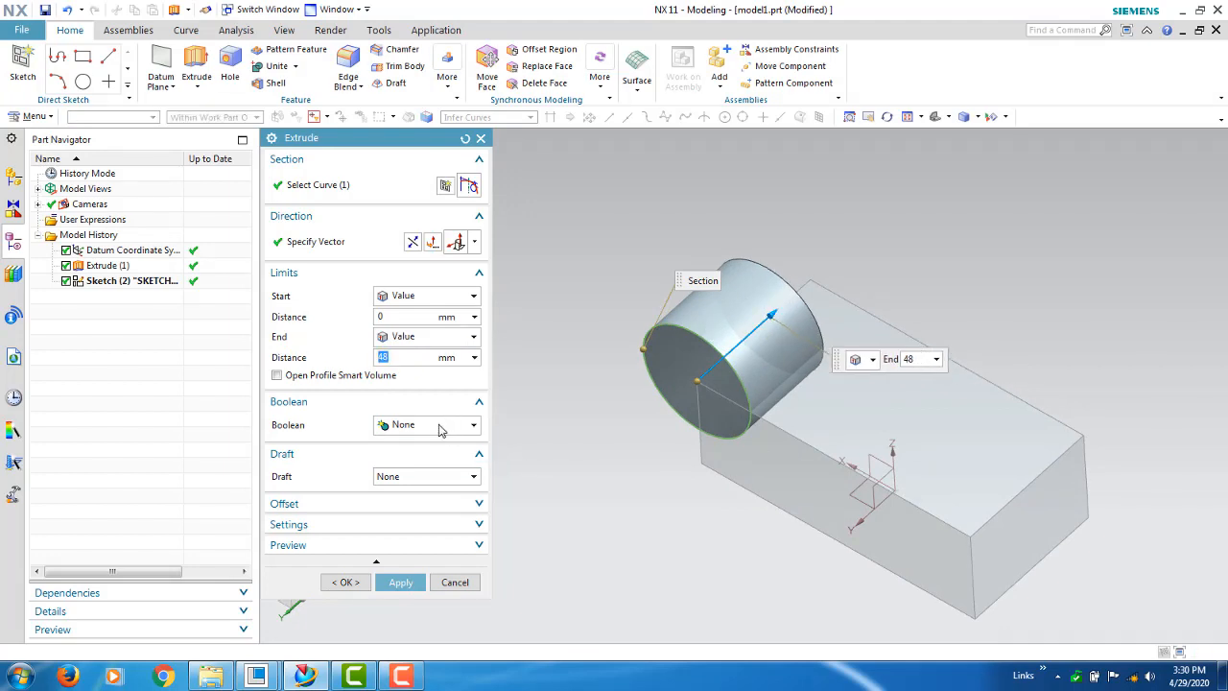
Try the Boolean option Unite on the block and switch it to Subtract.
left_click(447, 429)
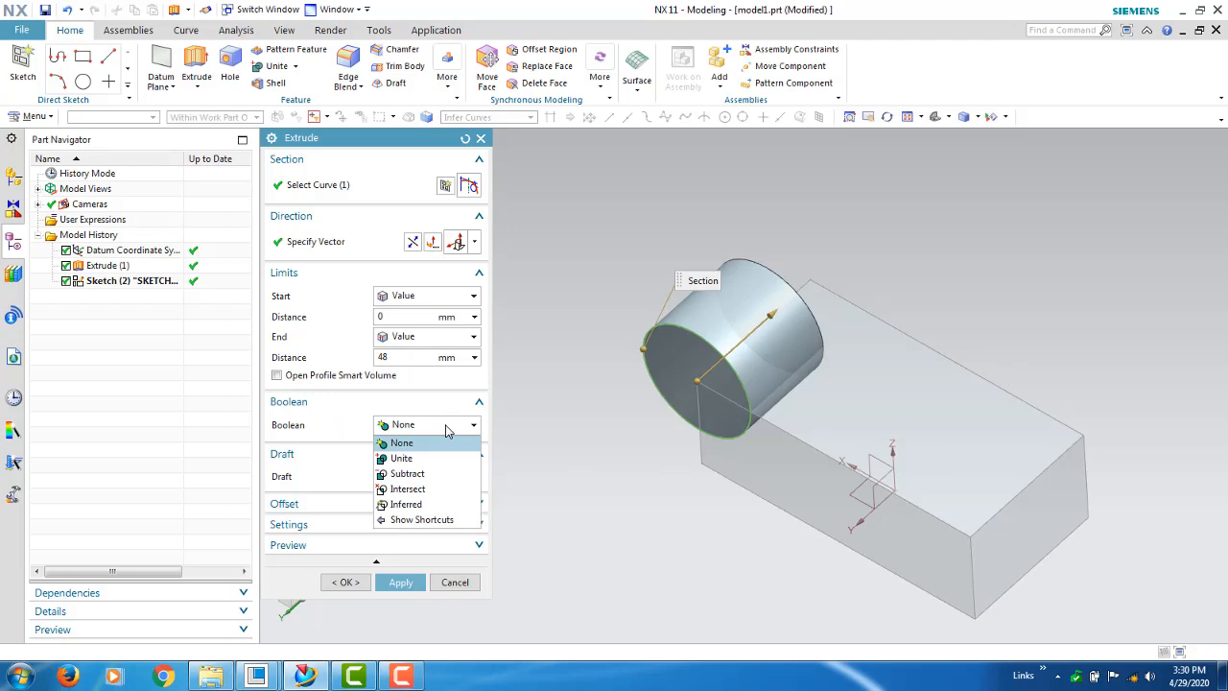
left_click(401, 459)
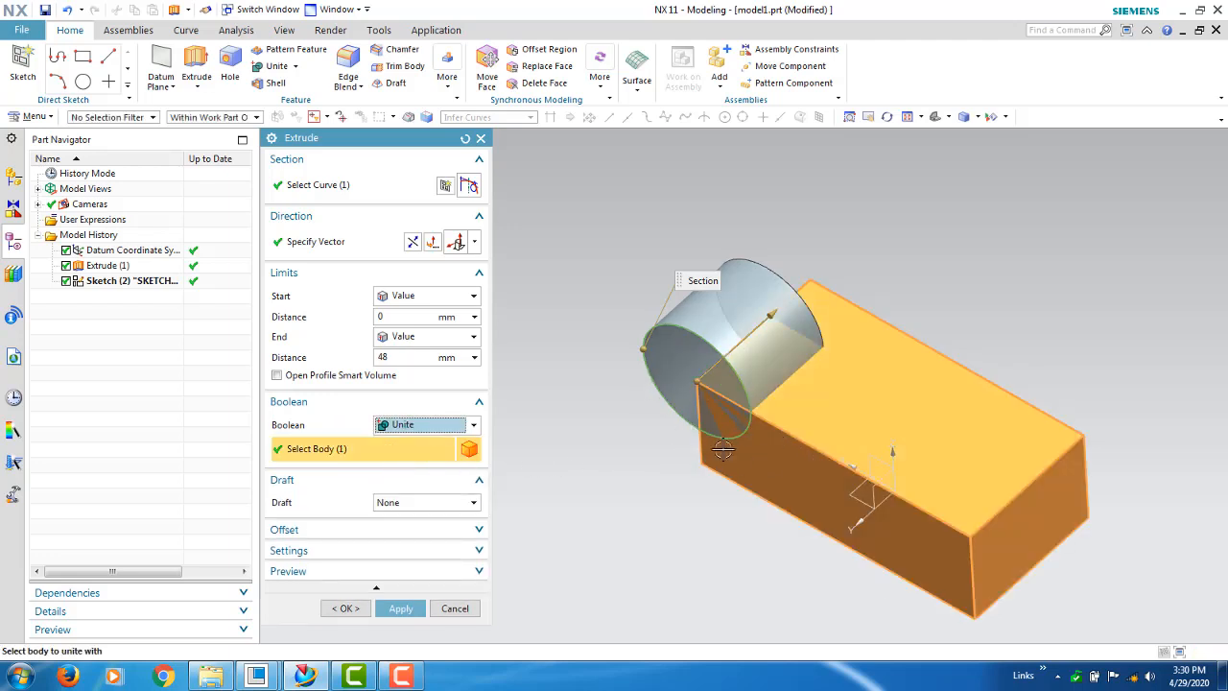
mouse_move(724, 450)
middle_mouse_down()
mouse_move(735, 494)
mouse_move(747, 443)
middle_mouse_up()
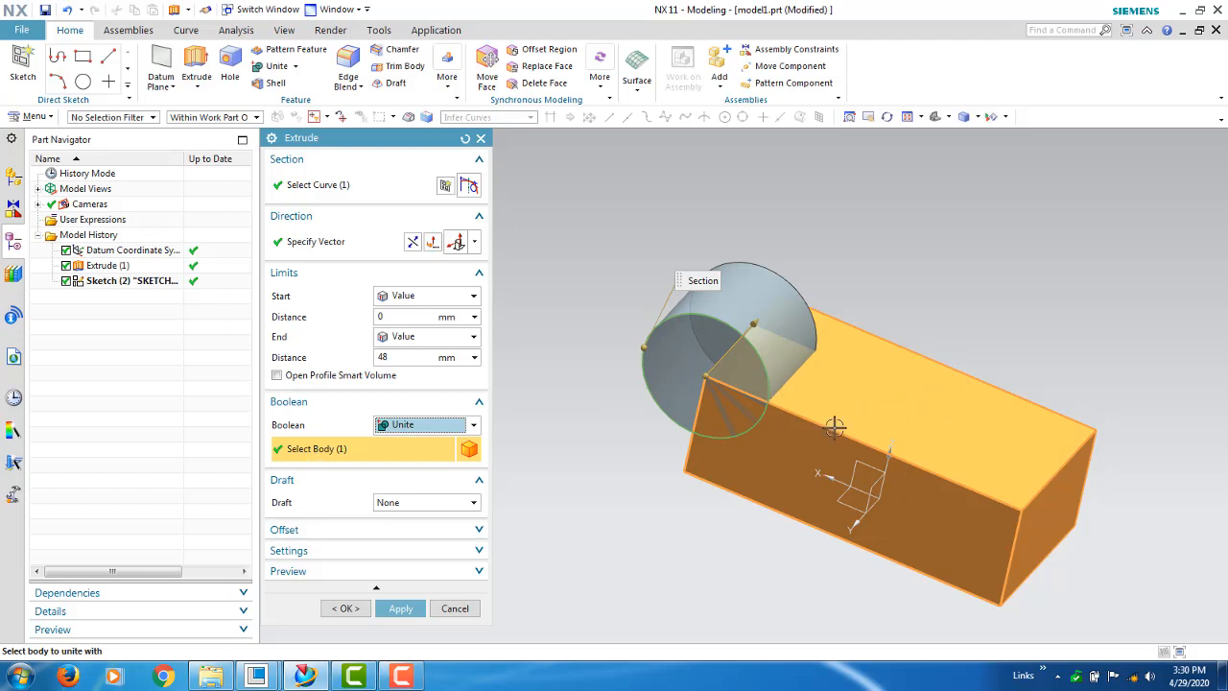
scroll(751, 397, "down", 2)
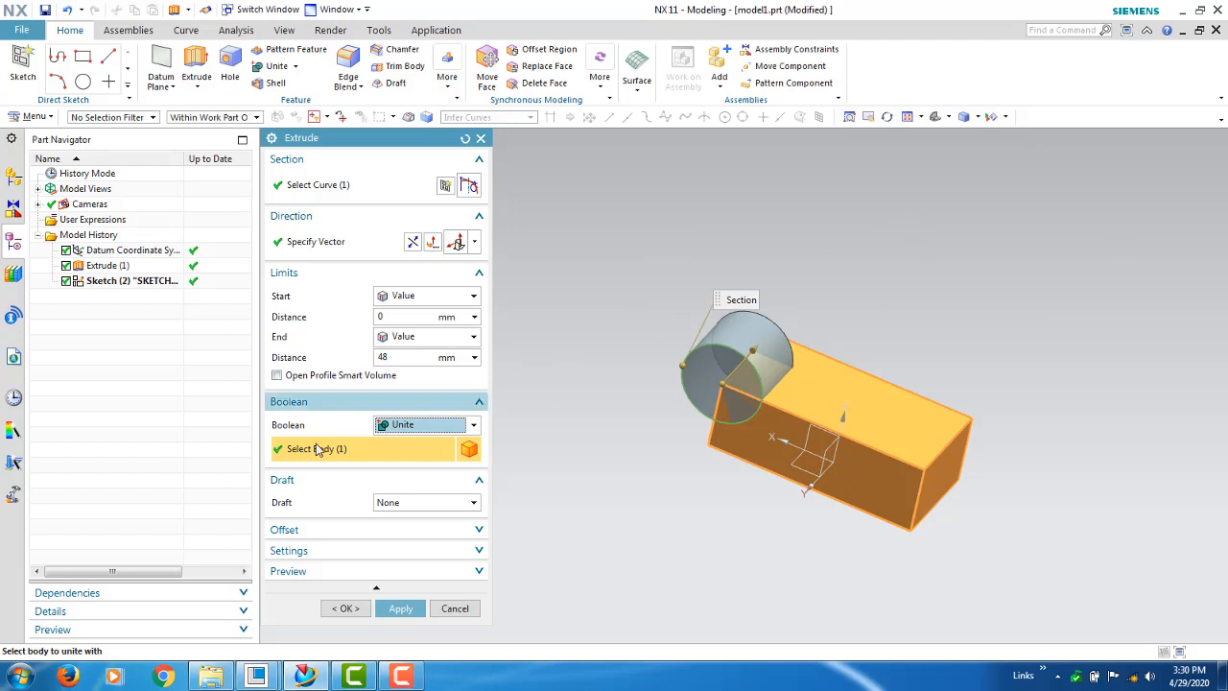
left_click(428, 427)
left_click(407, 474)
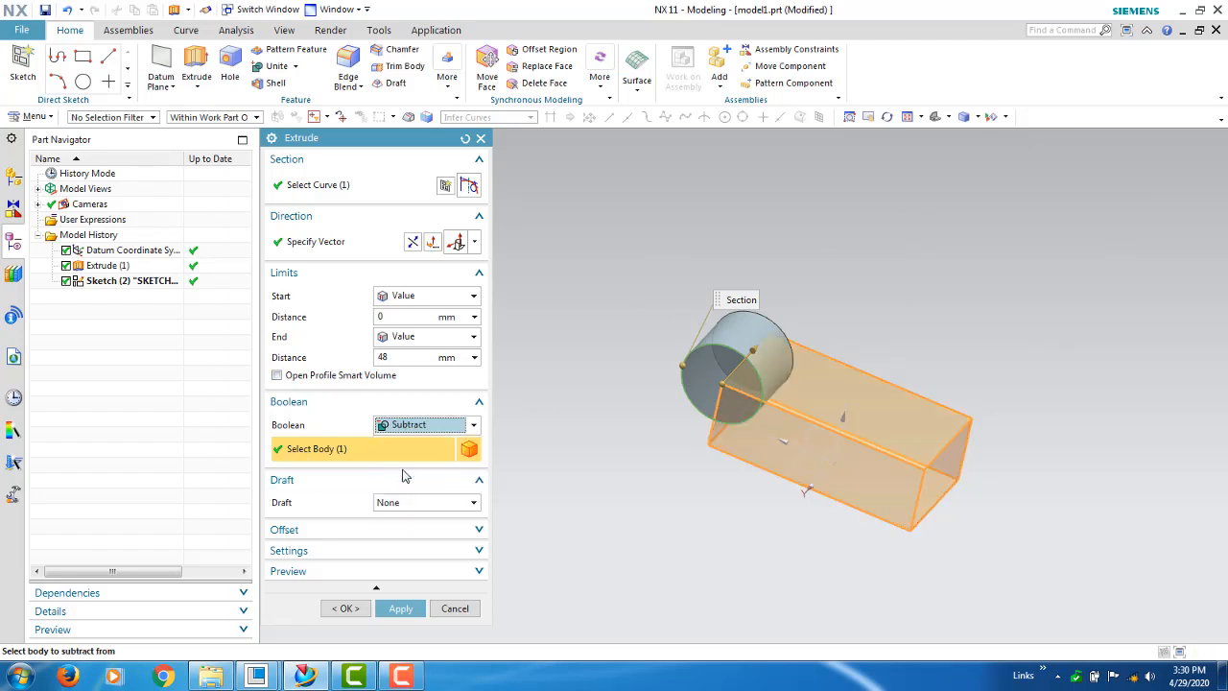
Set the Boolean back to Unite, show the result of joining cylinder and block, and undo that result.
left_click(429, 425)
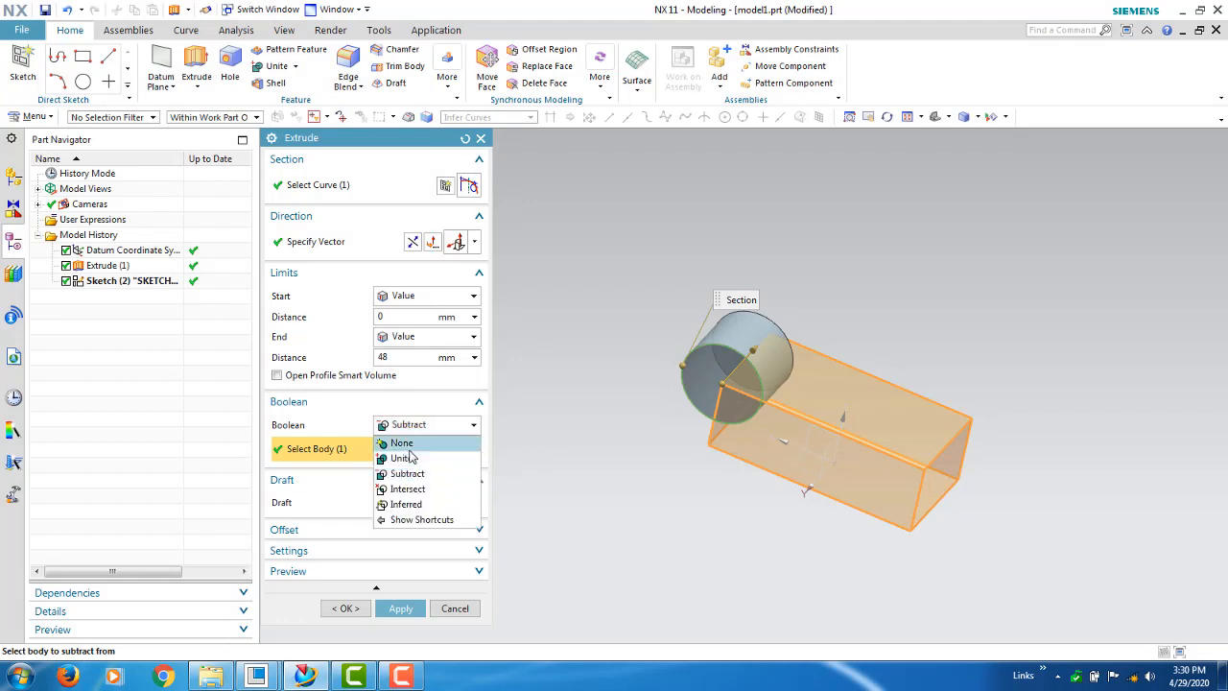
left_click(411, 458)
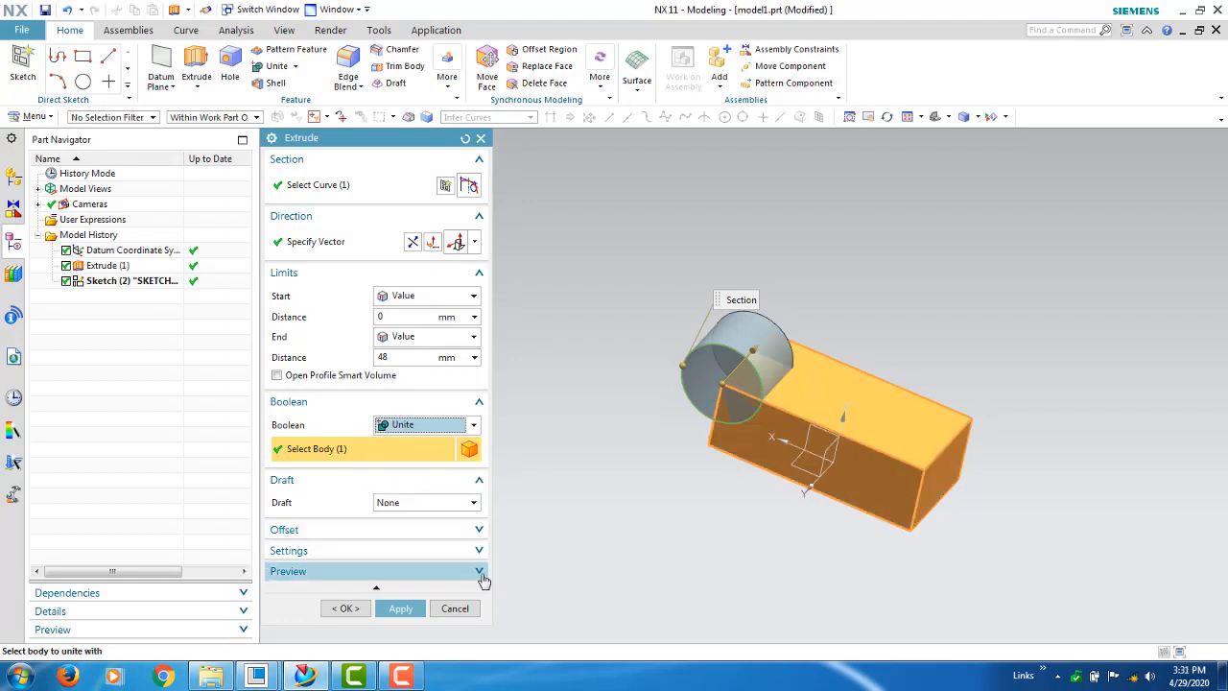
left_click(480, 574)
left_click(469, 577)
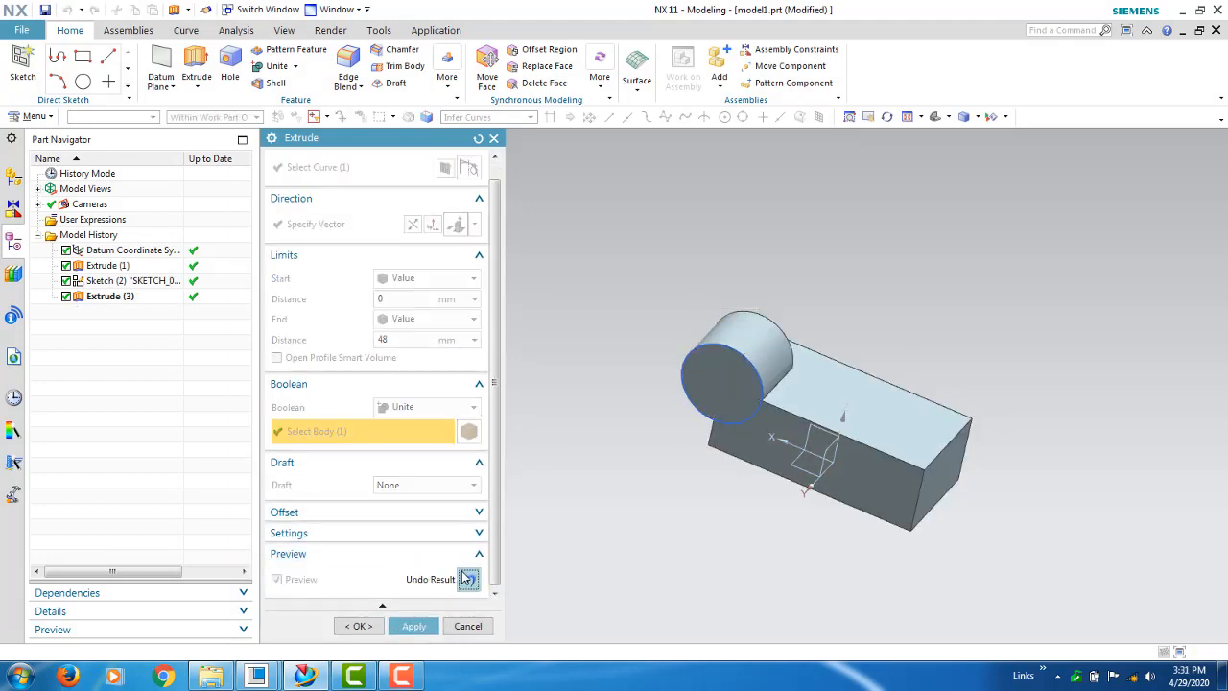
middle_click_drag(866, 345, 763, 352)
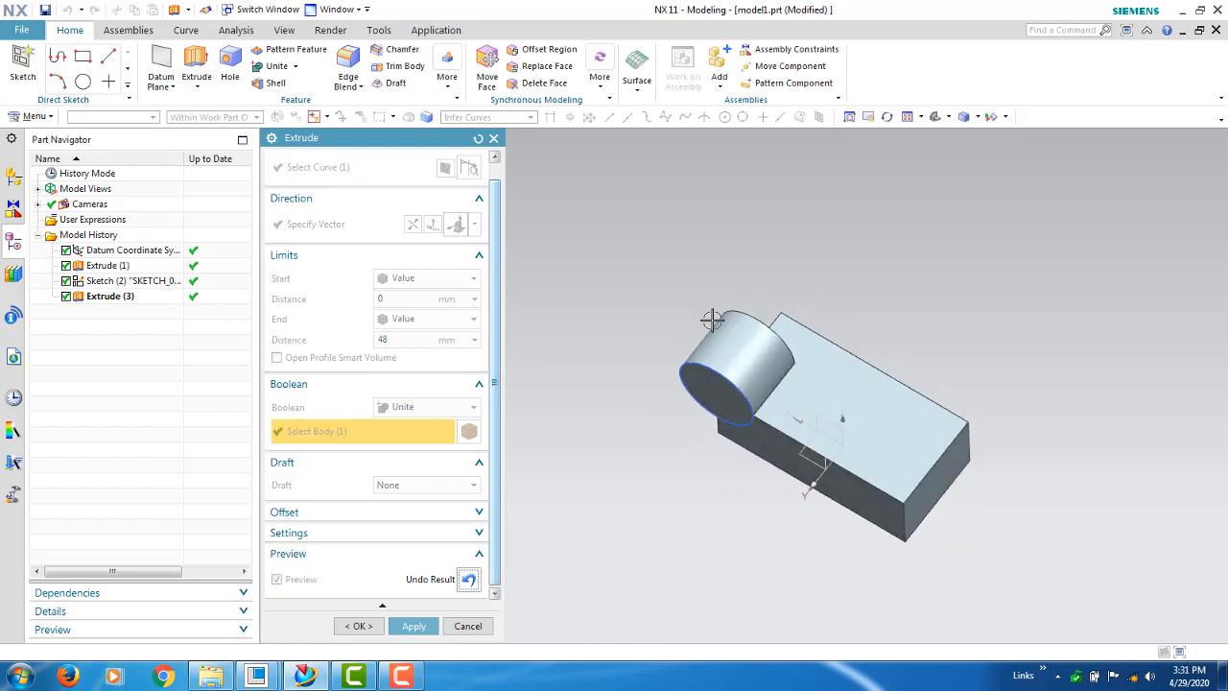
left_click(470, 584)
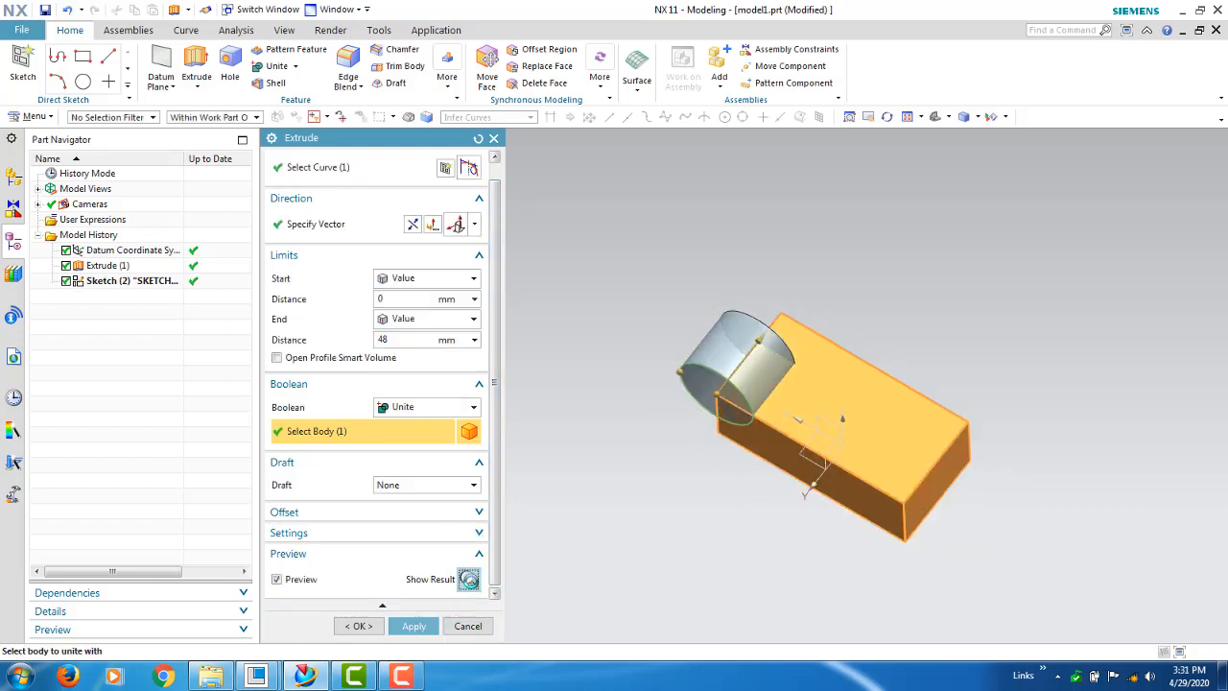
Set the Boolean to Subtract, show the result of cutting the cylinder from the block, and undo that result.
left_click(444, 408)
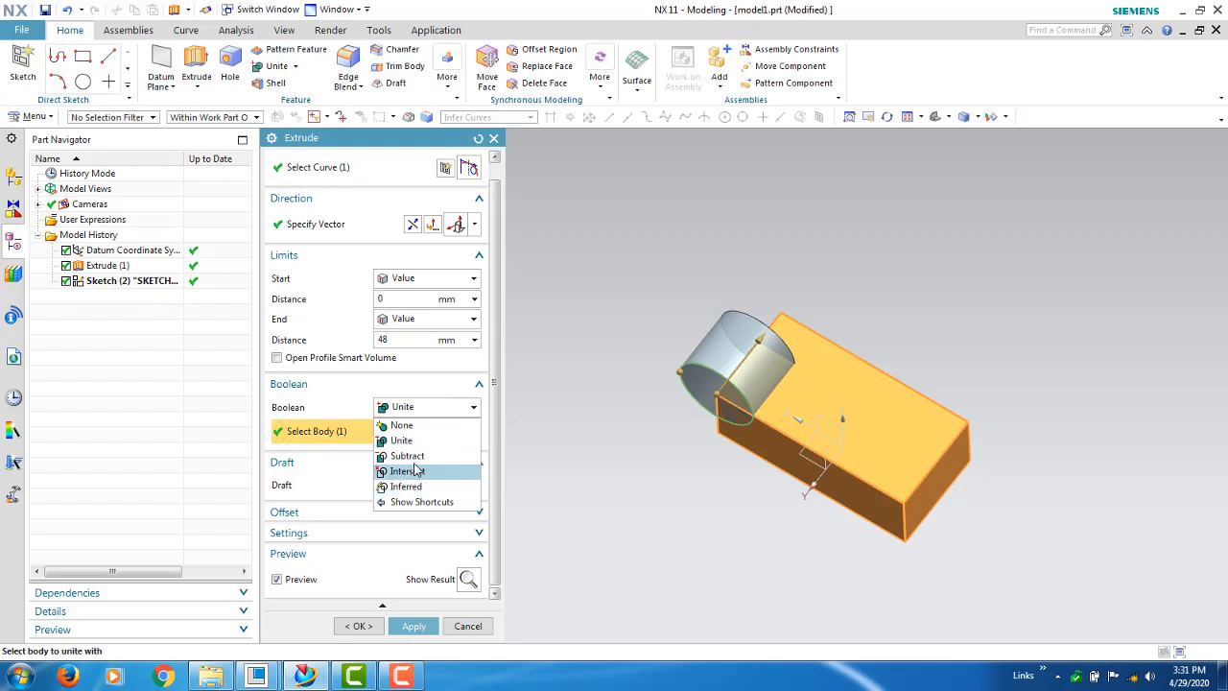
left_click(420, 455)
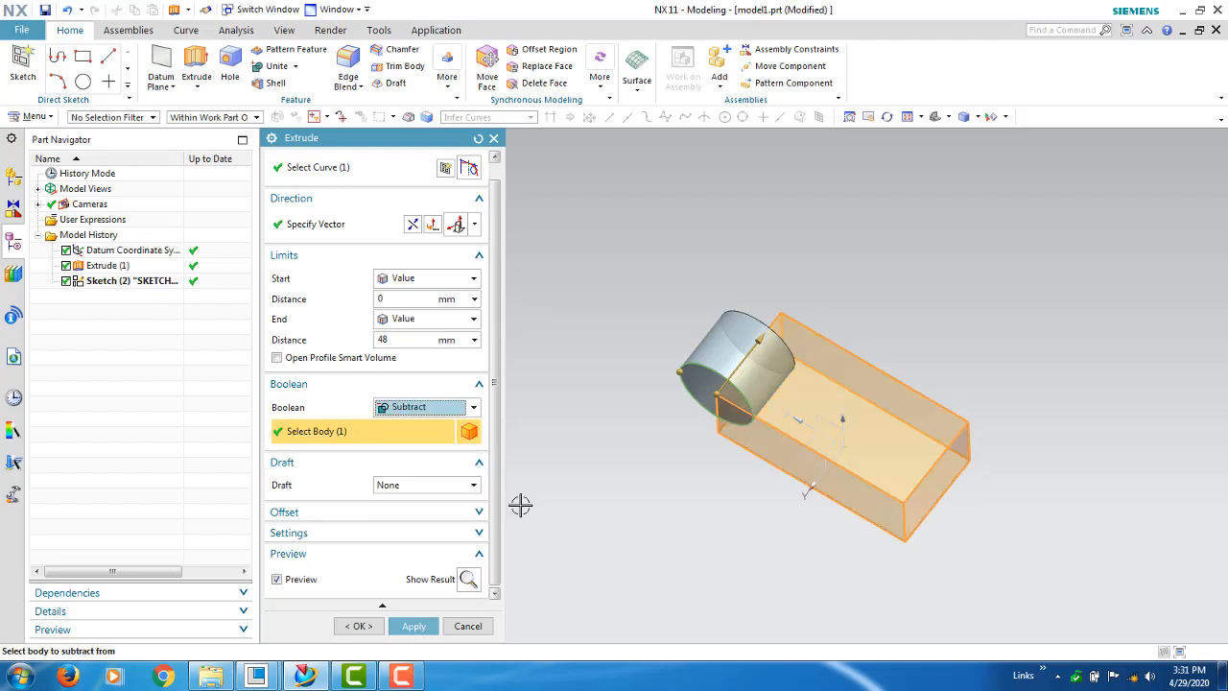
left_click(467, 579)
middle_click_drag(740, 521, 797, 432)
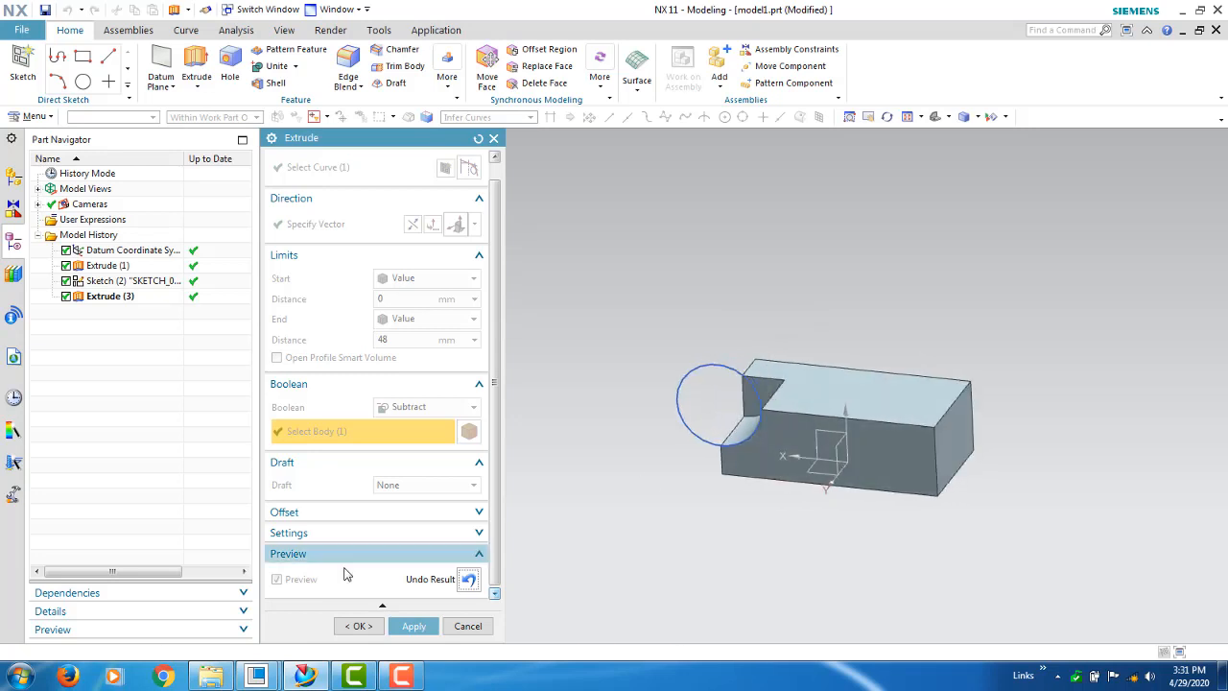
left_click(467, 579)
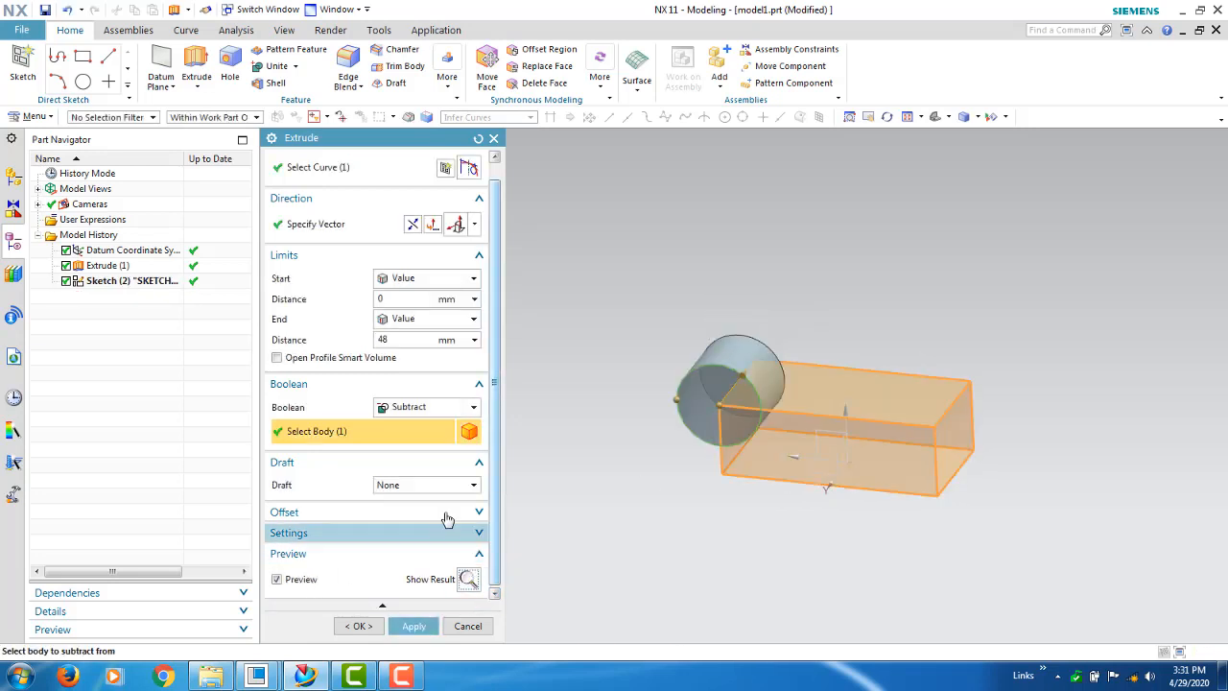
Set the Boolean to Intersect with the block, show the resulting common volume, and undo that result.
left_click(423, 407)
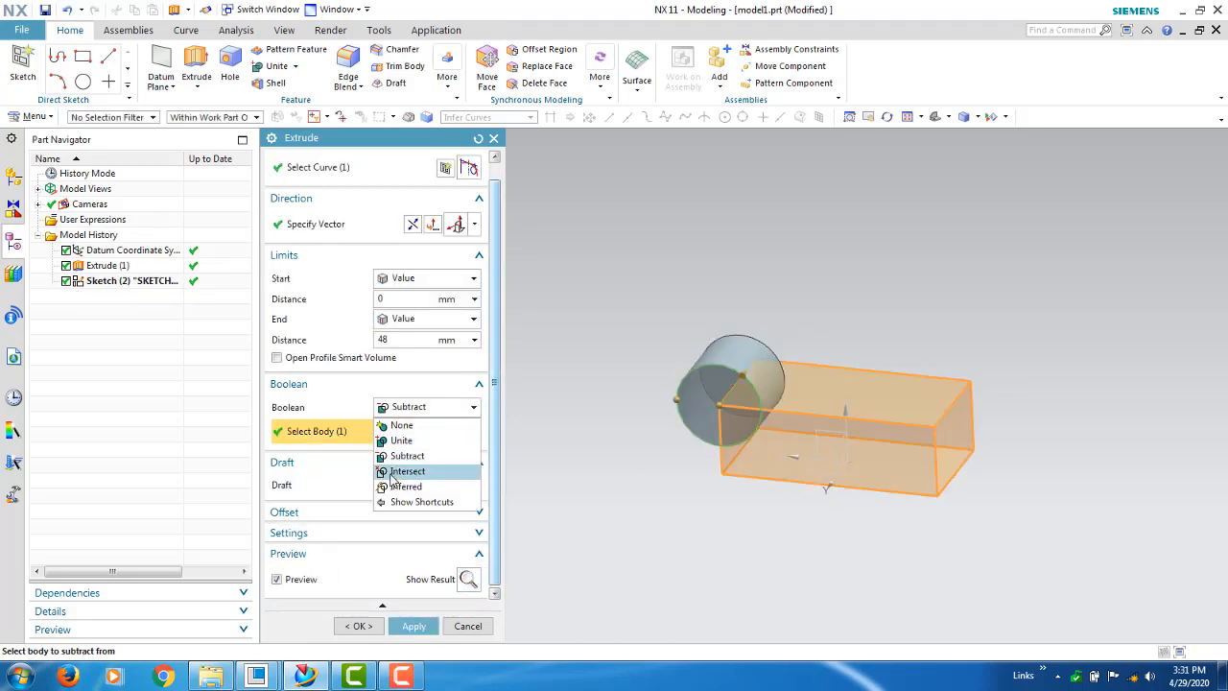
left_click(407, 471)
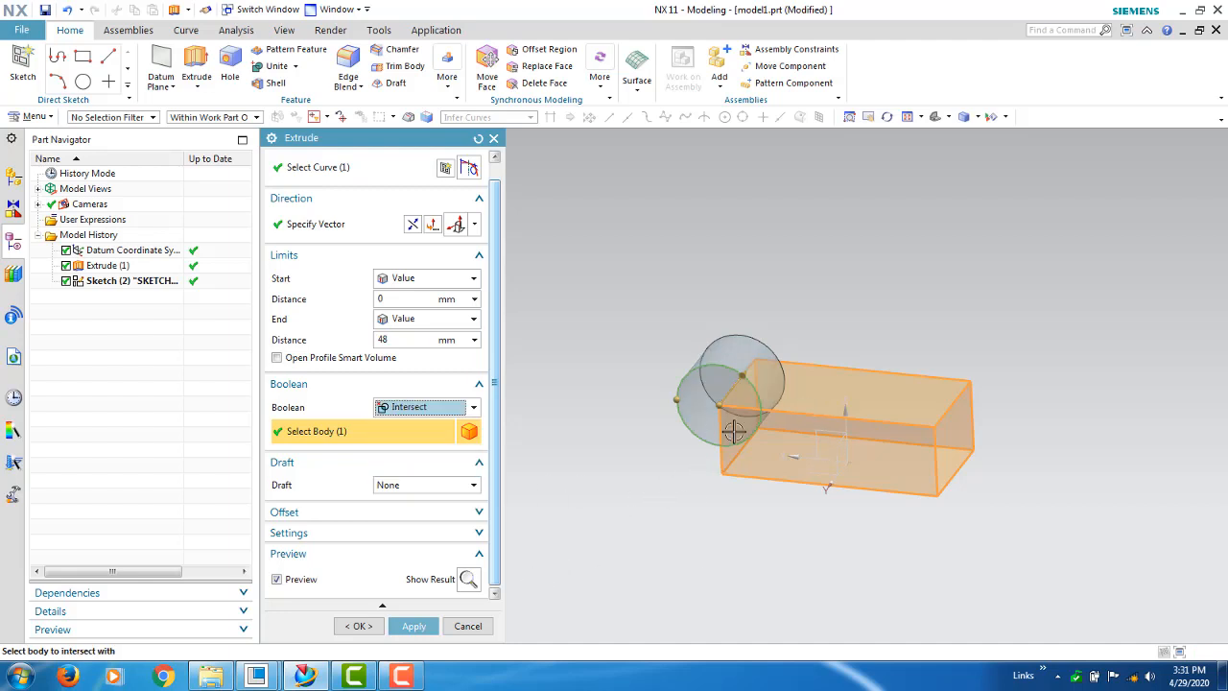
scroll(754, 399, "up", 2)
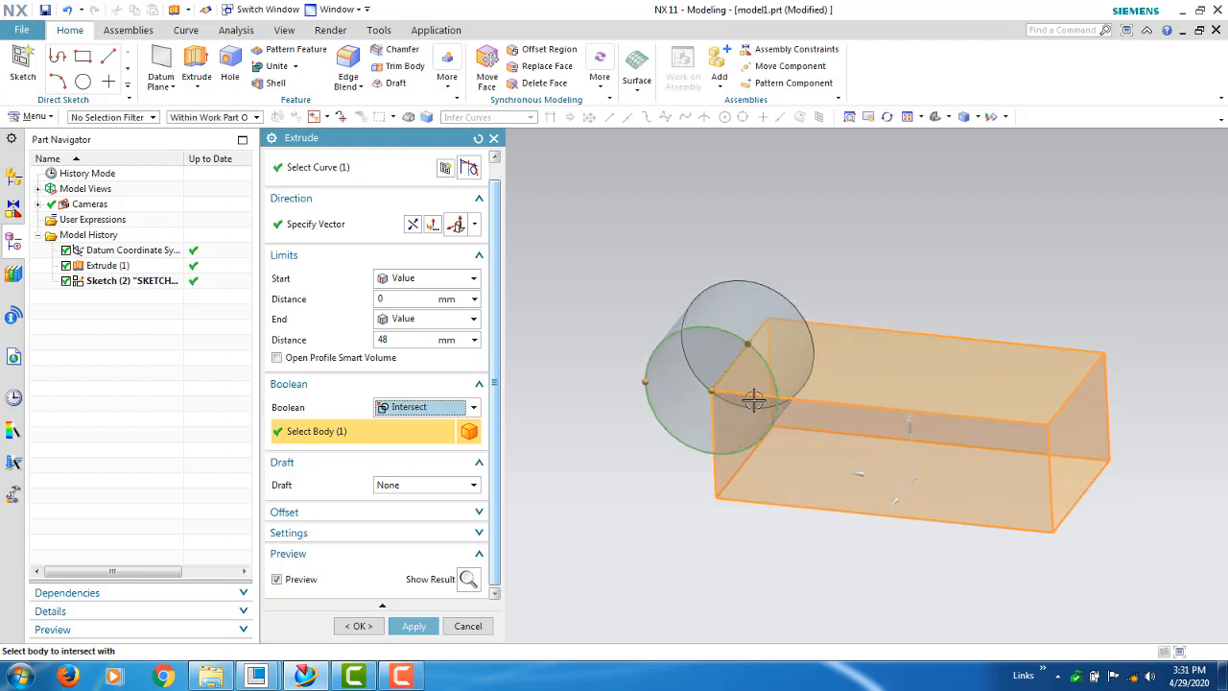
left_click(467, 579)
middle_click_drag(787, 486, 730, 468)
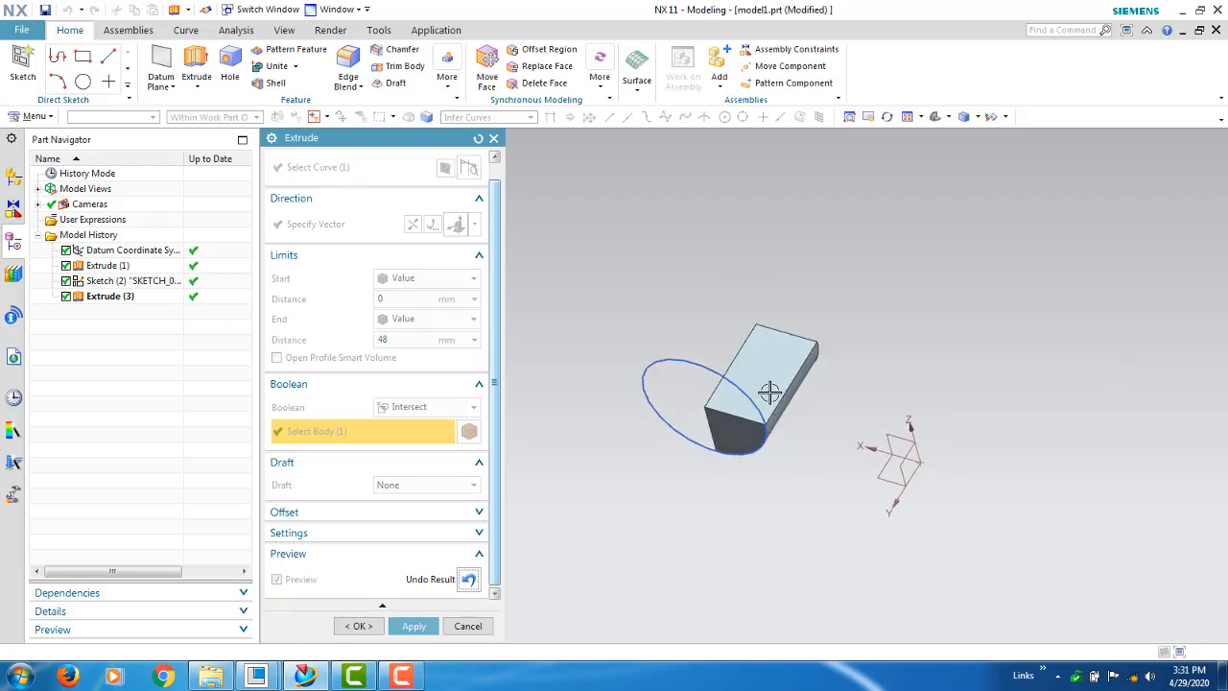
left_click(467, 579)
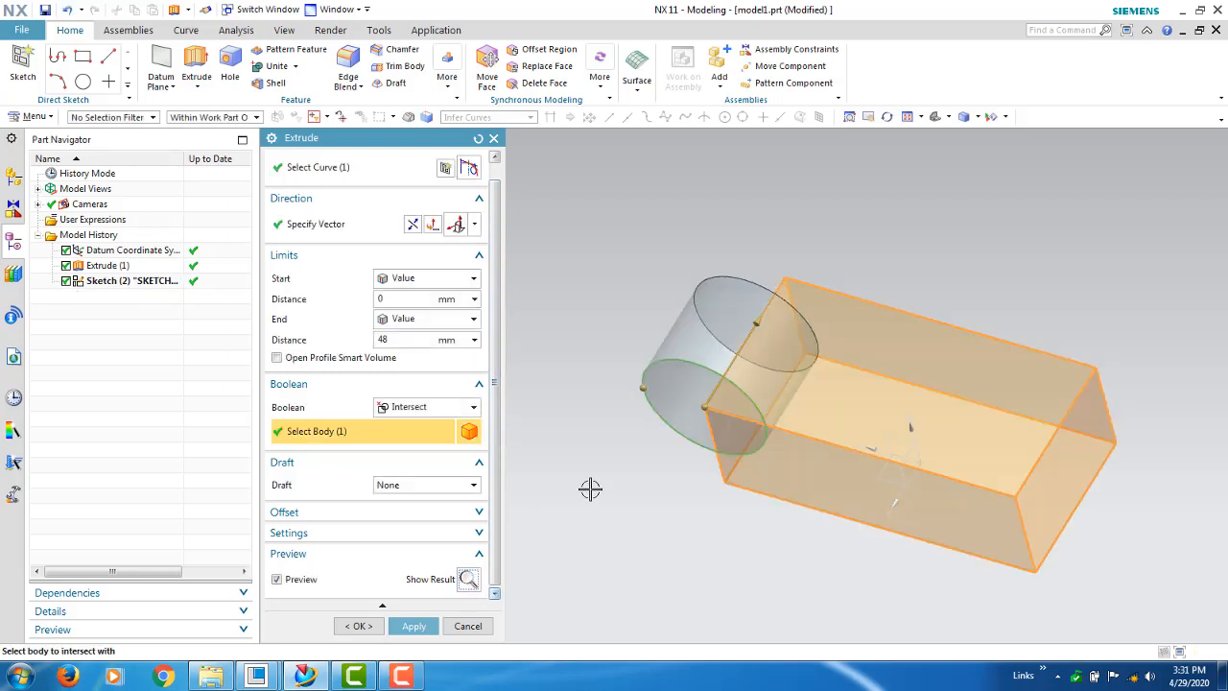
scroll(642, 491, "up", 2)
scroll(669, 506, "down", 5)
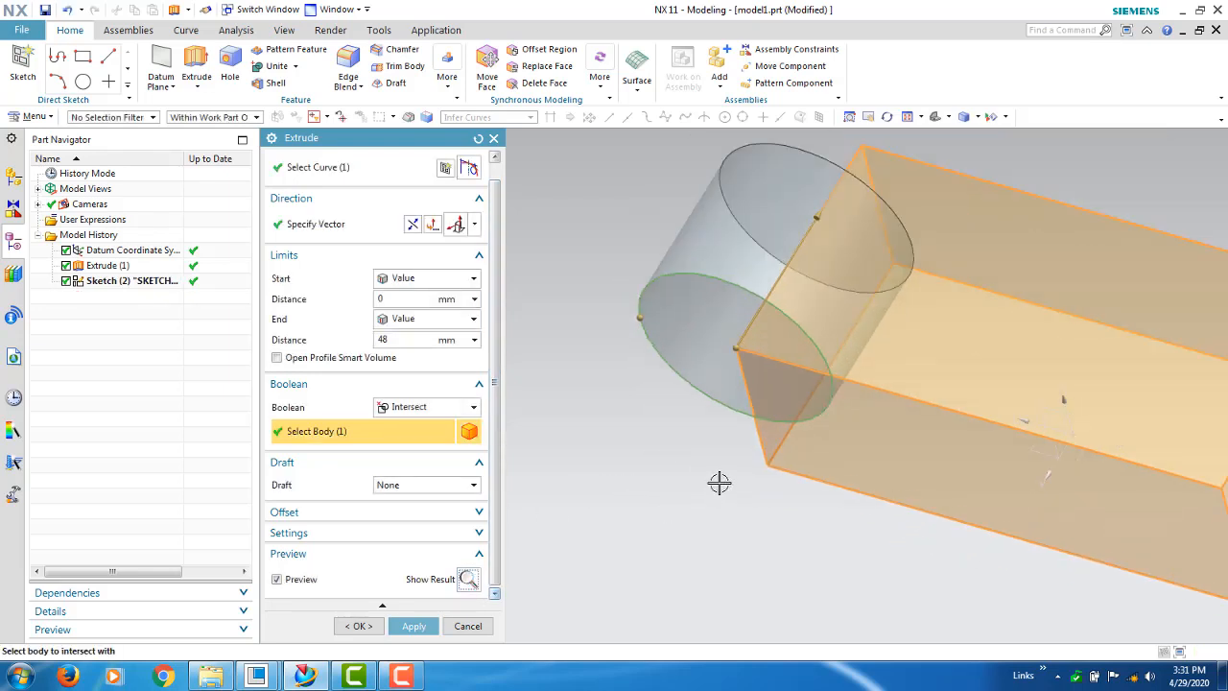
middle_click_drag(721, 483, 758, 492)
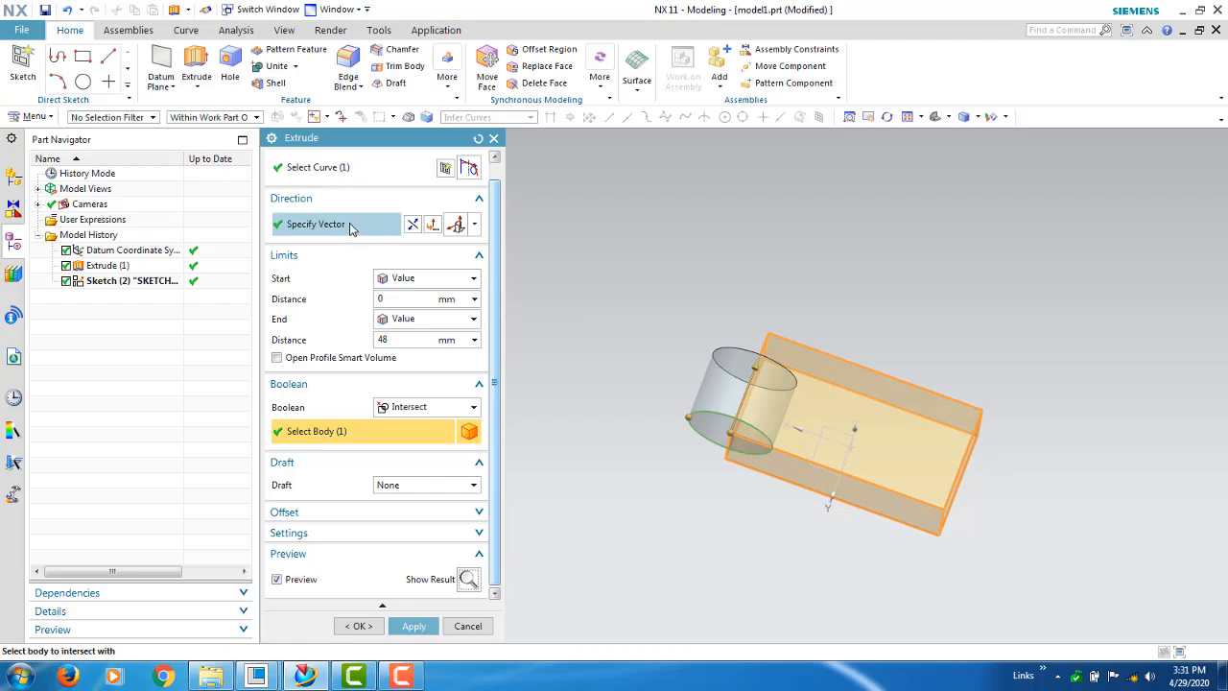
left_click(402, 676)
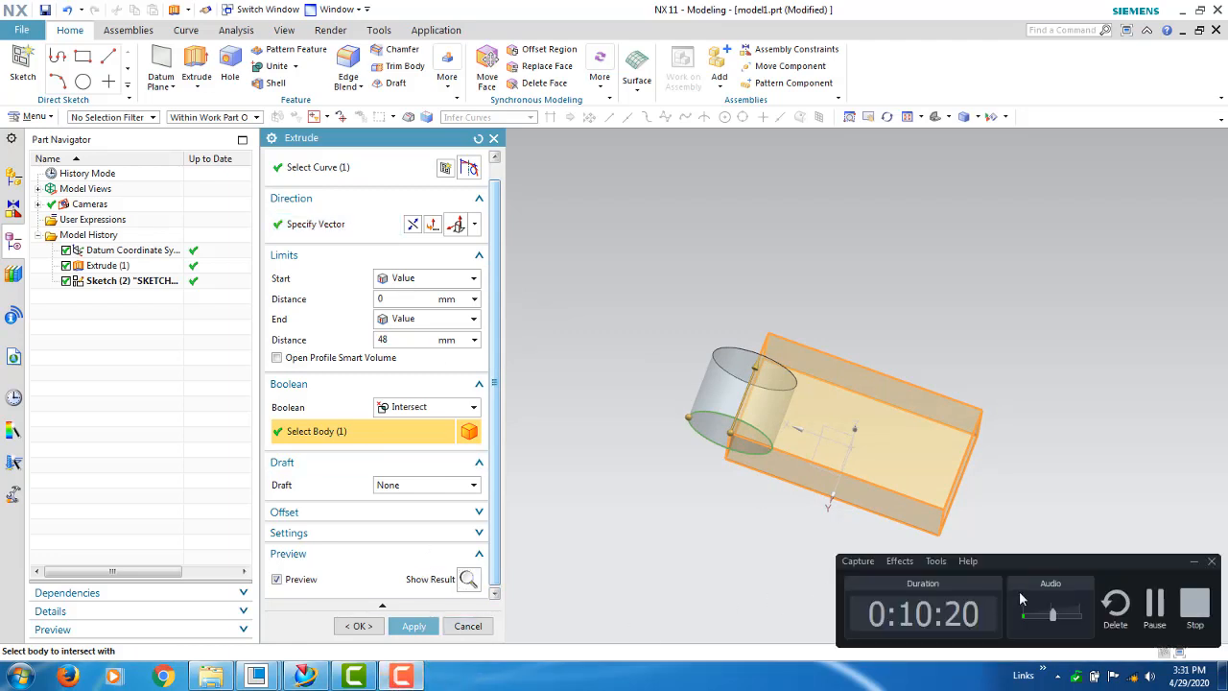
left_click(1154, 603)
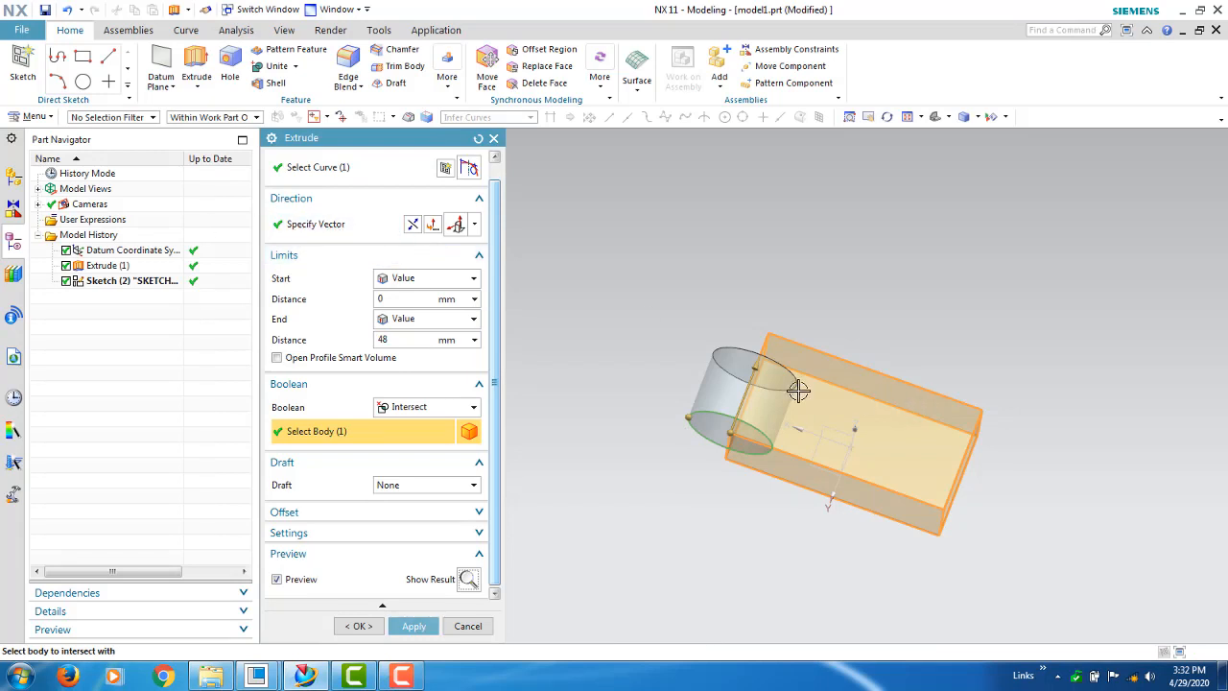
middle_click_drag(796, 389, 858, 430)
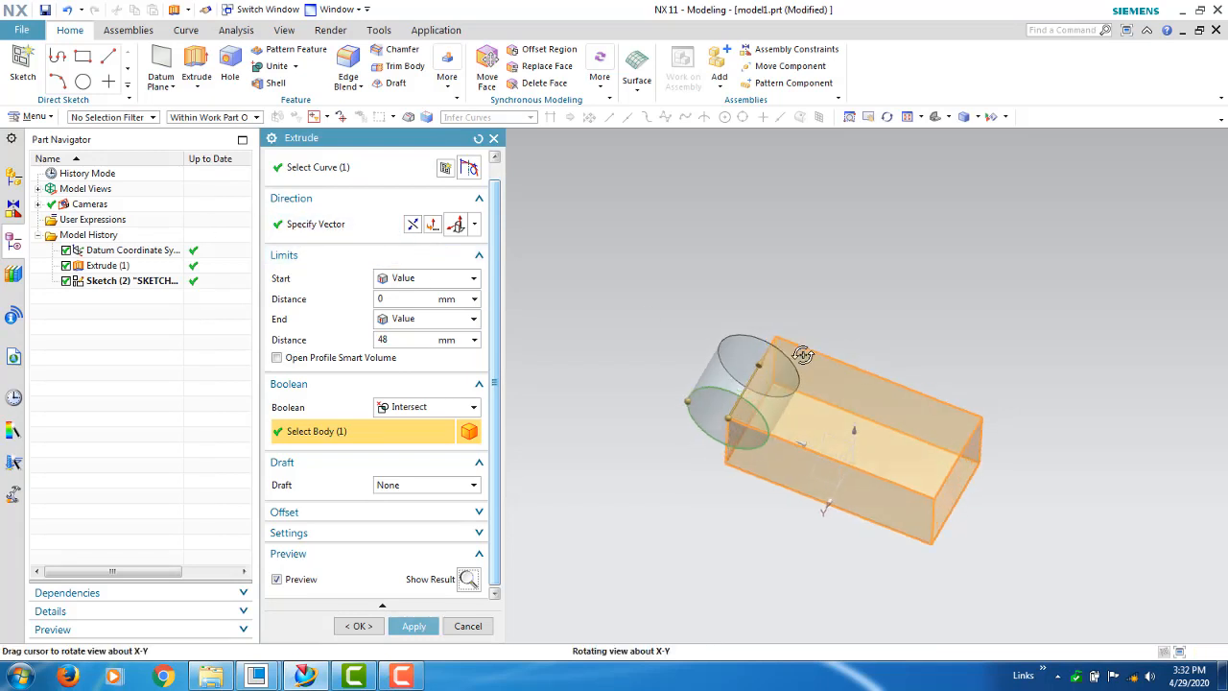
left_click(473, 225)
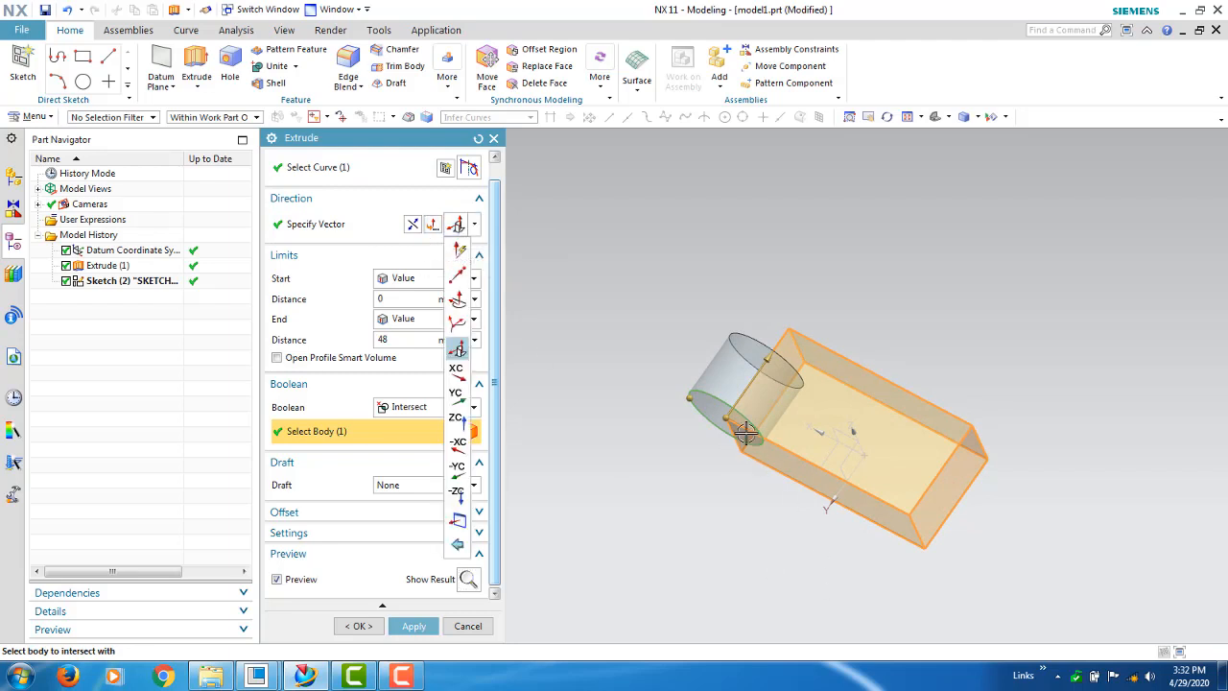
left_click(707, 437)
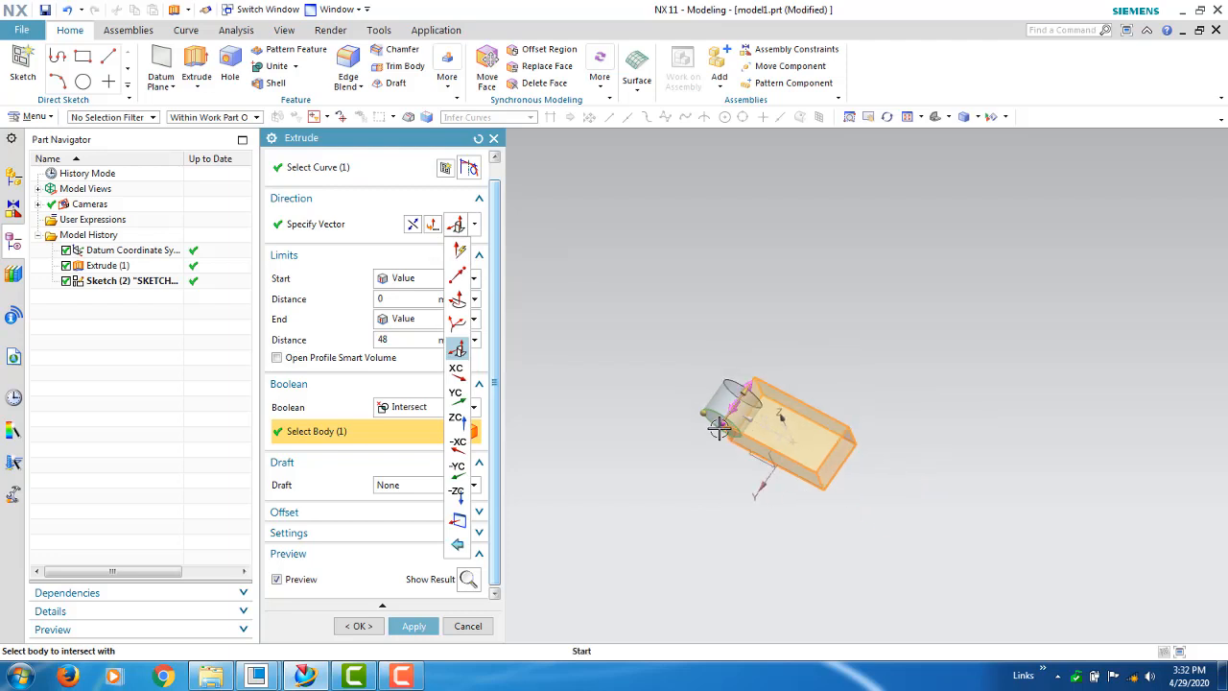
left_click(412, 227)
left_click(412, 226)
left_click(475, 227)
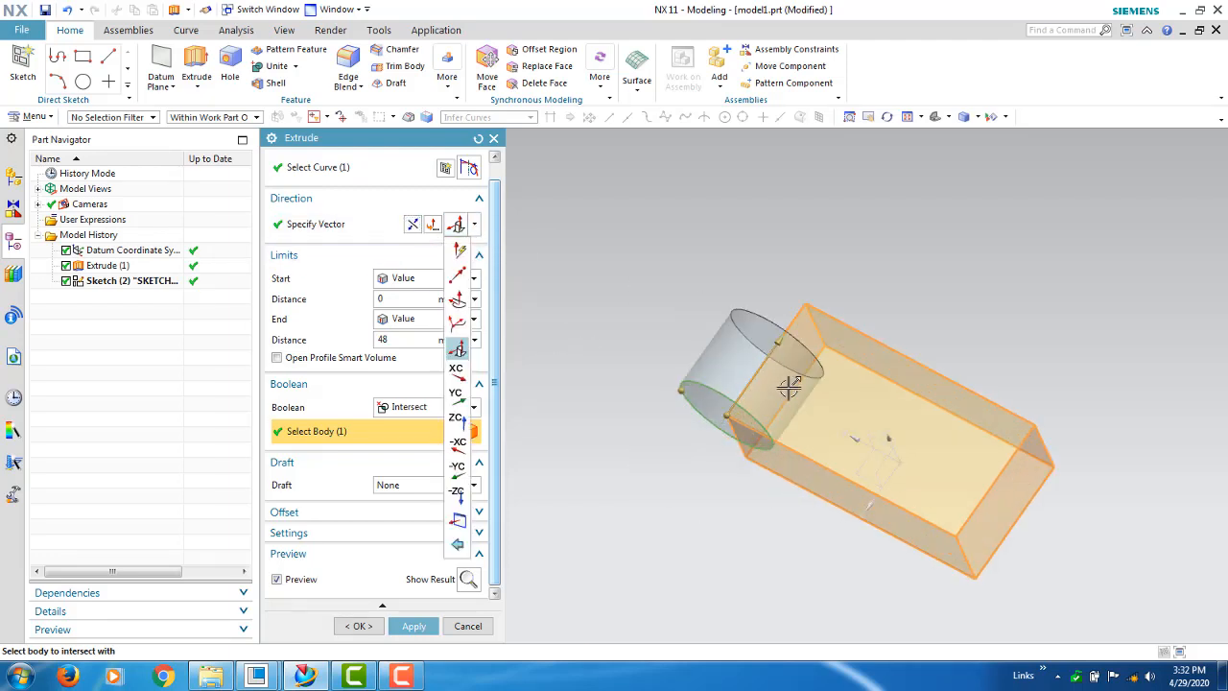
mouse_move(784, 394)
middle_mouse_down()
mouse_move(816, 379)
mouse_move(787, 389)
middle_mouse_up()
Define the extrusion direction by Two Points, from the block's lower corner below the circle's centre to the diagonally opposite upper corner.
left_click_drag(436, 142, 373, 52)
left_click(411, 135)
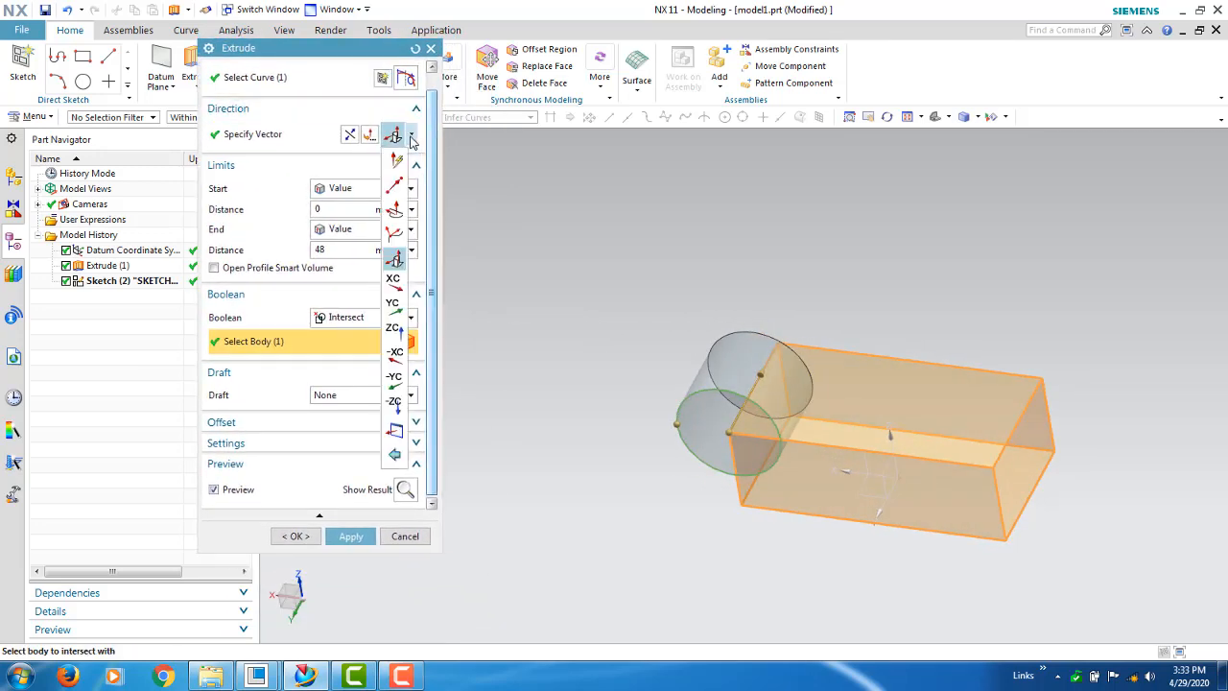
left_click(395, 185)
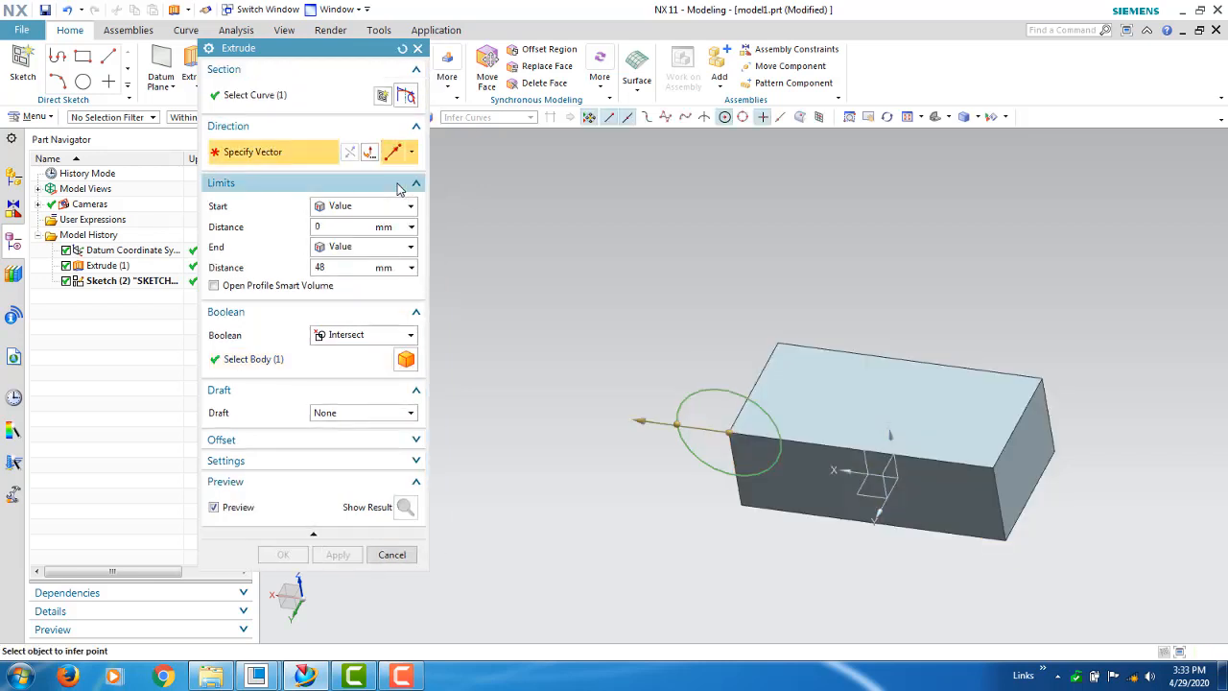
left_click(731, 432)
scroll(770, 437, "up", 1)
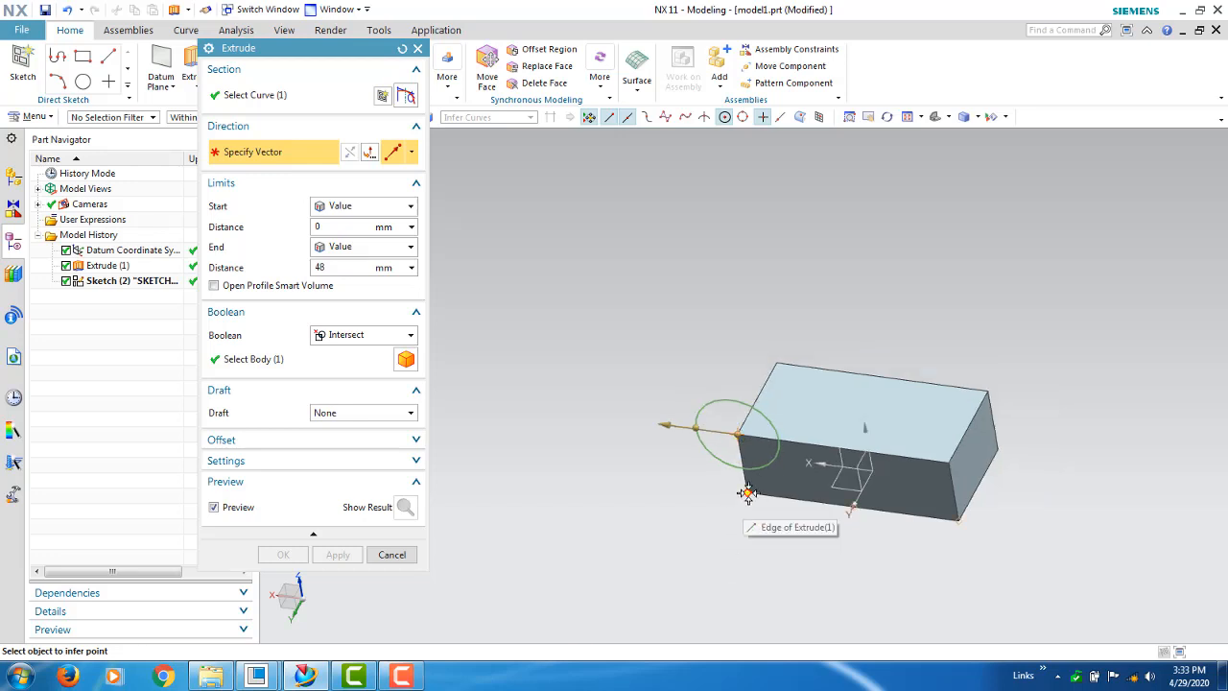
left_click(747, 493)
left_click(992, 392)
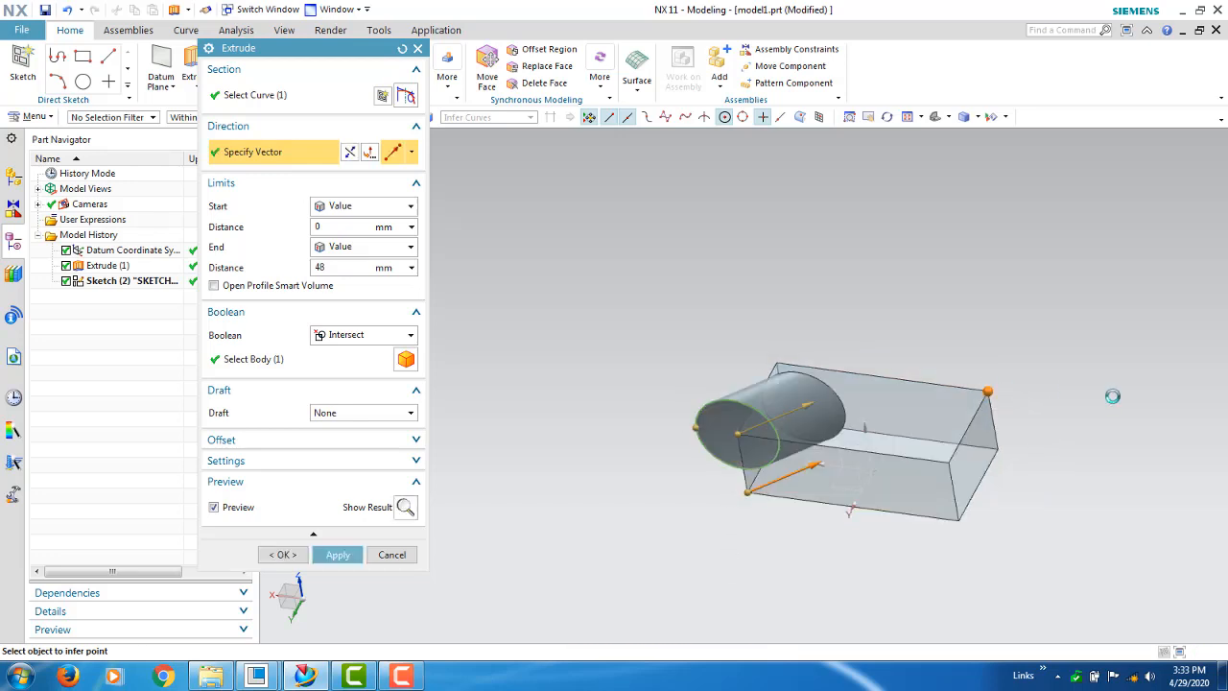
middle_click_drag(1016, 453, 780, 457)
scroll(779, 457, "down", 2)
scroll(803, 437, "up", 5)
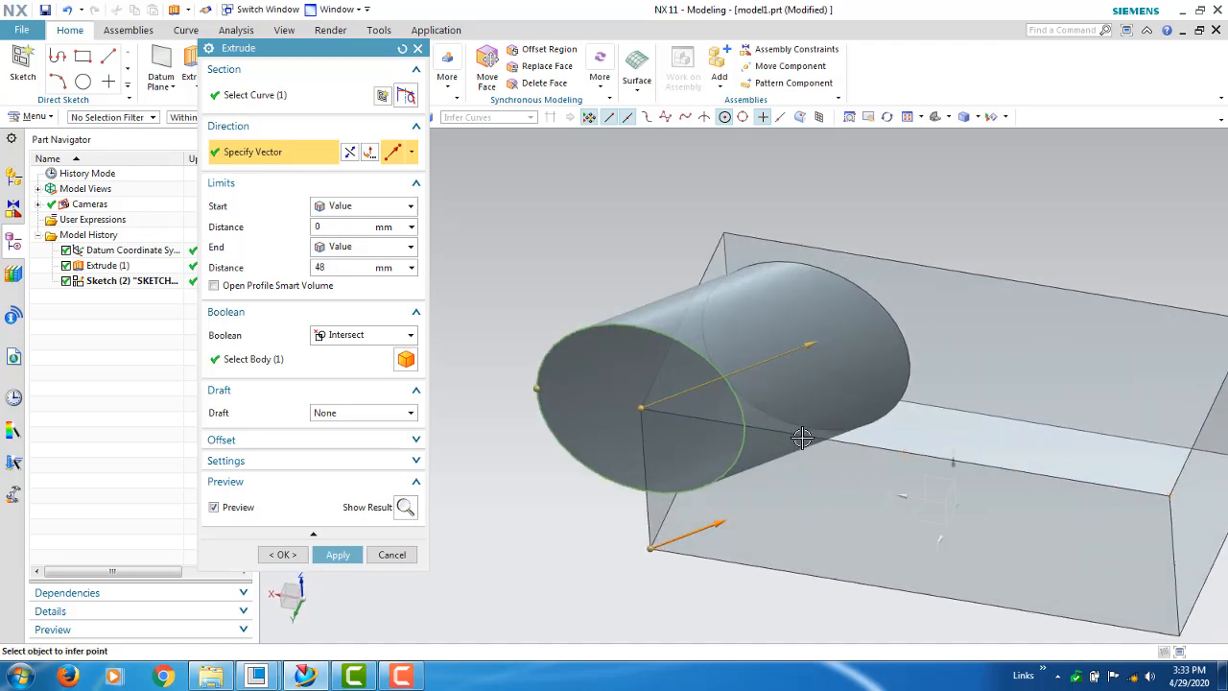
Set the extrusion direction to an inferred vector along the Y axis and reverse it so the cylinder runs along the block's side.
left_click(409, 157)
left_click(393, 178)
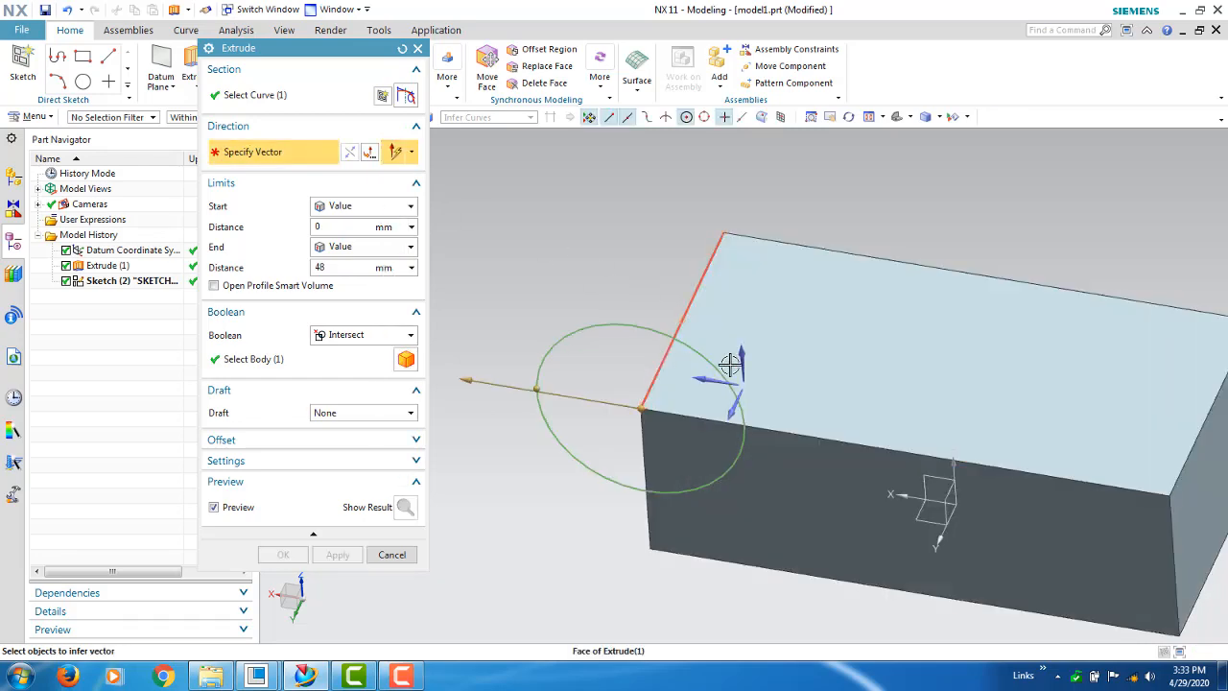
left_click(726, 408)
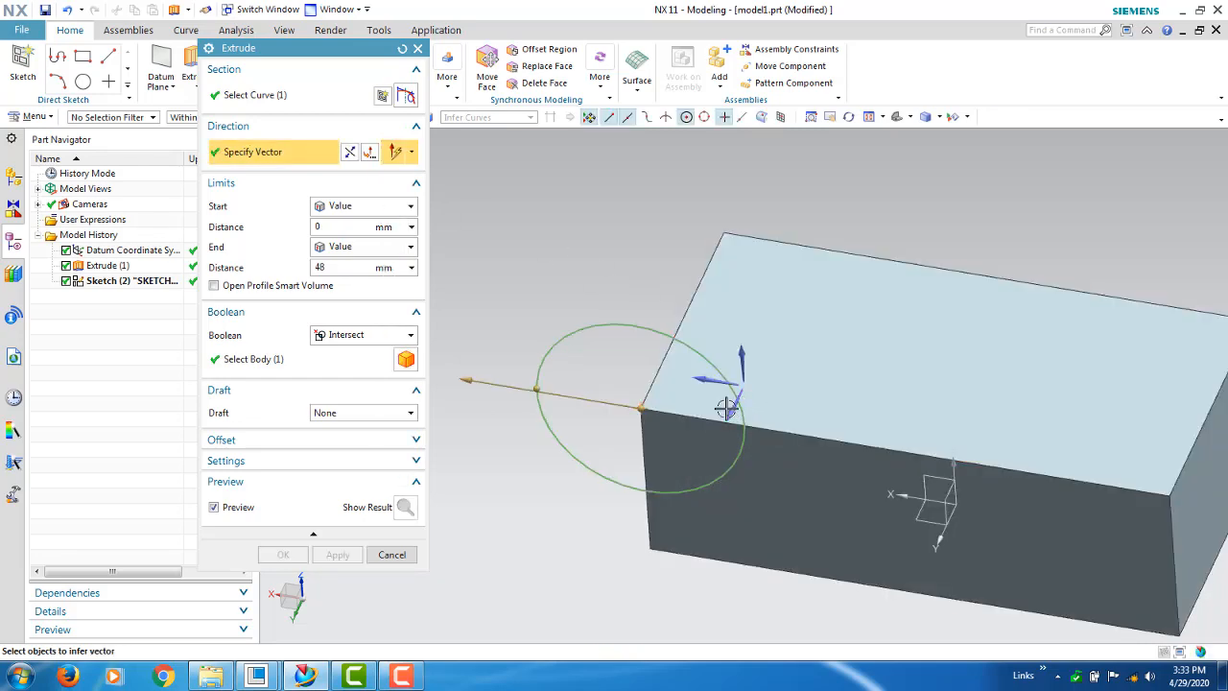
left_click(350, 154)
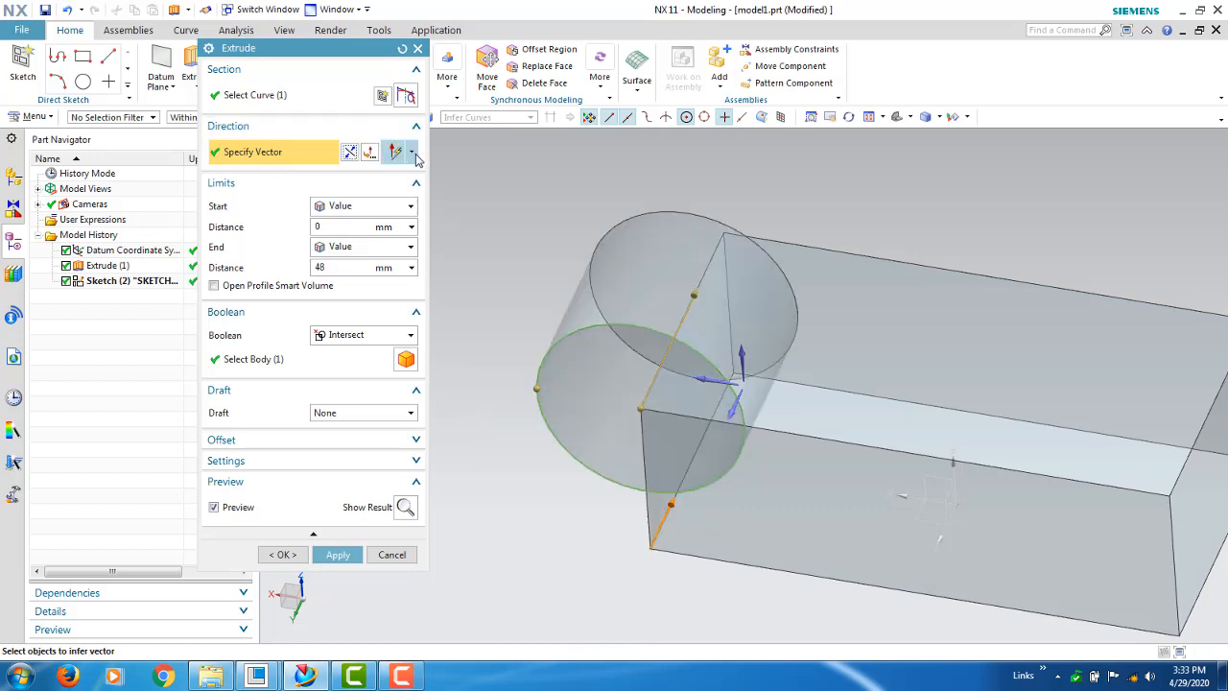
left_click(409, 153)
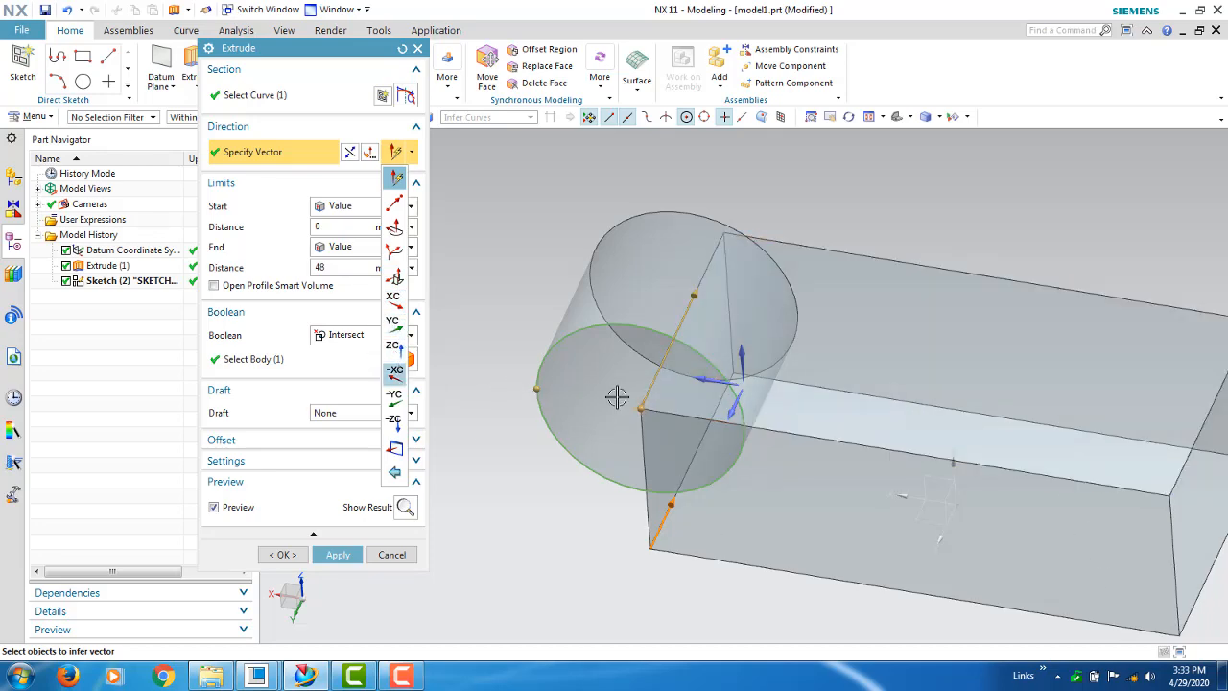
scroll(617, 396, "up", 2)
scroll(617, 396, "down", 4)
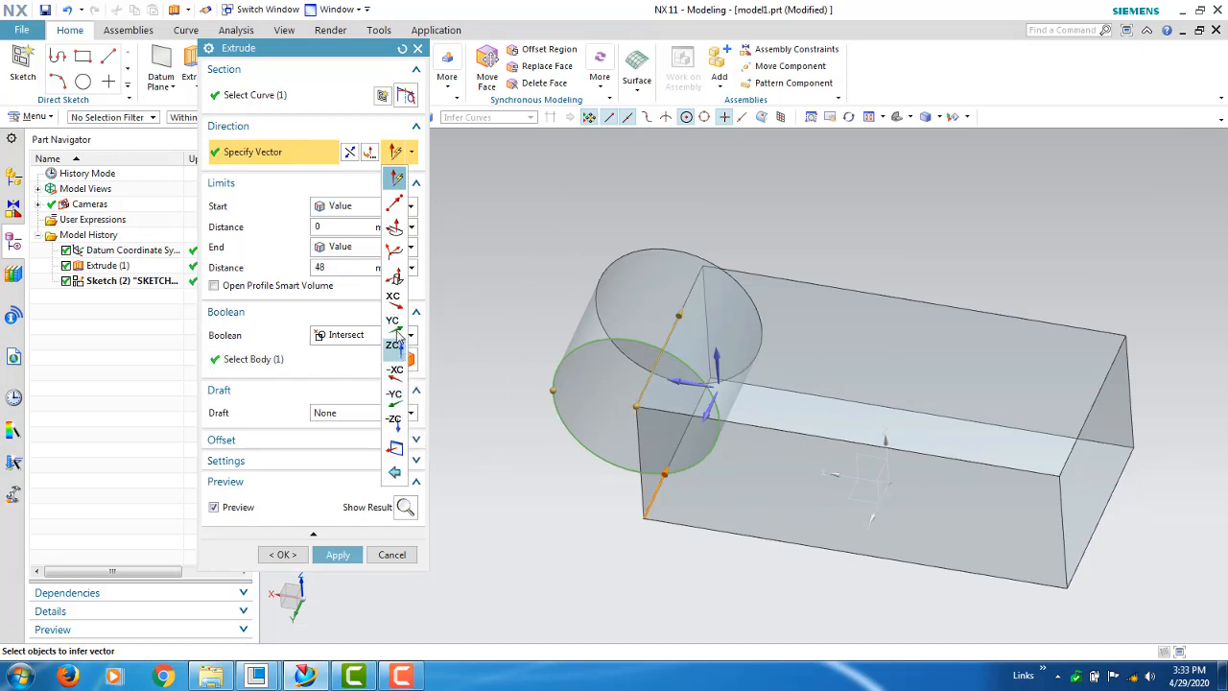
middle_click_drag(797, 439, 799, 456)
middle_click_drag(669, 416, 688, 334)
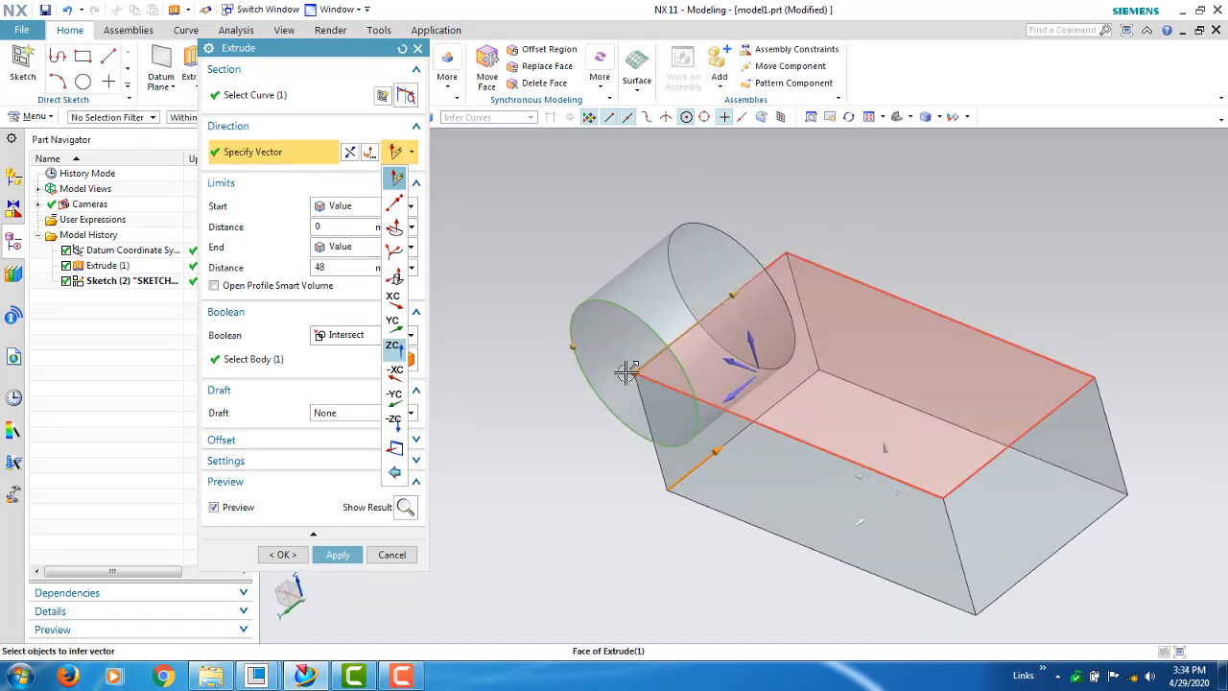
Set the Offset to Single-Sided with a 5 mm end, show the result of intersecting with the block, and undo that result.
left_click(341, 126)
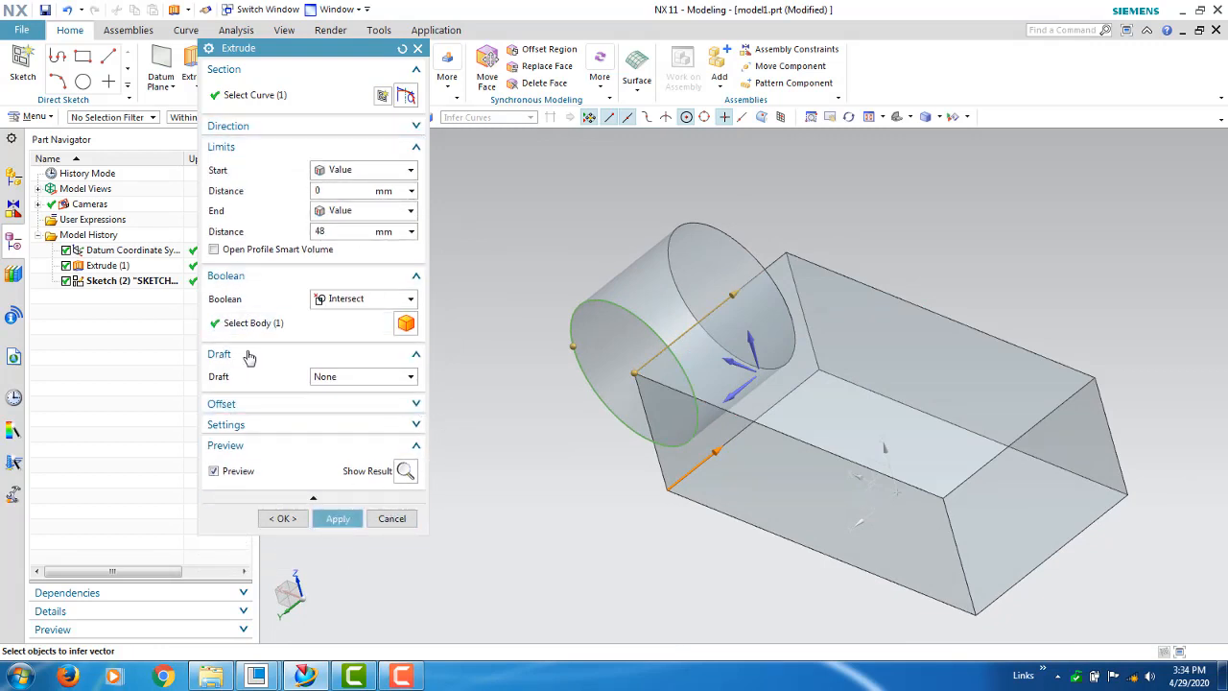
left_click(416, 403)
left_click(401, 430)
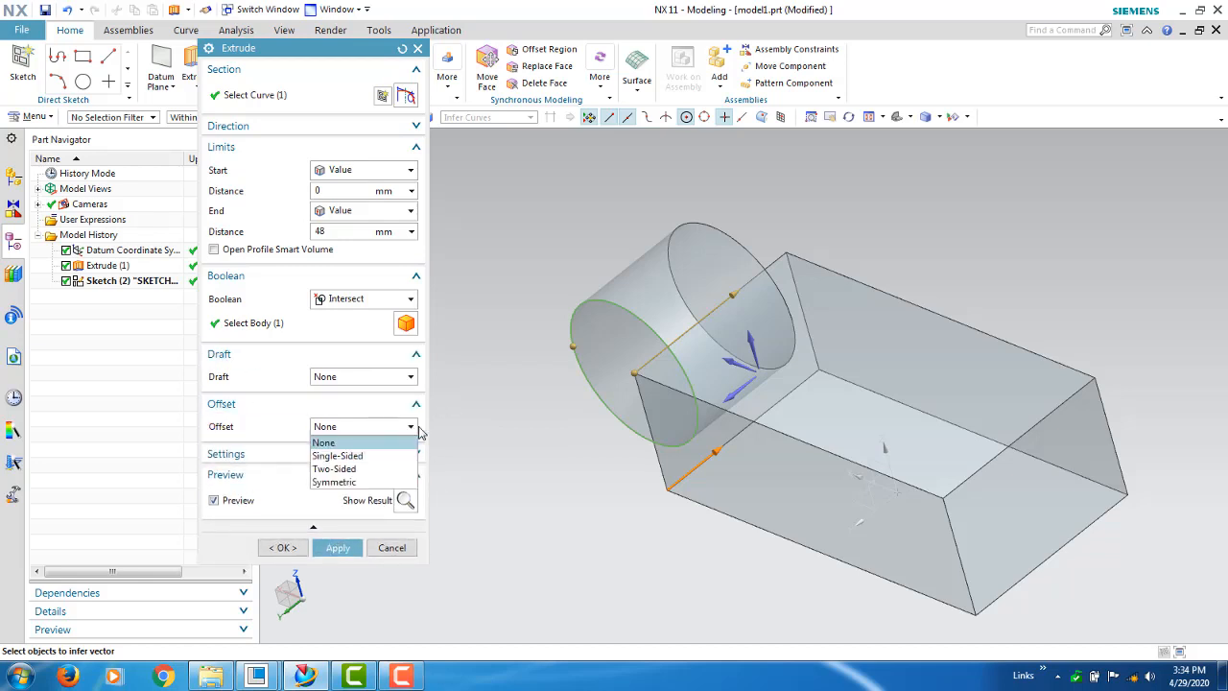
left_click(364, 455)
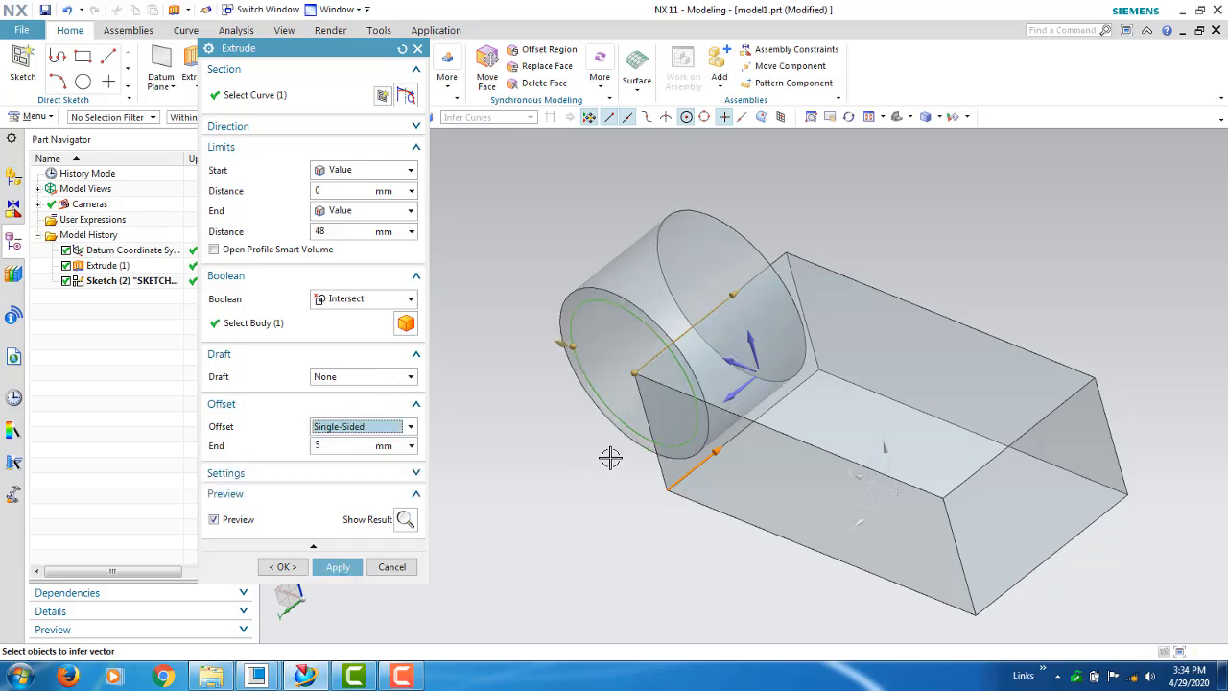
middle_click_drag(611, 458, 649, 491)
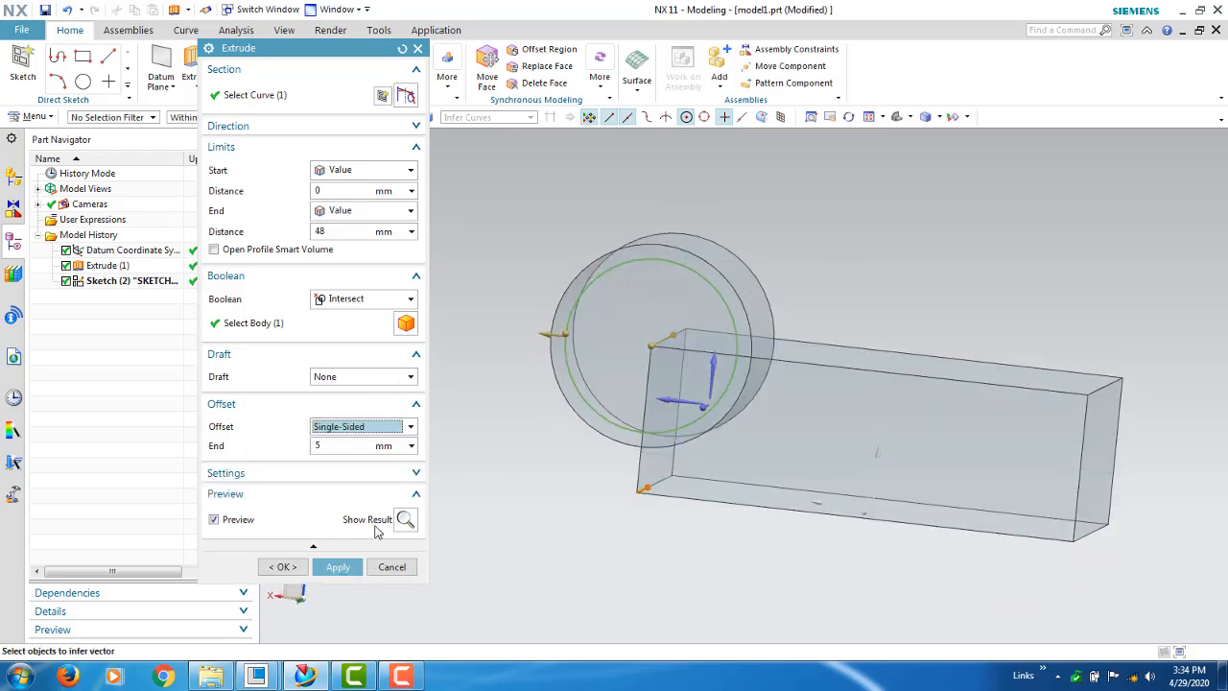
left_click(404, 519)
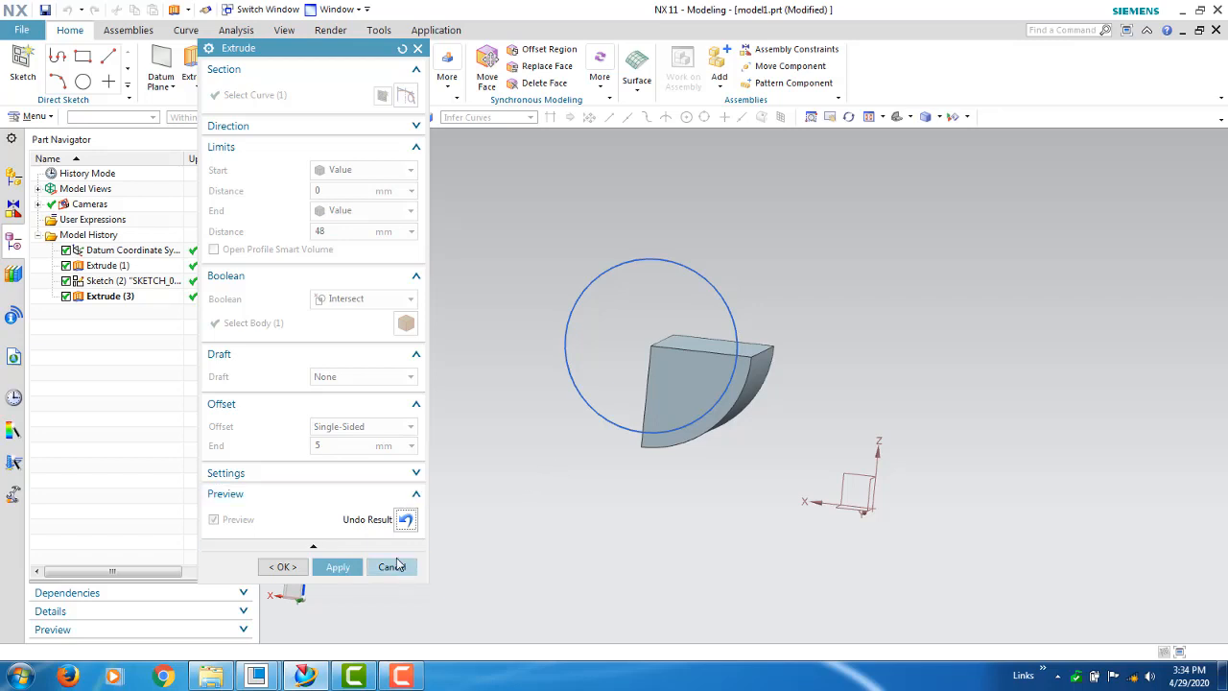
left_click(405, 520)
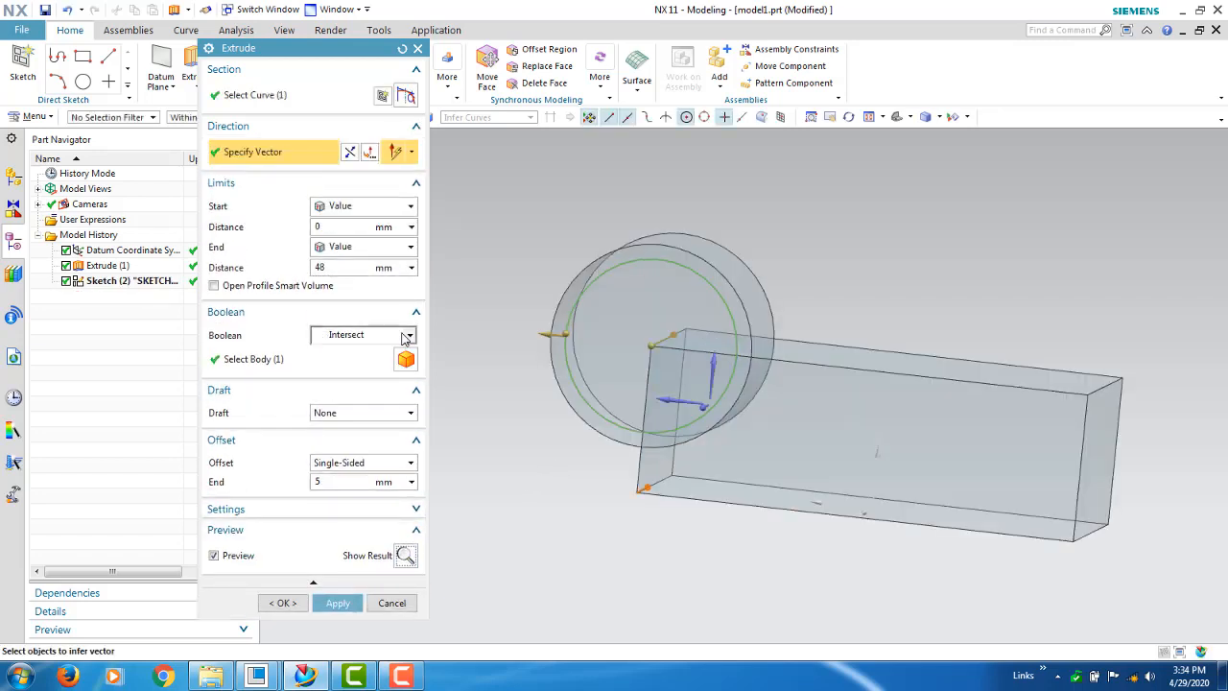
Set the Boolean to None, show the enlarged cylinder as a separate body, and undo that result.
left_click(407, 336)
left_click(339, 353)
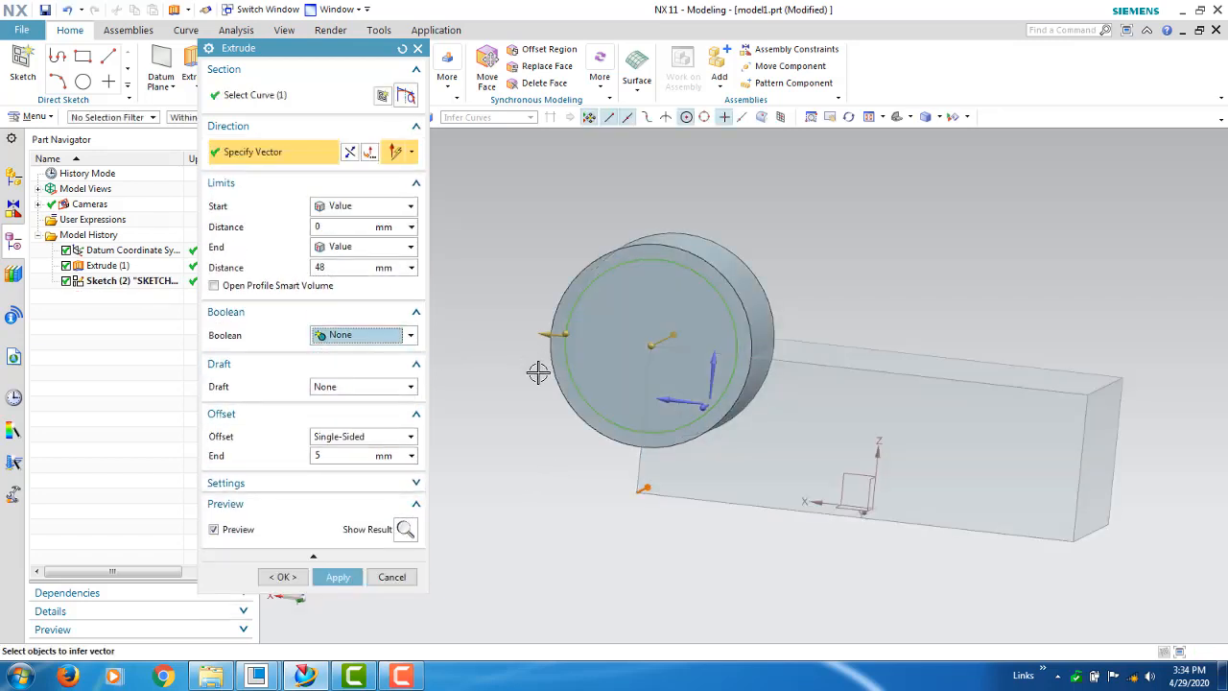
left_click(404, 530)
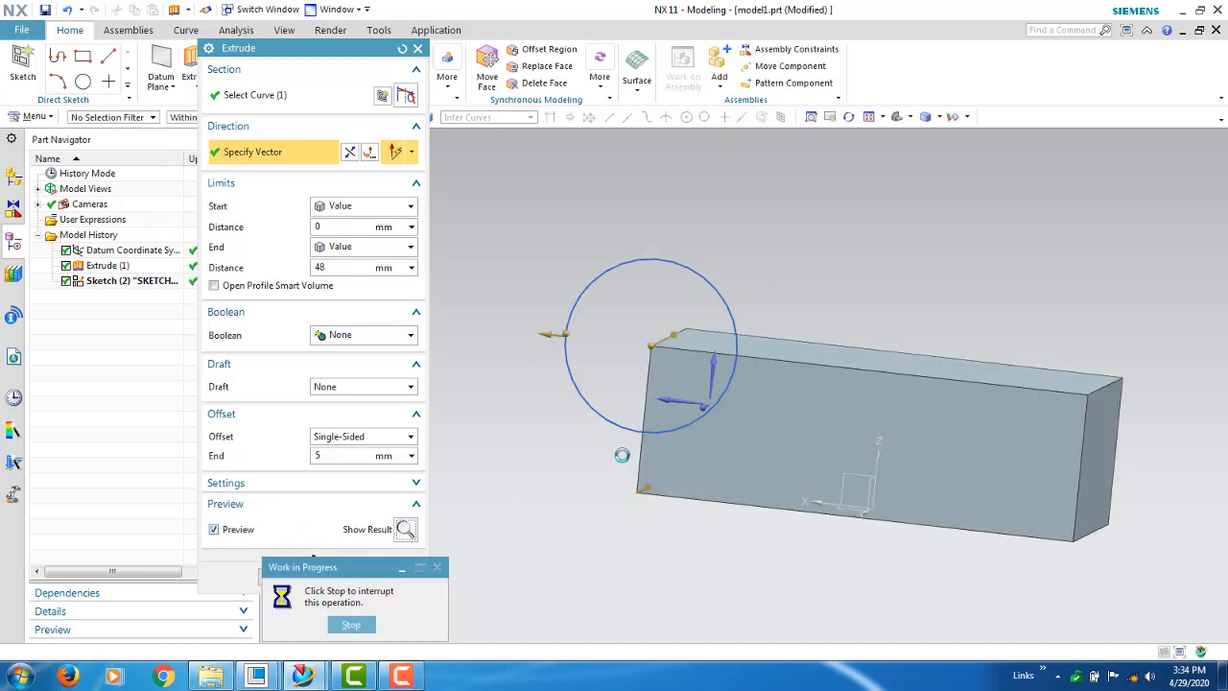
middle_click_drag(622, 455, 624, 476)
left_click(406, 531)
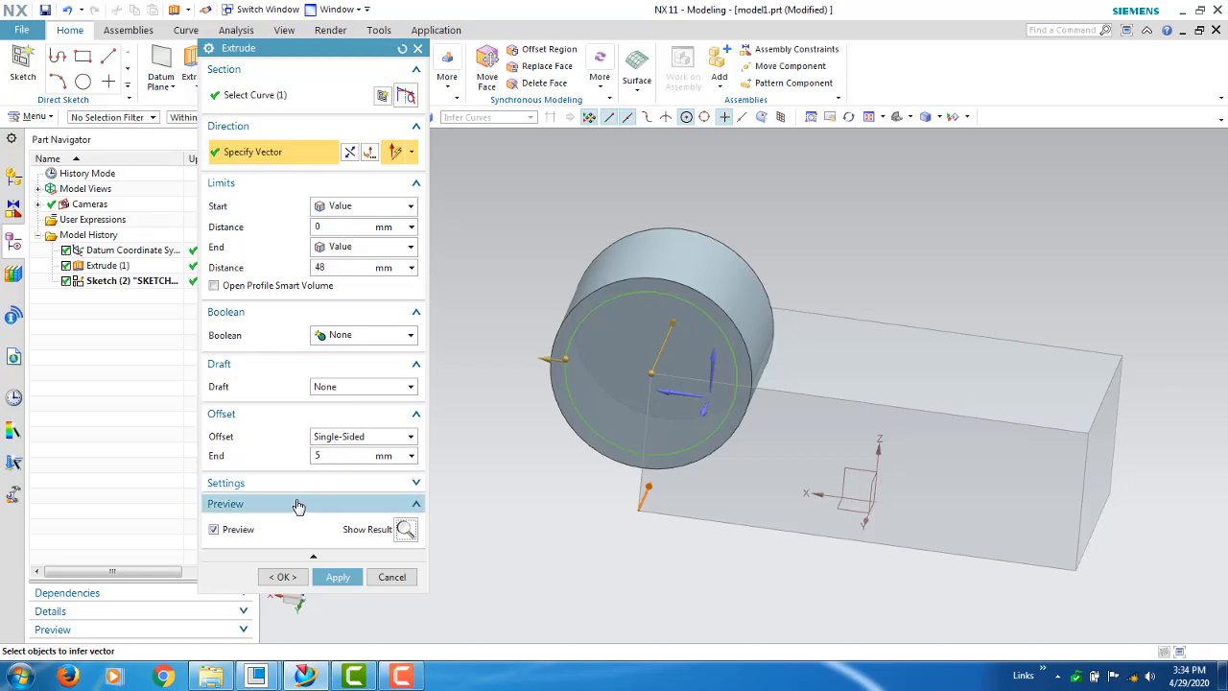
Change the Offset to Two-Sided and try a start of 1 mm, replacing it with -1 mm.
left_click(416, 439)
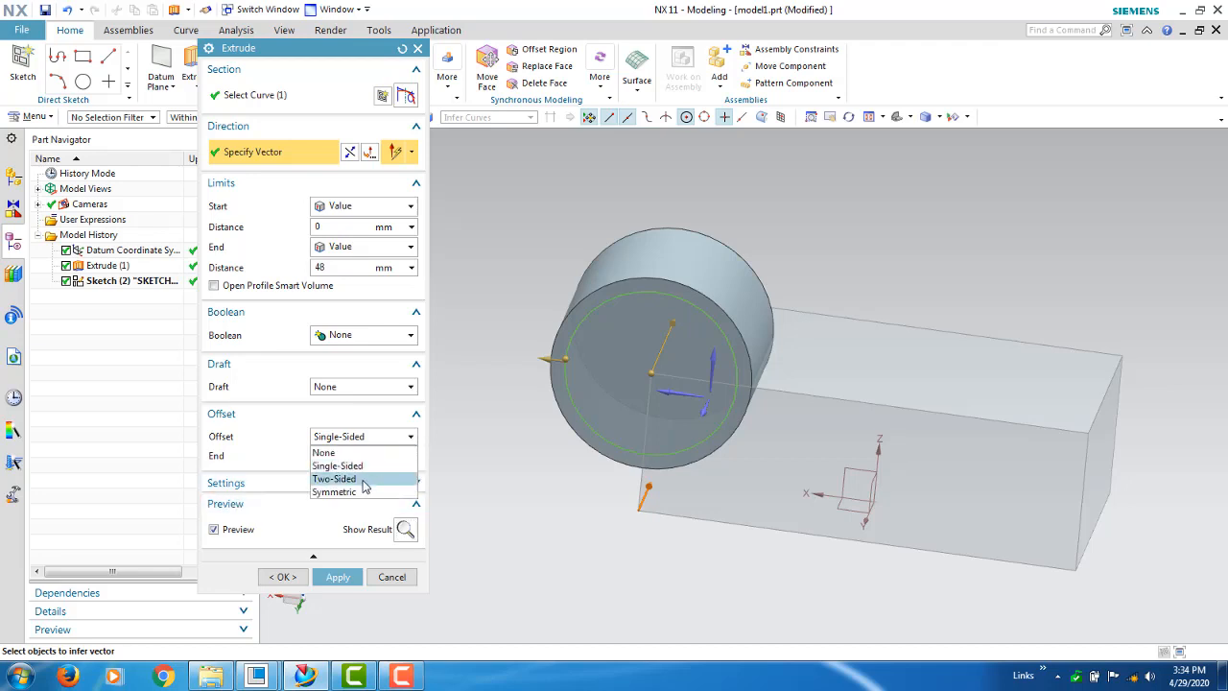
left_click(365, 478)
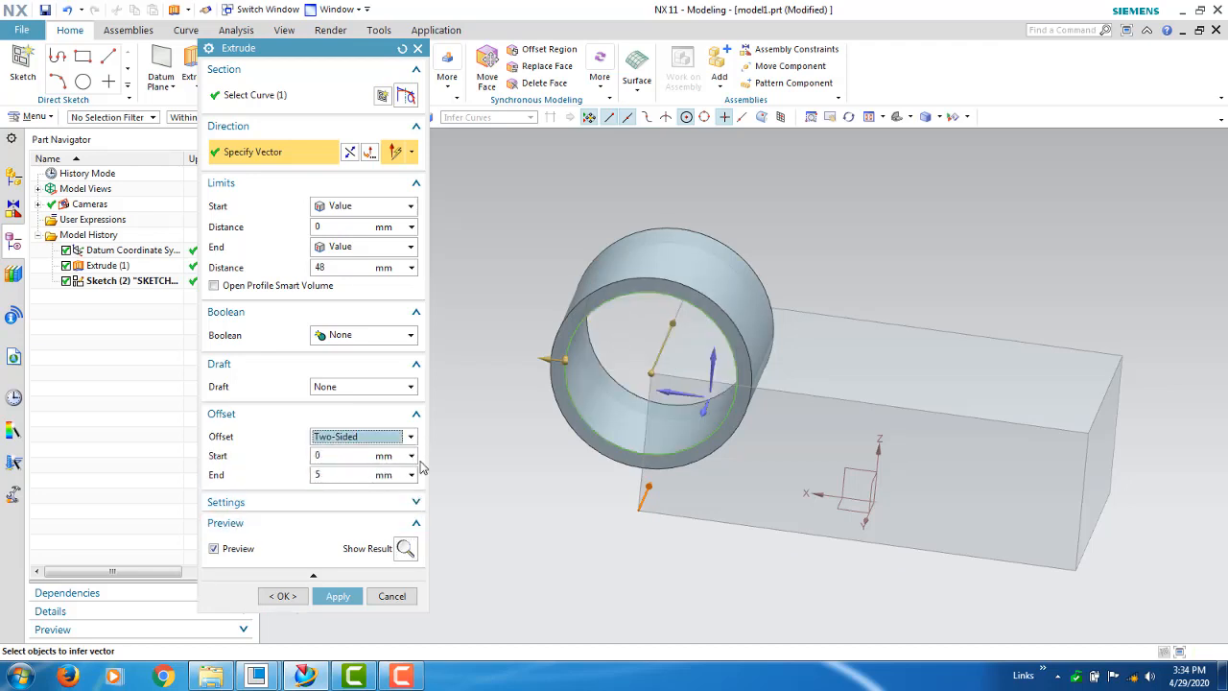
middle_click_drag(474, 481, 475, 456)
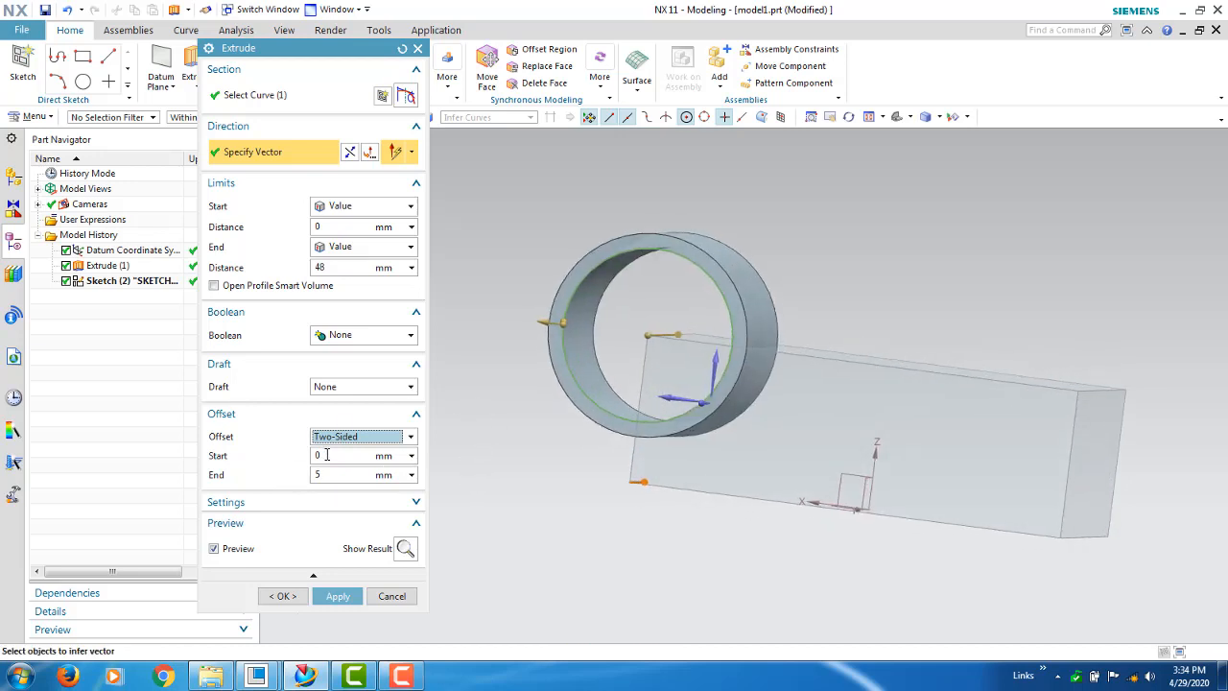
left_click(326, 455)
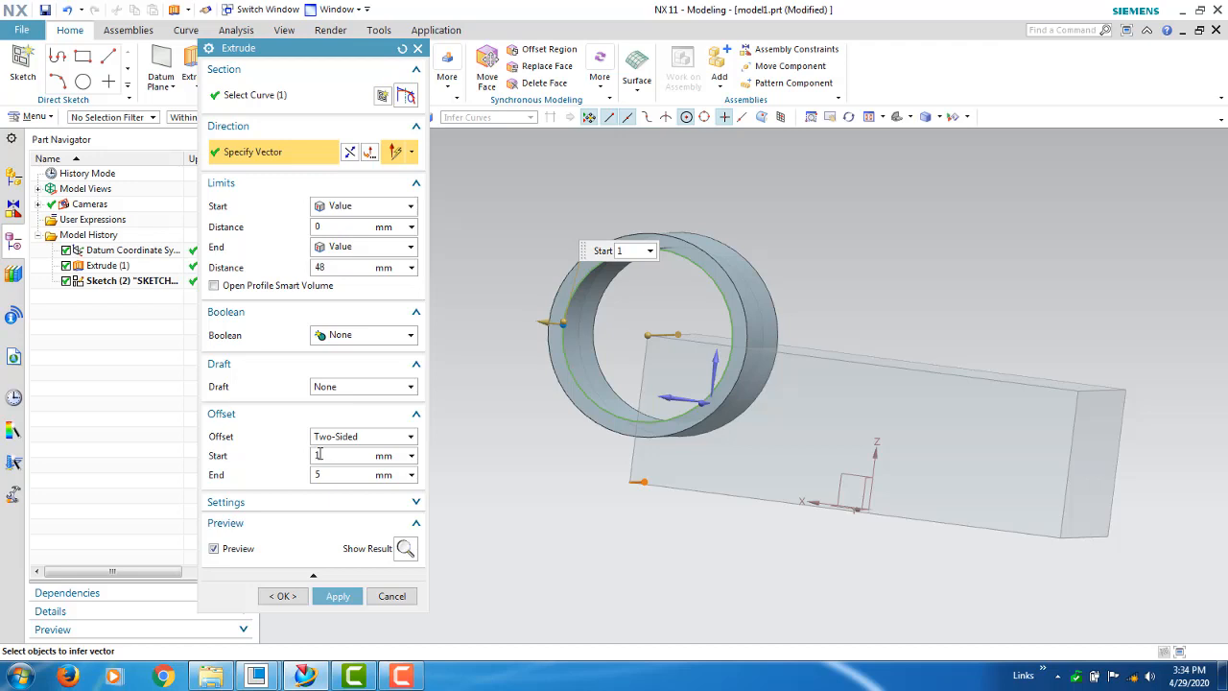
key("Return")
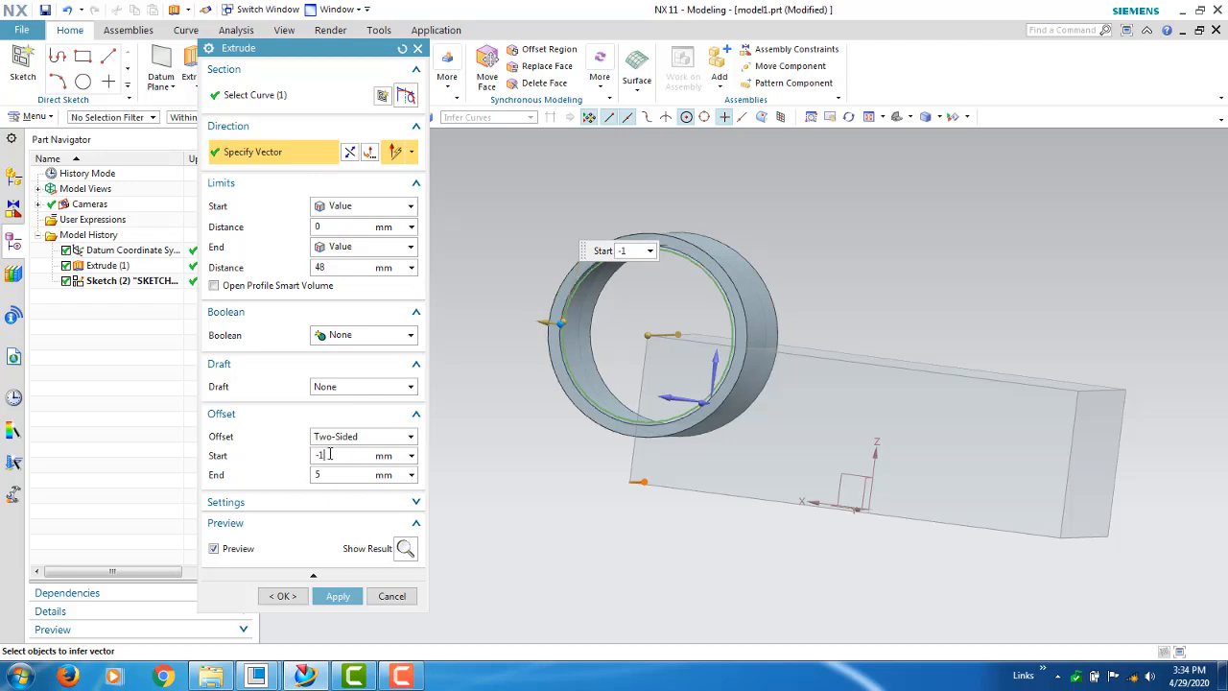
key("Return")
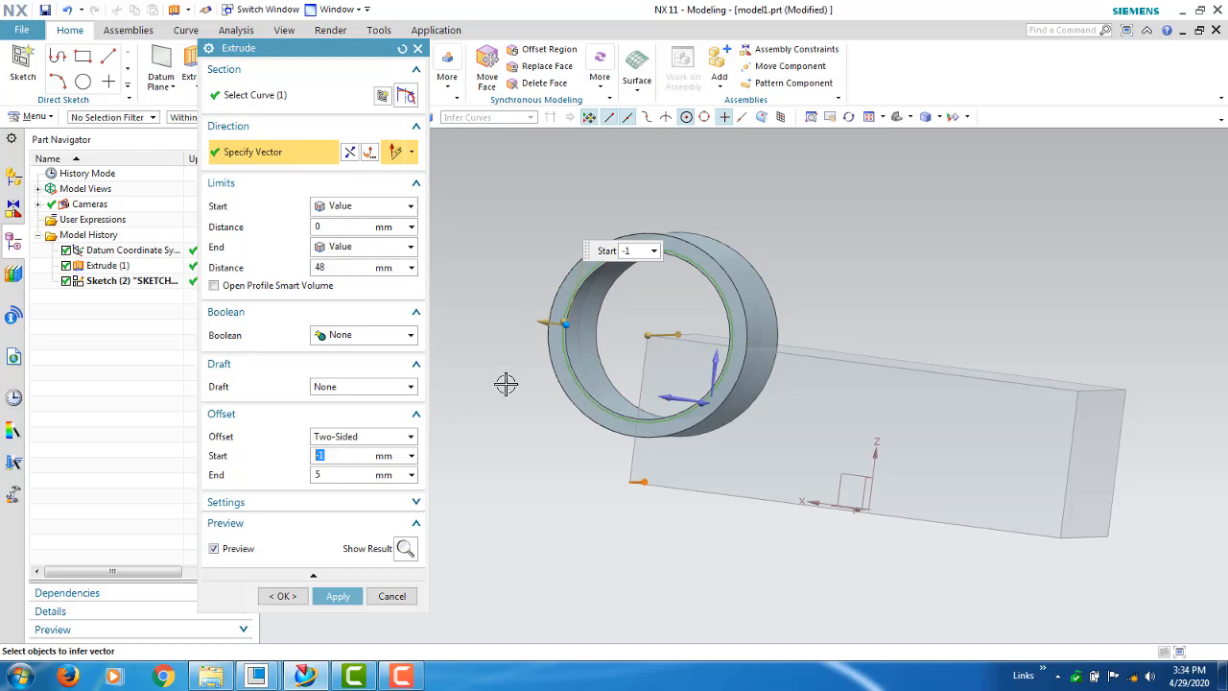
Stretch the ring's start offset inward to -5 mm using its handle in the model.
middle_click_drag(506, 384, 537, 365)
scroll(537, 365, "down", 3)
scroll(548, 348, "up", 6)
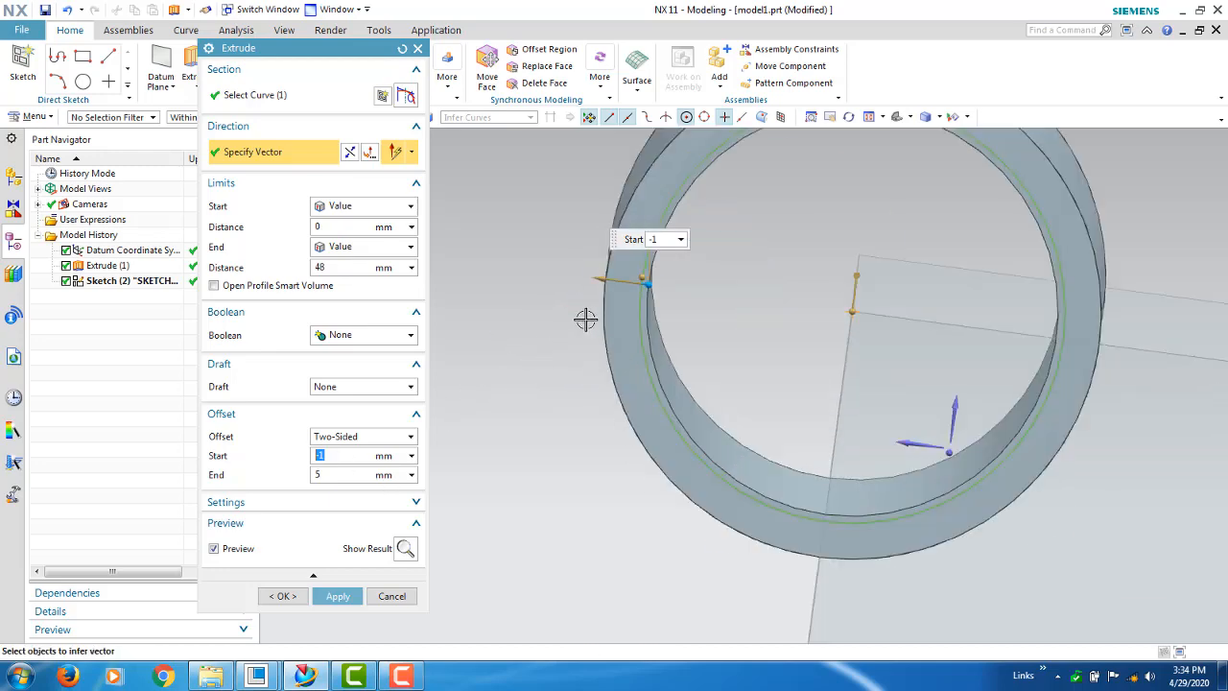
scroll(685, 324, "up", 3)
middle_click_drag(691, 320, 686, 240)
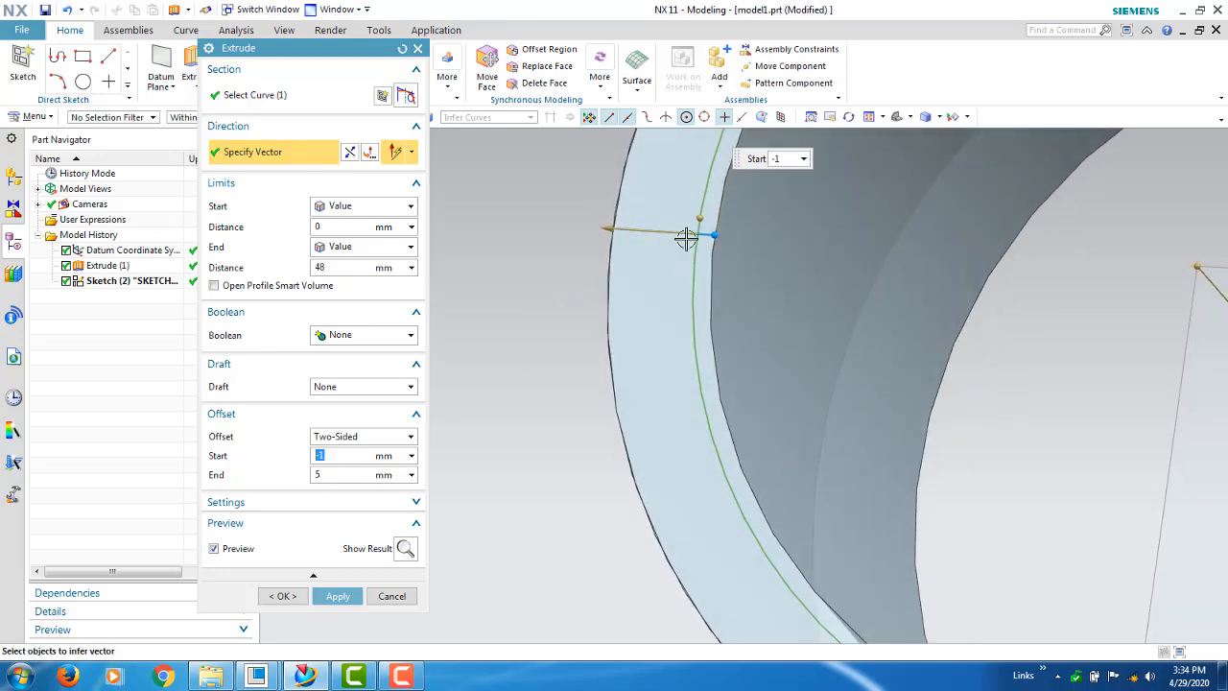
left_click_drag(710, 236, 783, 239)
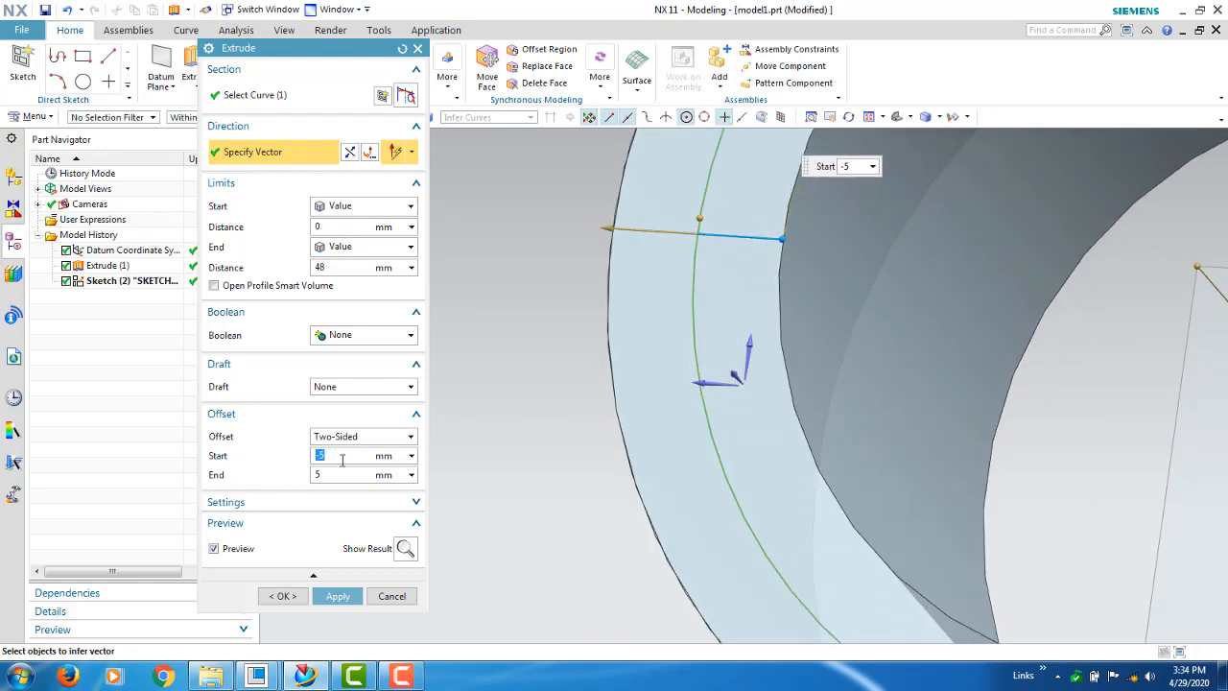
scroll(572, 410, "down", 5)
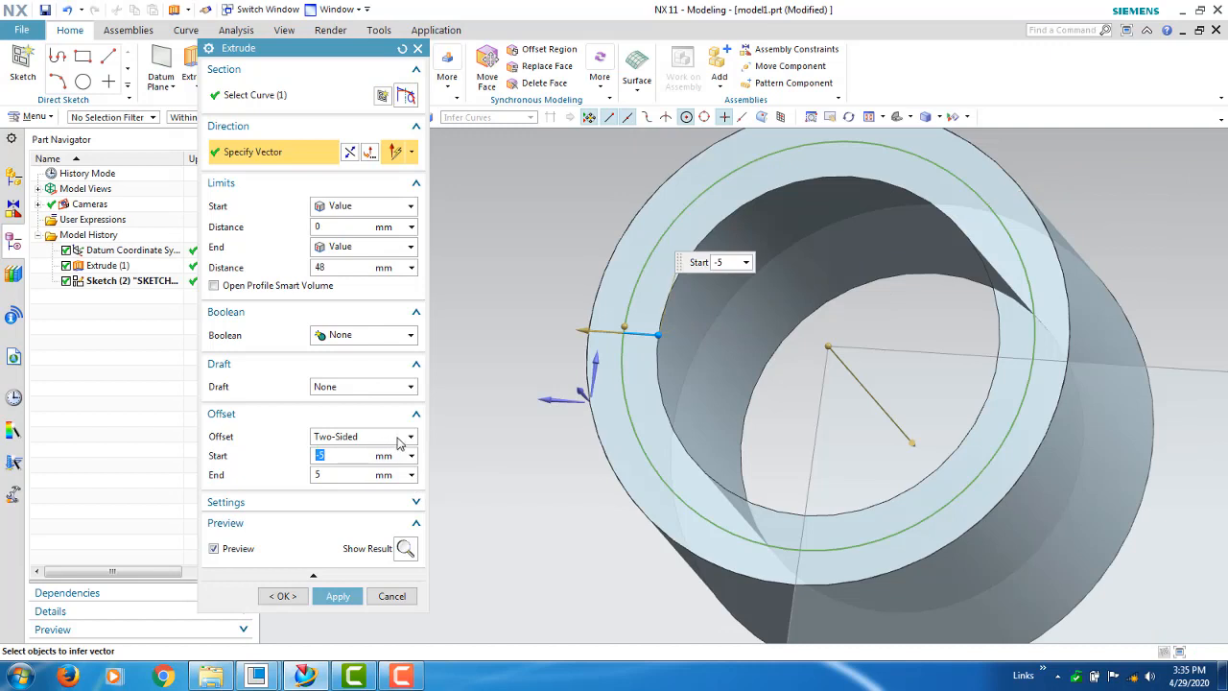
Set the Extrude offset to Symmetric with an end value of 2 mm for the ring.
left_click(411, 437)
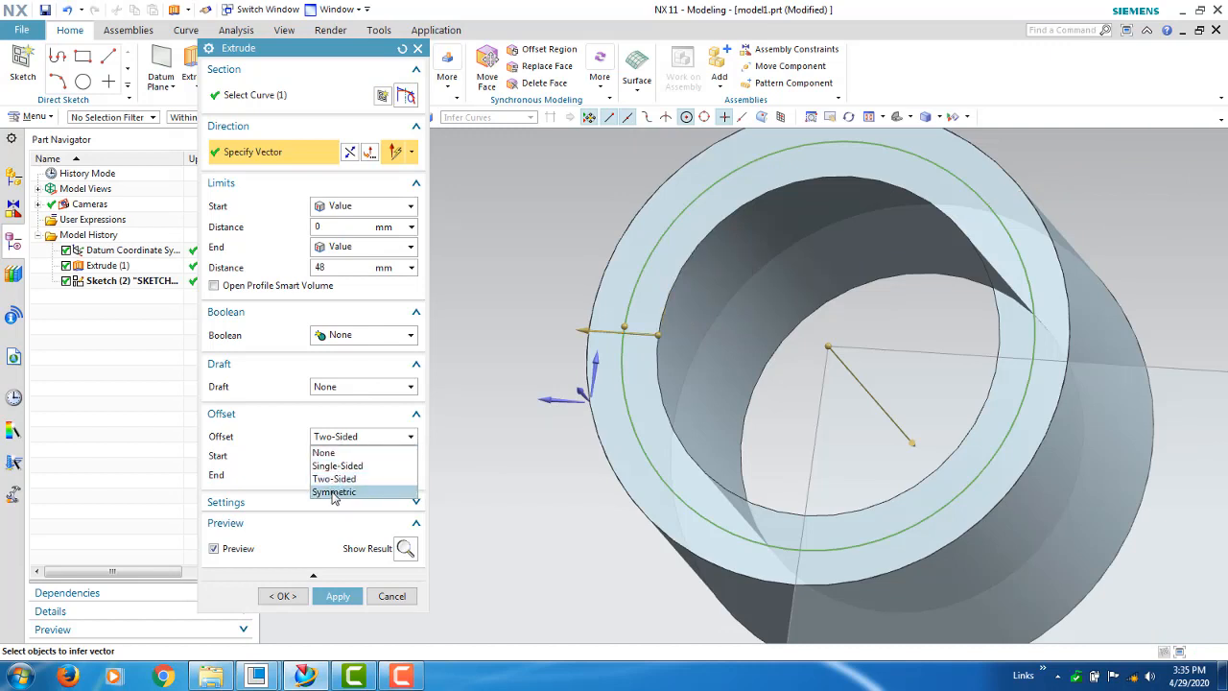
left_click(333, 492)
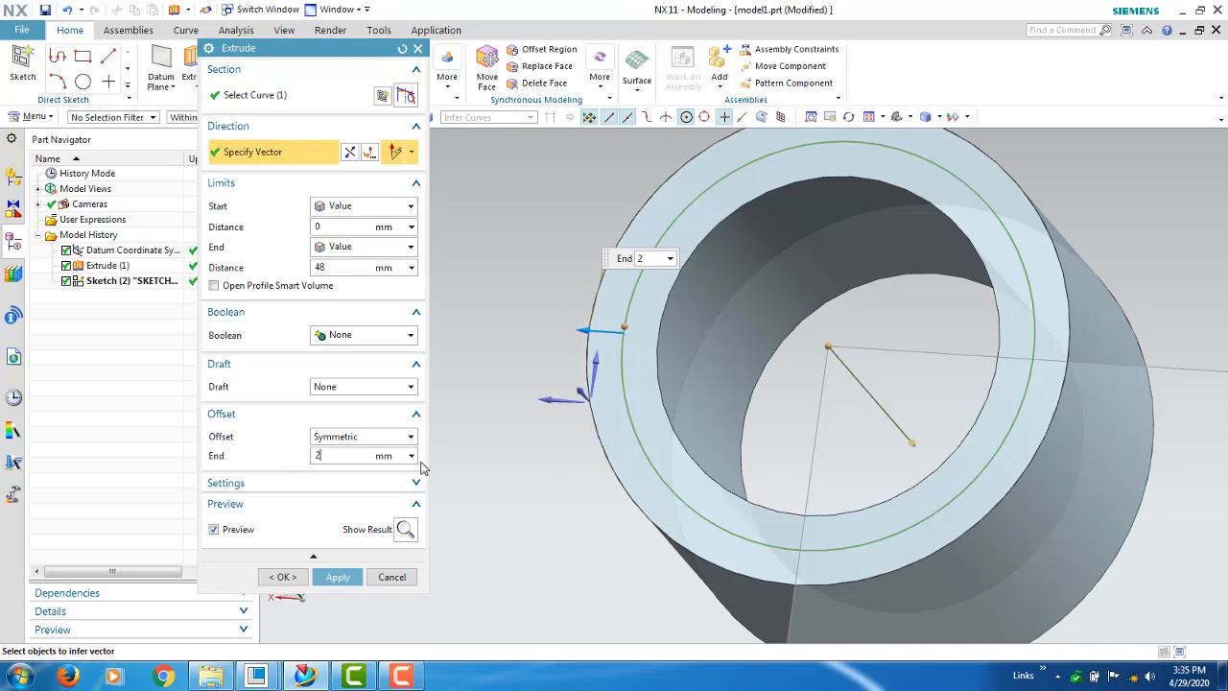
key("Return")
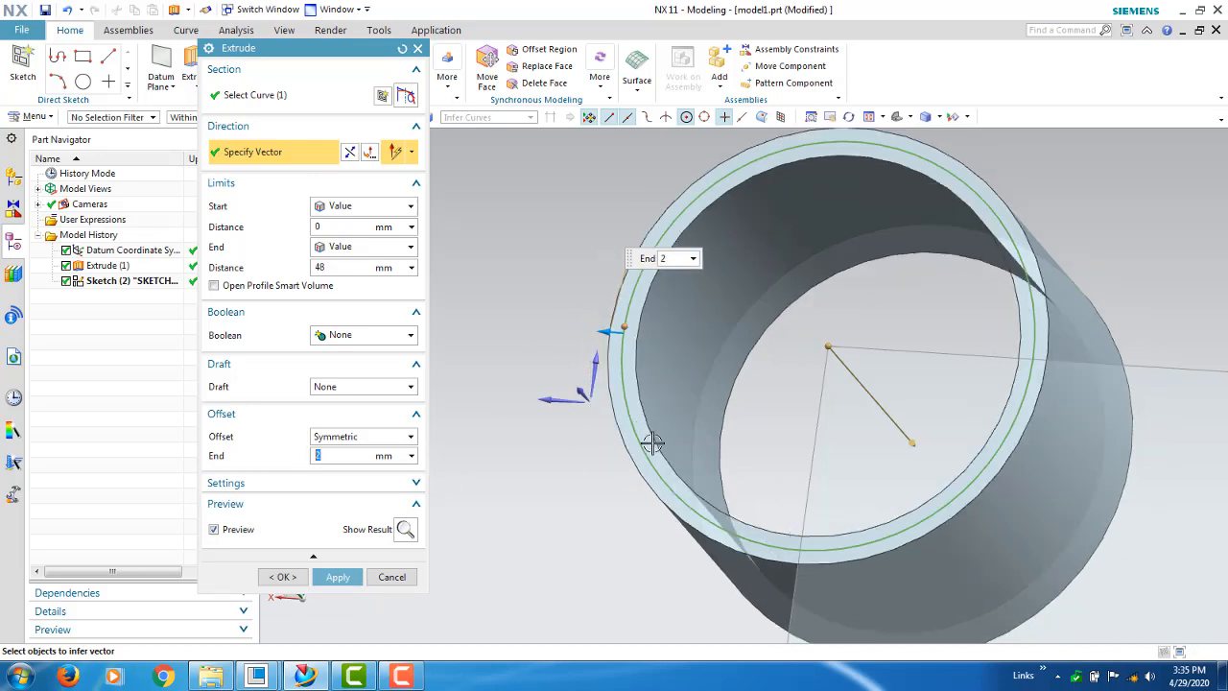
middle_click_drag(652, 442, 433, 412)
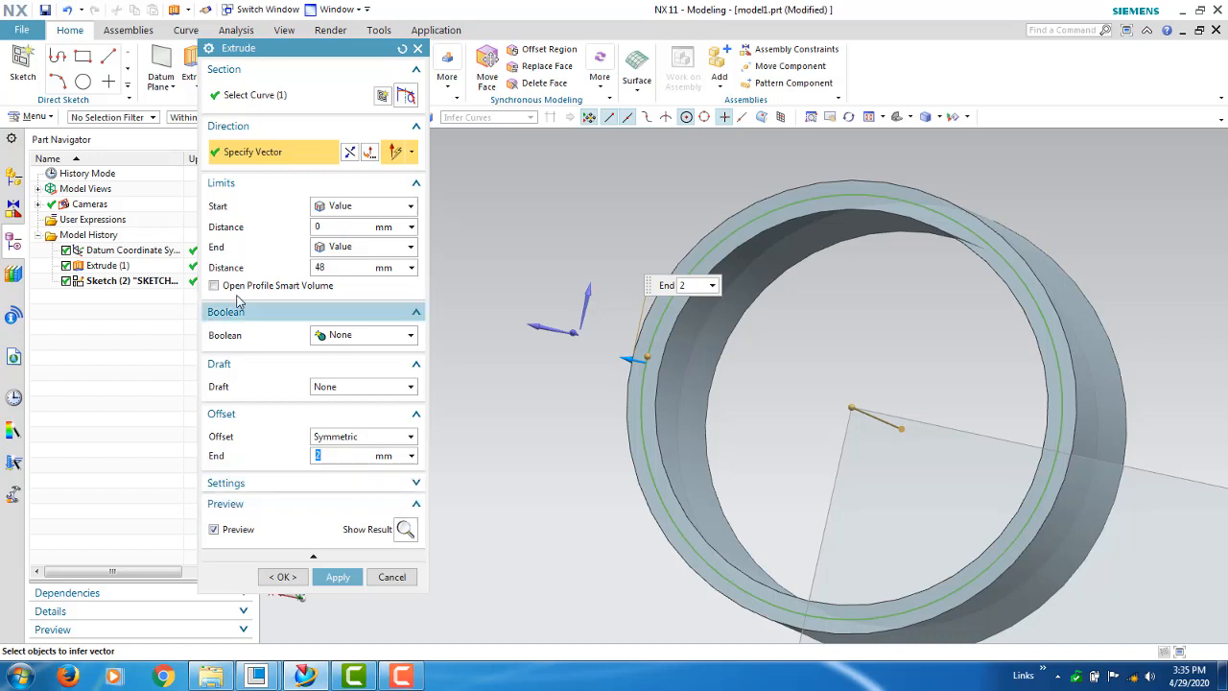
Review the Boolean choices, keep None, and create the 48 mm ring extrusion as a separate body.
left_click(412, 335)
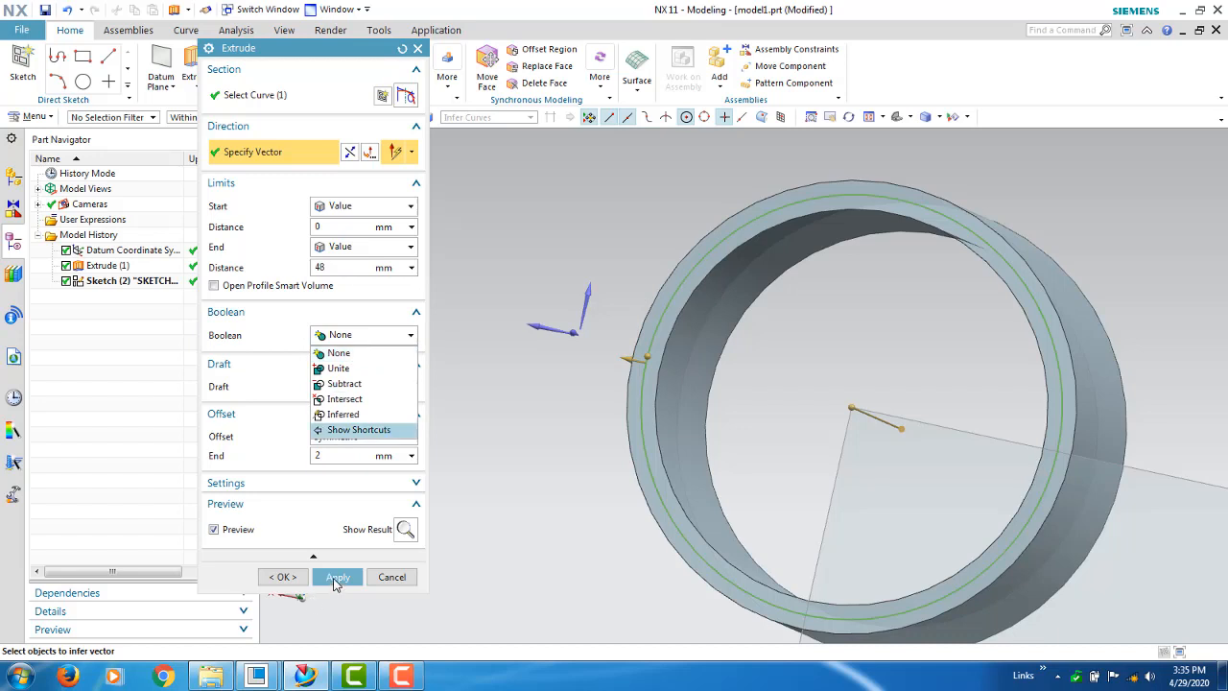
left_click(335, 584)
left_click(280, 577)
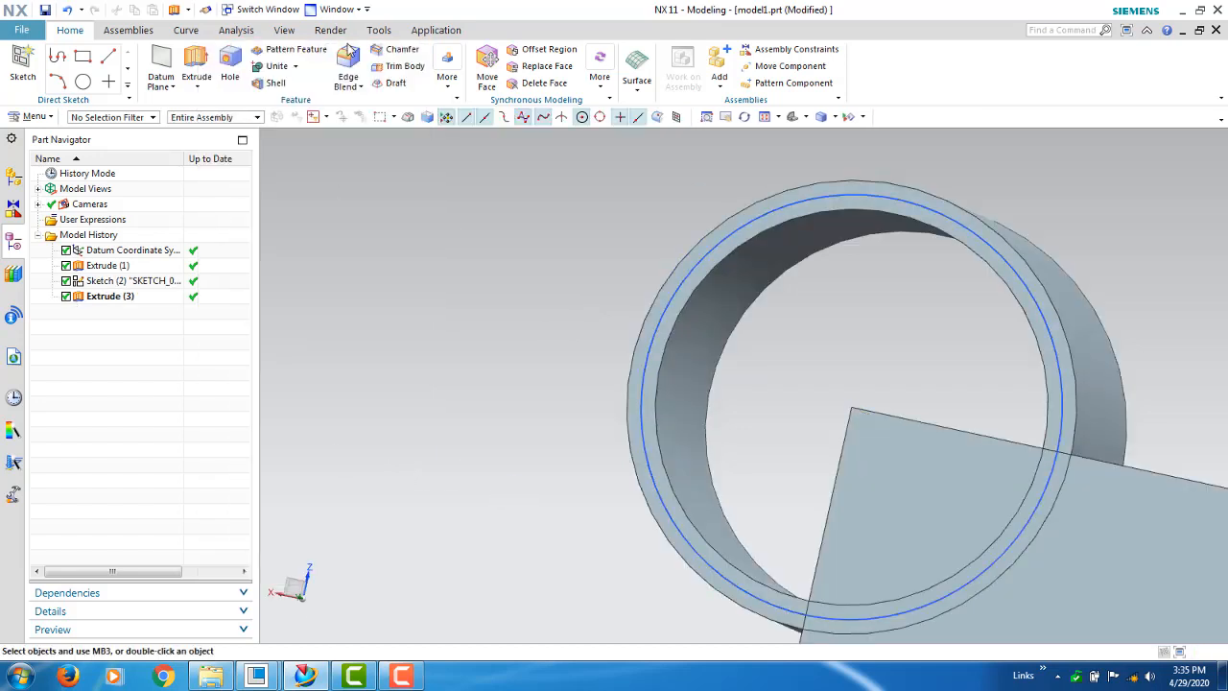
Check the standalone Unite, Subtract and Intersect commands and examine the finished ring together with the block from several angles.
left_click(297, 67)
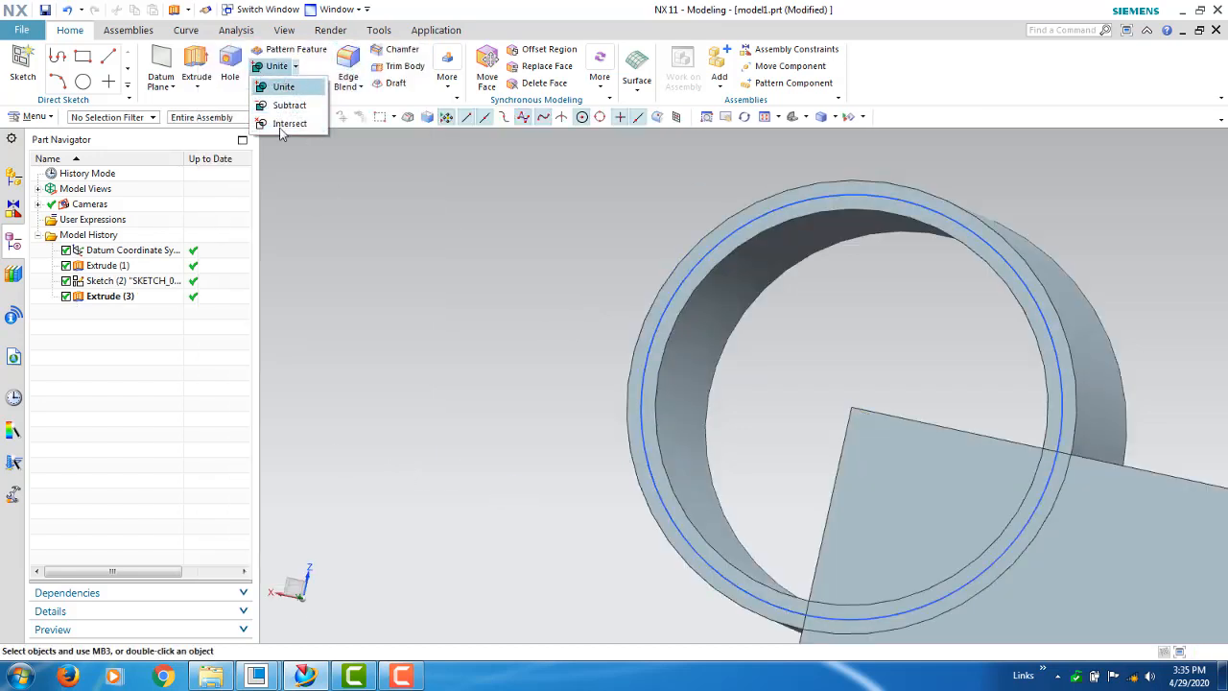
middle_click_drag(541, 324, 524, 336)
scroll(524, 337, "up", 3)
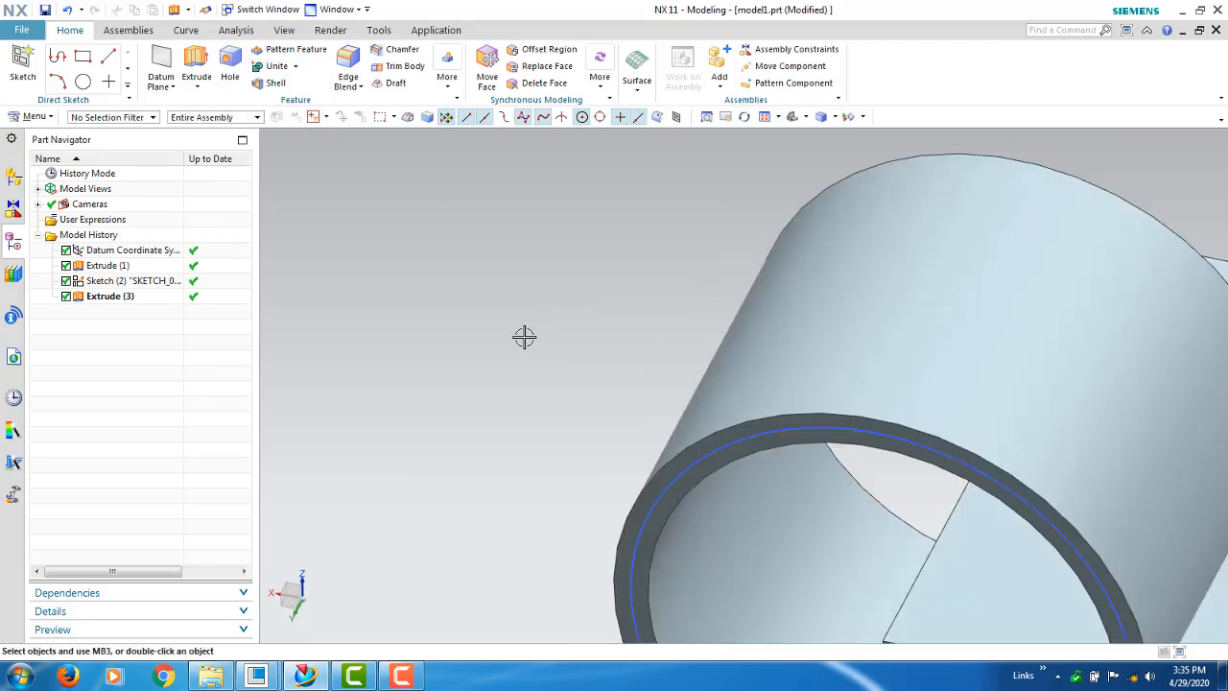
scroll(524, 336, "up", 2)
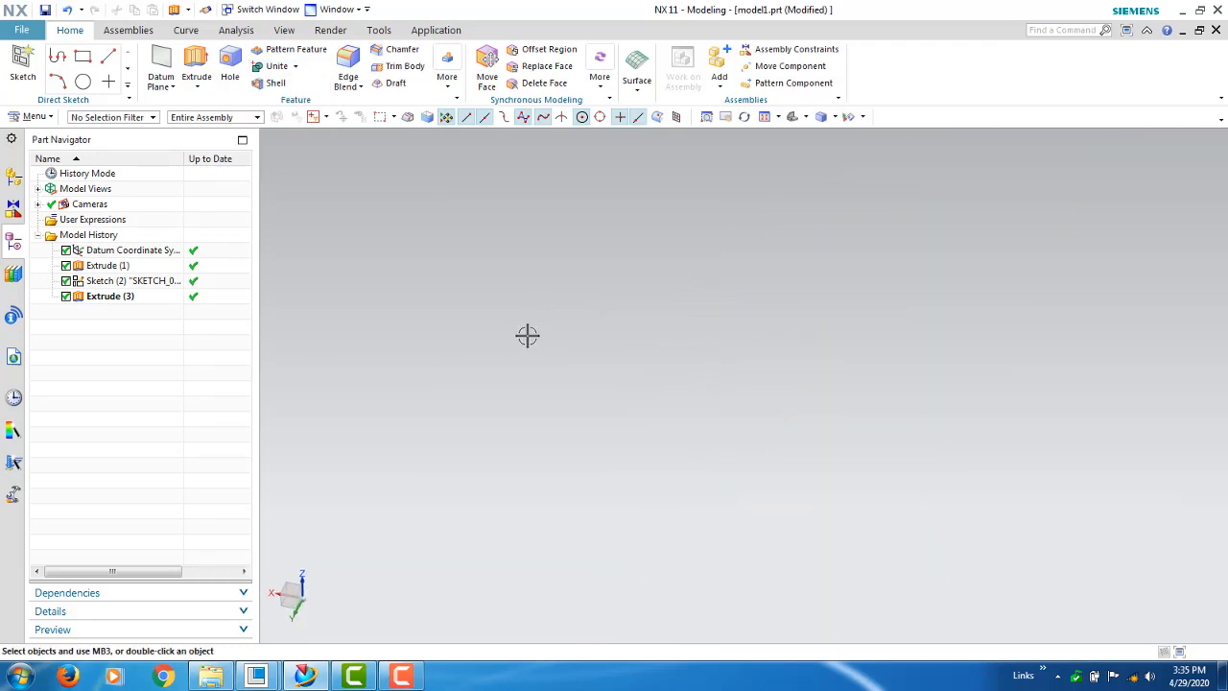
scroll(528, 336, "down", 5)
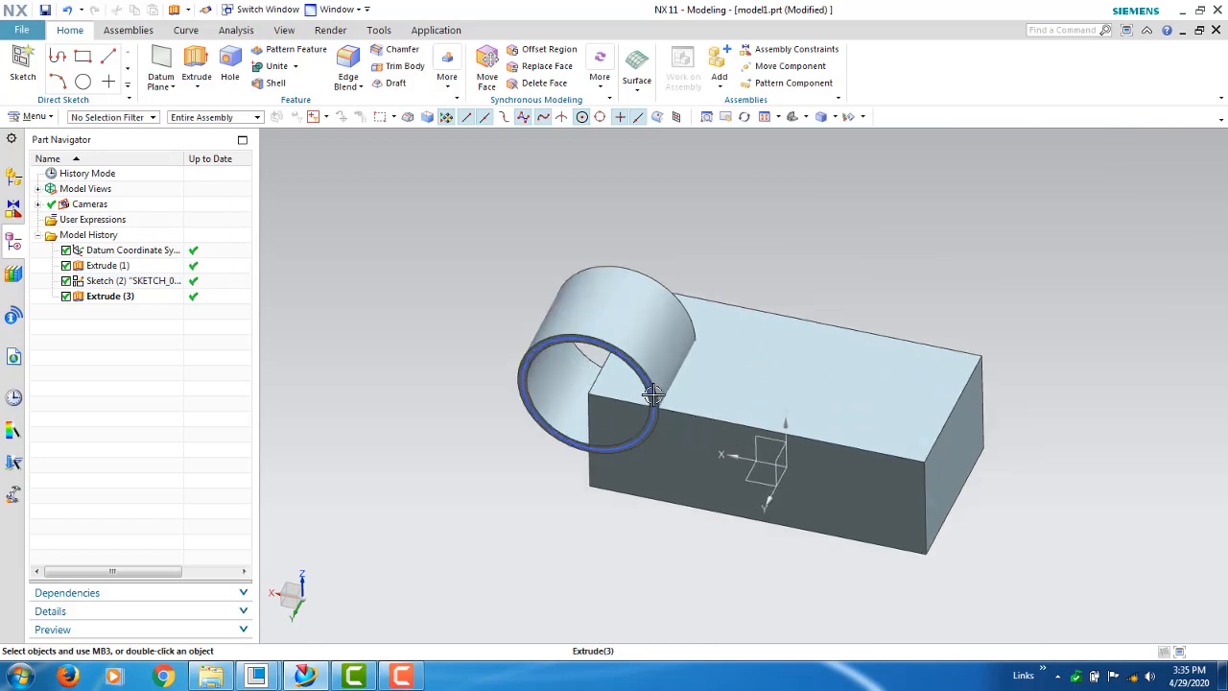
mouse_move(653, 393)
middle_mouse_down()
mouse_move(640, 382)
mouse_move(708, 384)
mouse_move(614, 374)
mouse_move(532, 332)
middle_mouse_up()
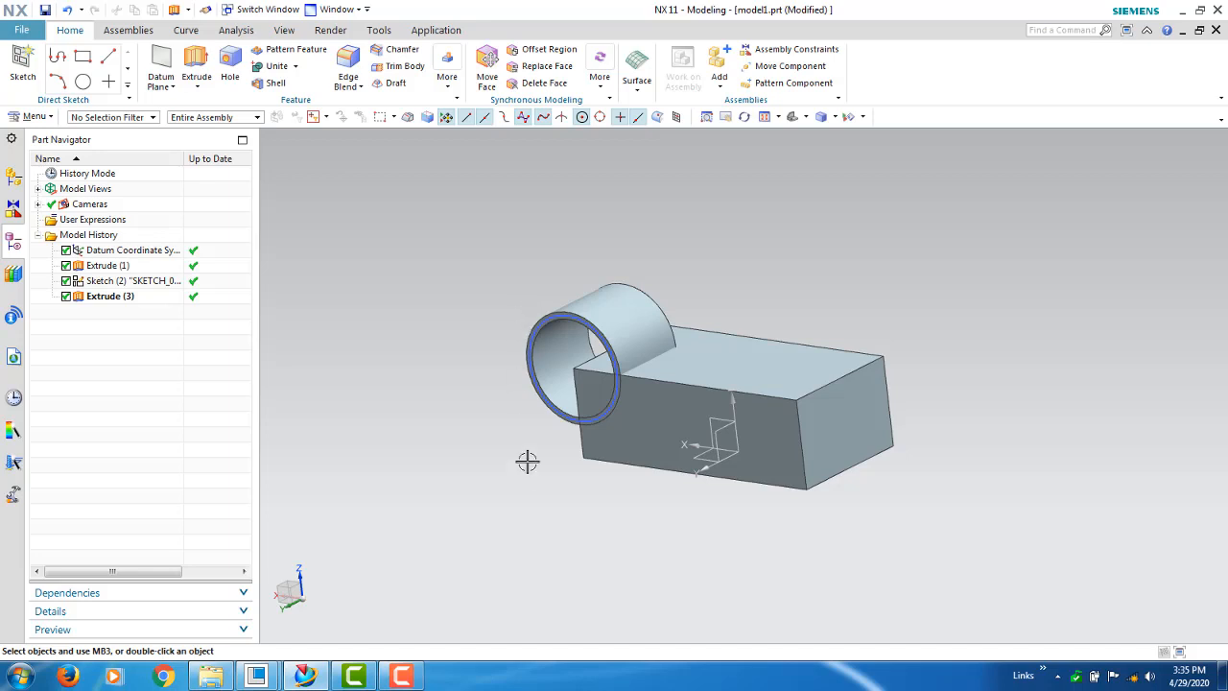
mouse_move(1223, 680)
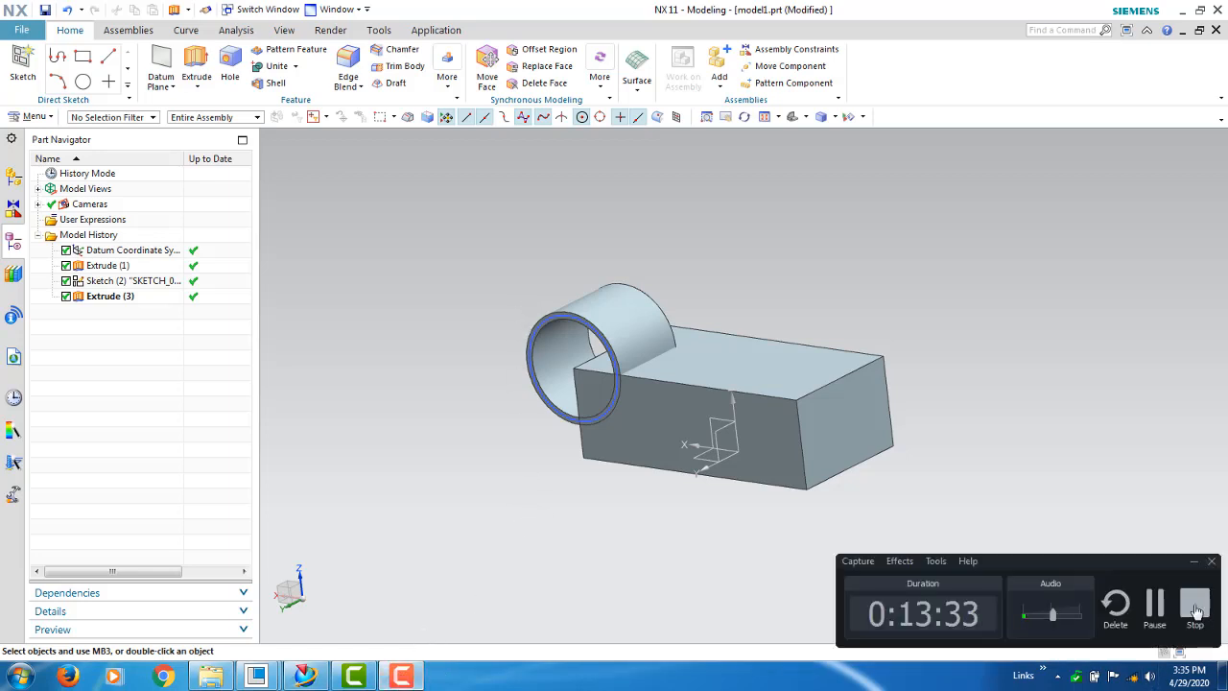